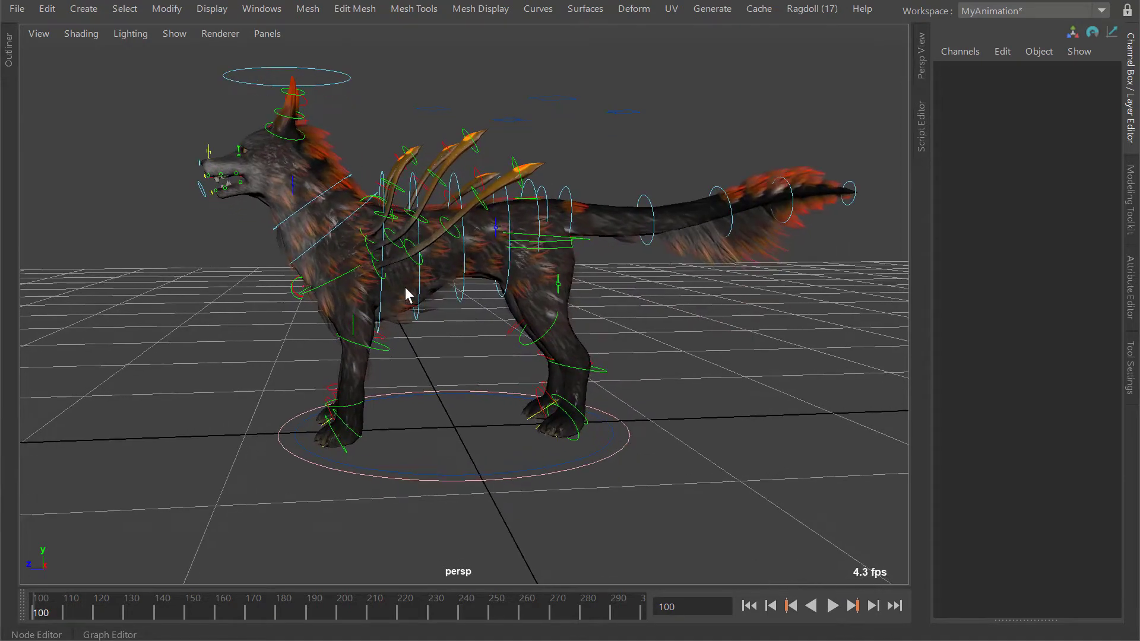
Play the ragdoll simulation once, return to the start frame, and inspect the creature from several angles.
key("alt+v")
left_click_drag(434, 275, 484, 296, "alt")
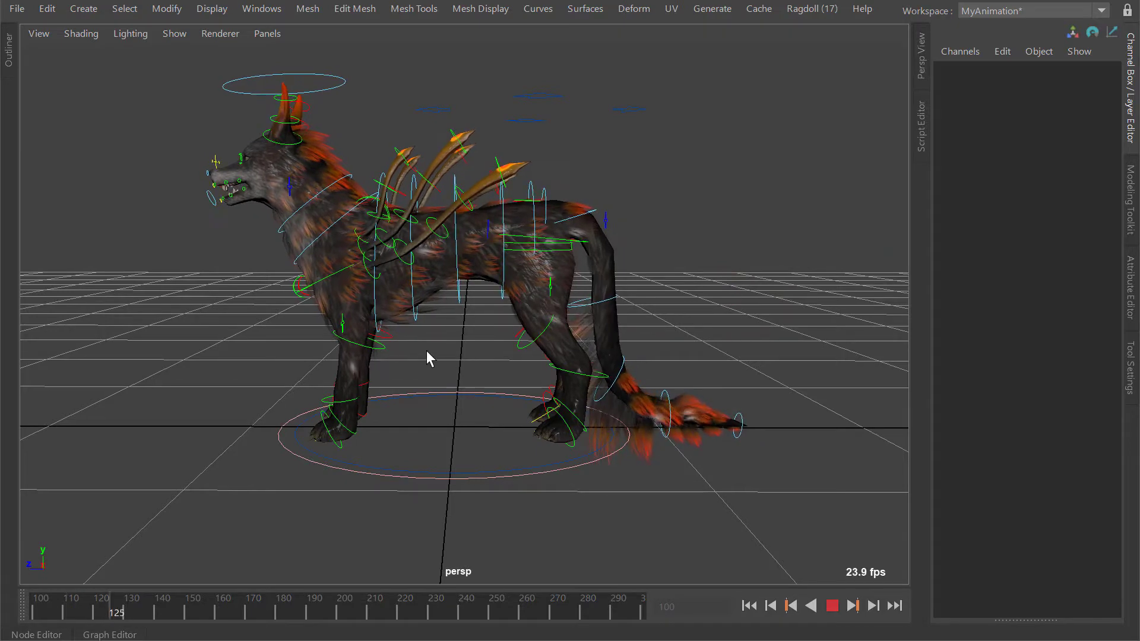
key("alt+shift+v")
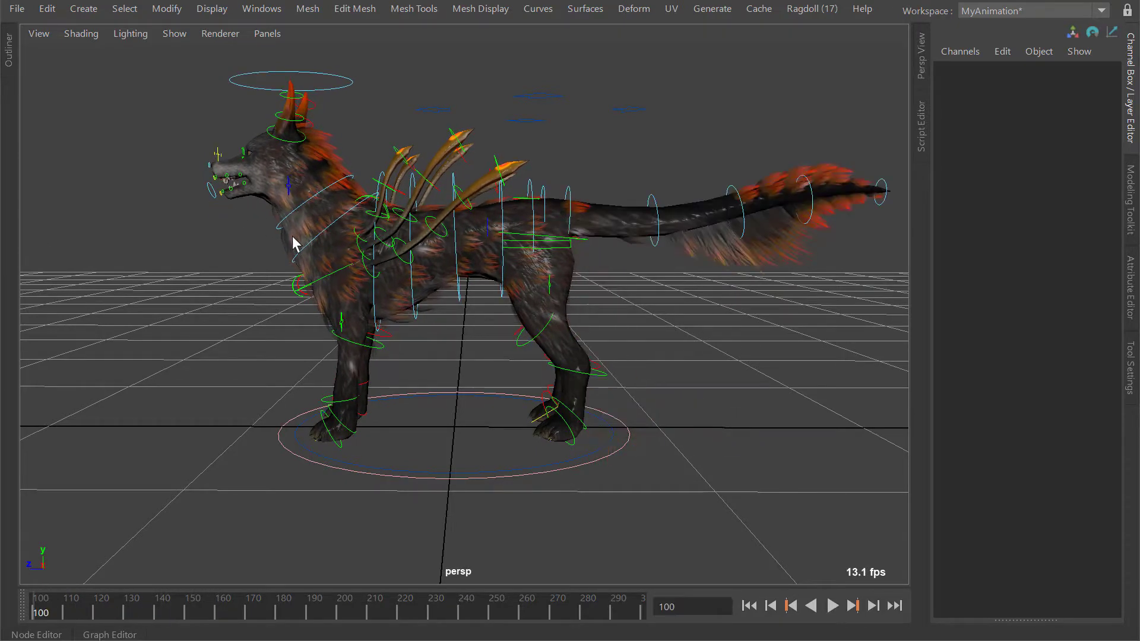
left_click_drag(292, 243, 363, 260, "alt")
right_click_drag(388, 249, 454, 244, "alt")
left_click_drag(454, 243, 505, 246, "alt")
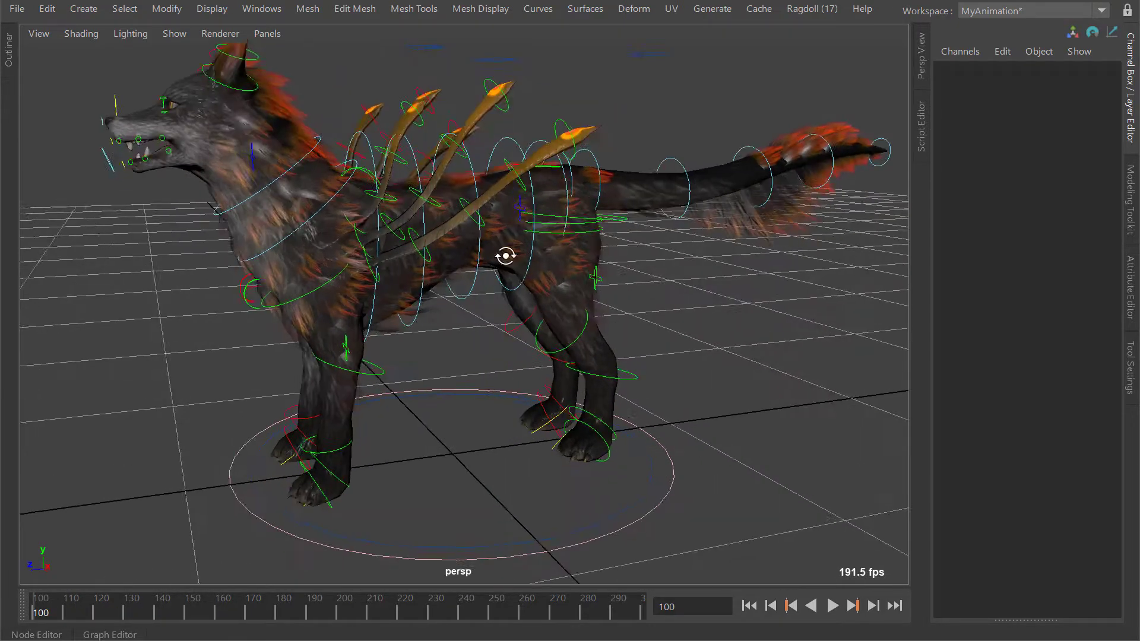
right_click_drag(505, 246, 488, 252, "alt")
left_click_drag(487, 251, 593, 240, "alt")
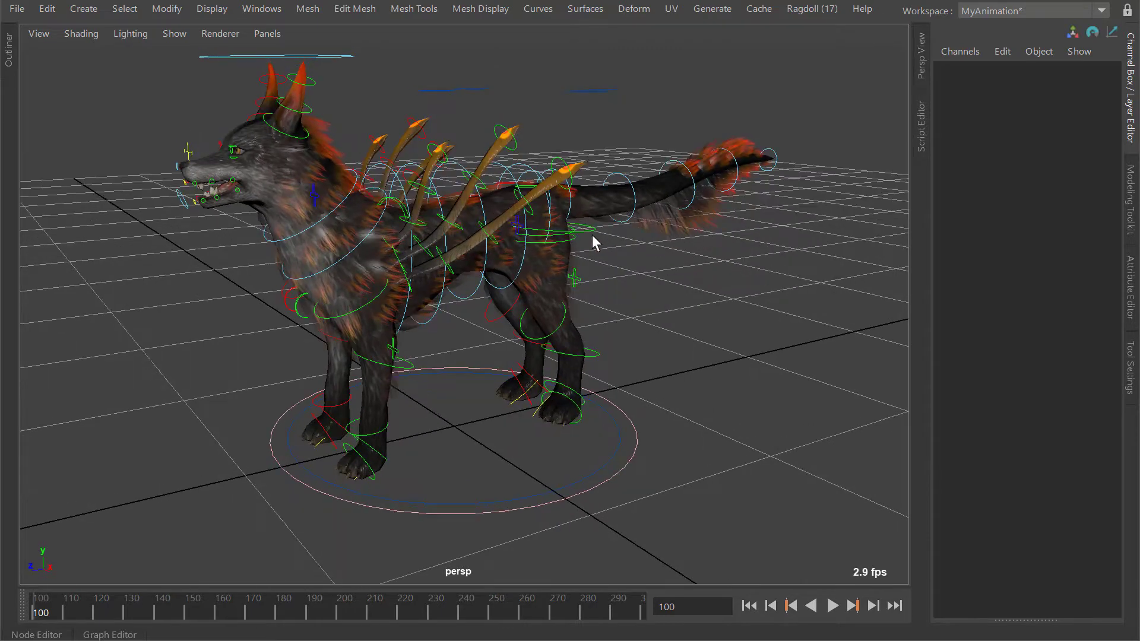
Select the left back rump control with its translate and rotate channels, and replay the simulation from frame 100.
left_click(579, 247)
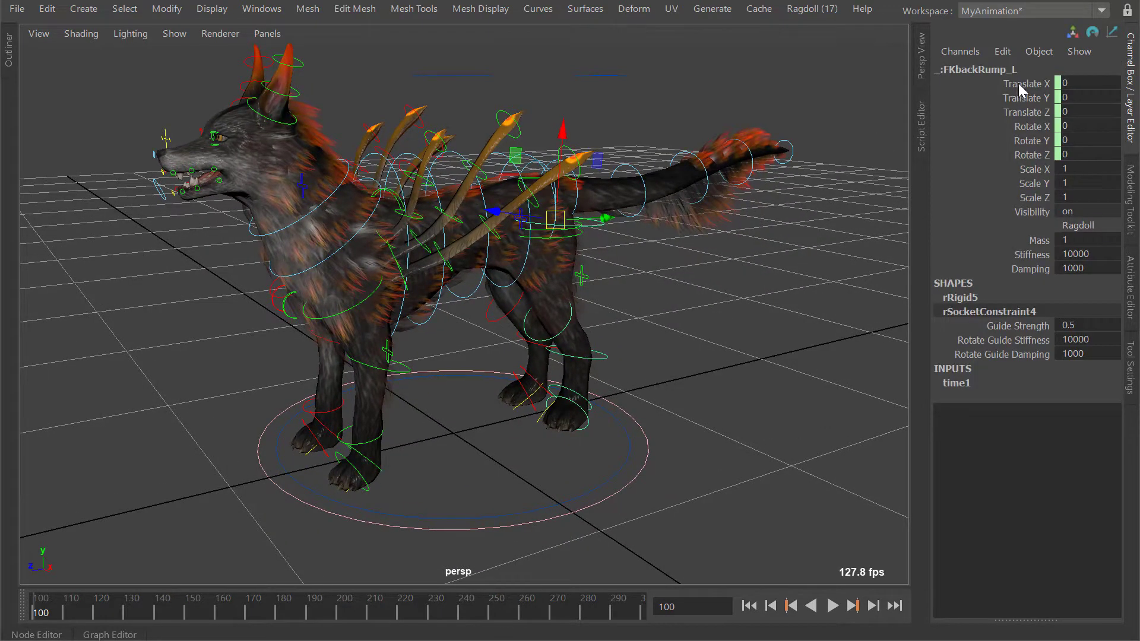
left_click_drag(577, 272, 654, 204, "alt")
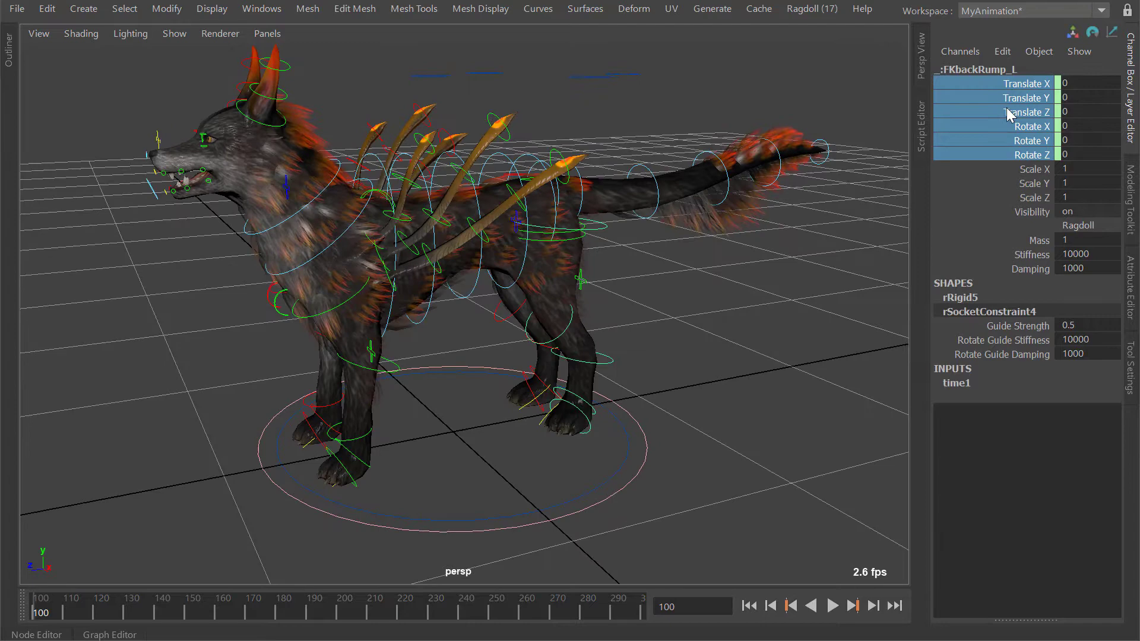
left_click_drag(782, 177, 460, 254, "alt")
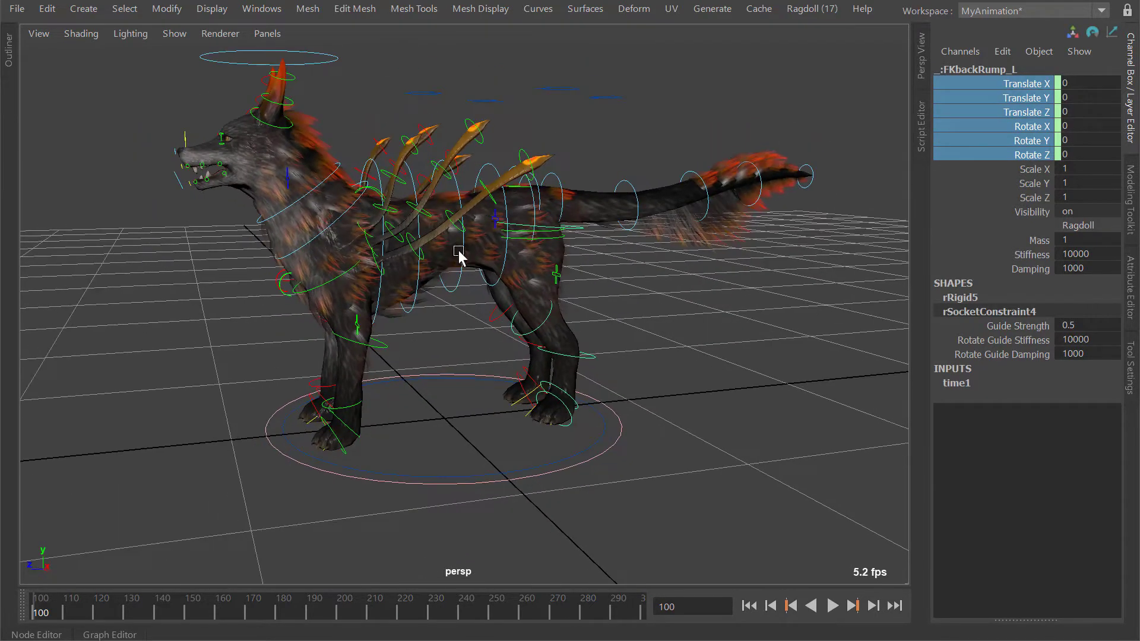
key("alt+v")
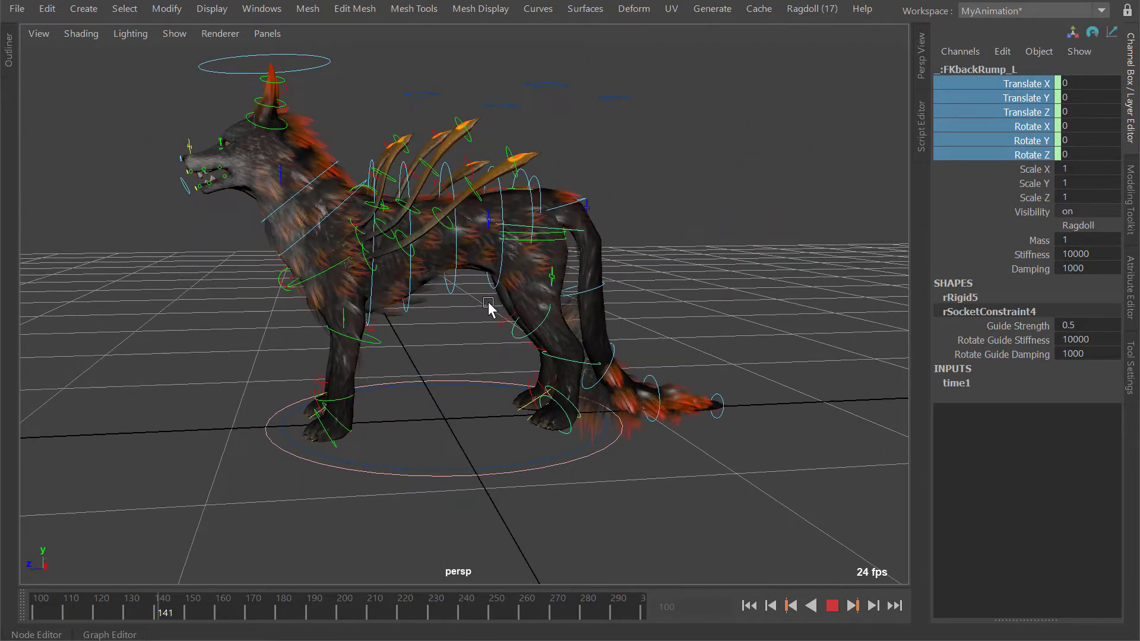
key("alt+shift+v")
Select the left and right back hip controls with the Rotate tool and check the selection around the hind legs.
middle_click_drag(337, 277, 333, 213, "alt")
right_click_drag(333, 213, 541, 238, "alt")
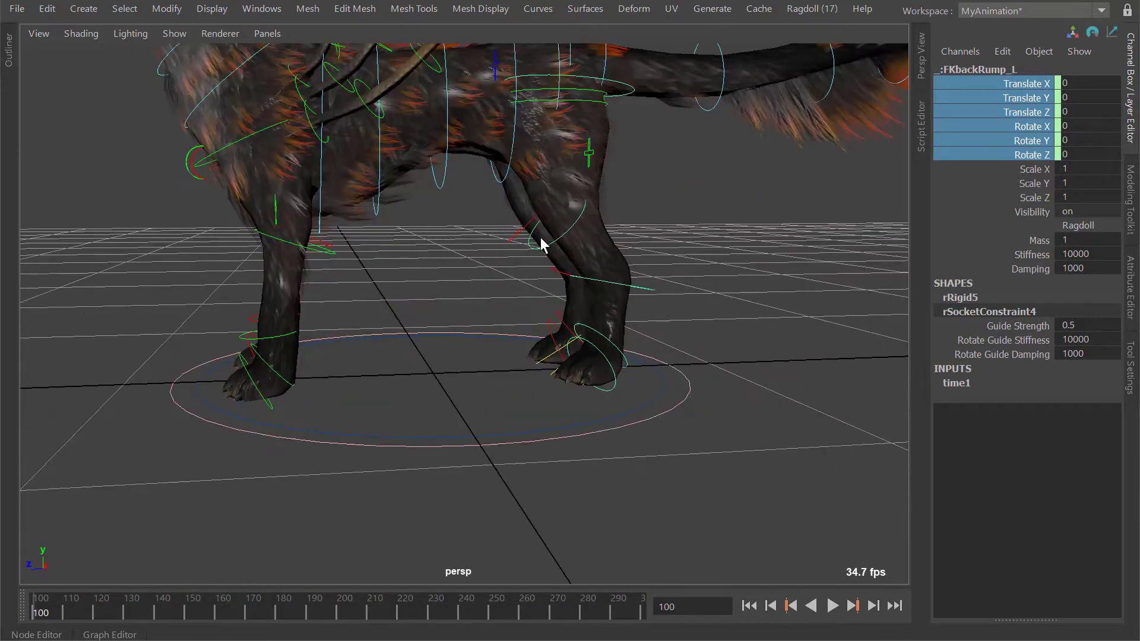
left_click(531, 247)
key("e")
left_click_drag(530, 255, 507, 240, "alt")
right_click_drag(507, 240, 445, 231, "alt")
middle_click_drag(445, 230, 443, 248, "alt")
key("q")
left_click_drag(443, 249, 467, 271, "alt")
right_click_drag(466, 270, 370, 224, "alt")
left_click_drag(370, 224, 372, 231, "alt")
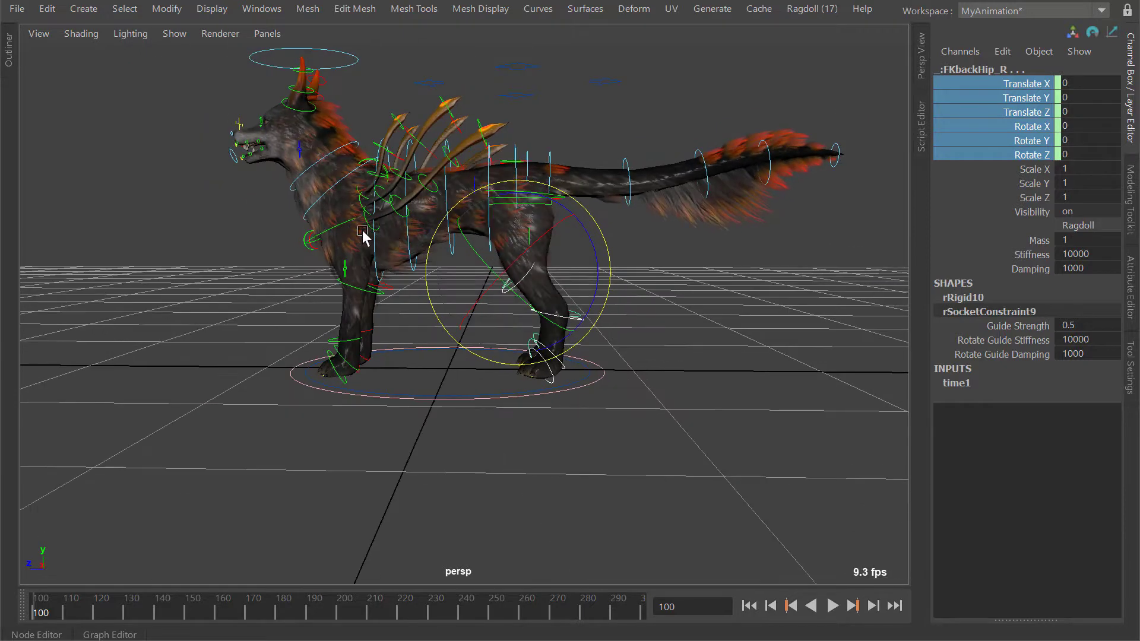
Add both back knee controls to the selection and key only their Rotate X, Y and Z channels at frame 100.
right_click_drag(363, 231, 447, 260, "alt")
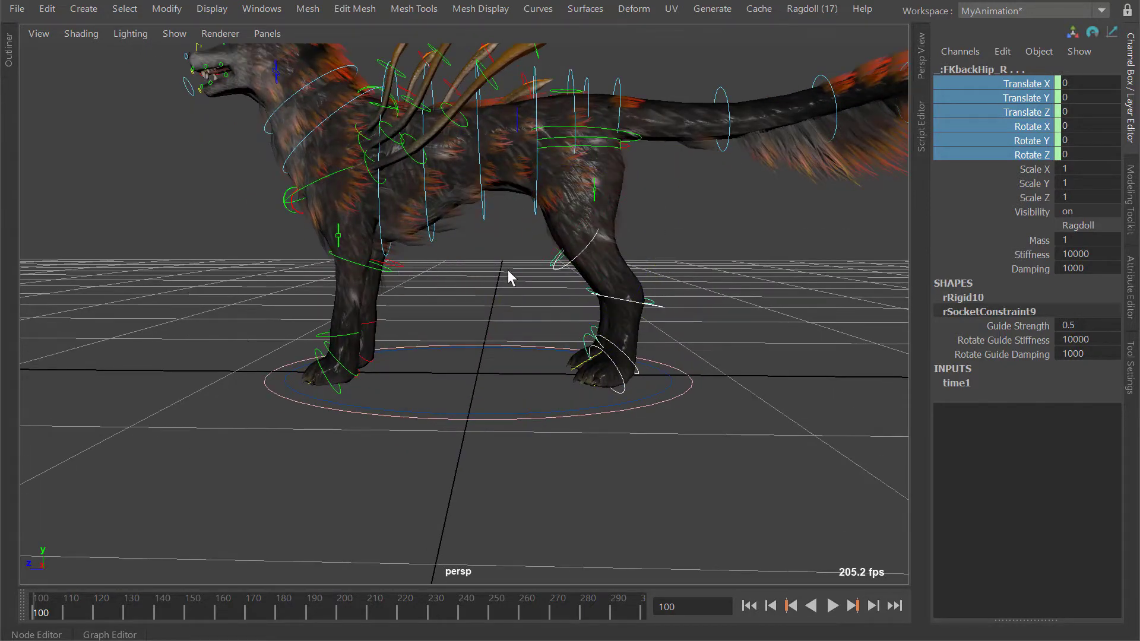
left_click_drag(561, 272, 581, 293, "alt")
left_click(597, 298)
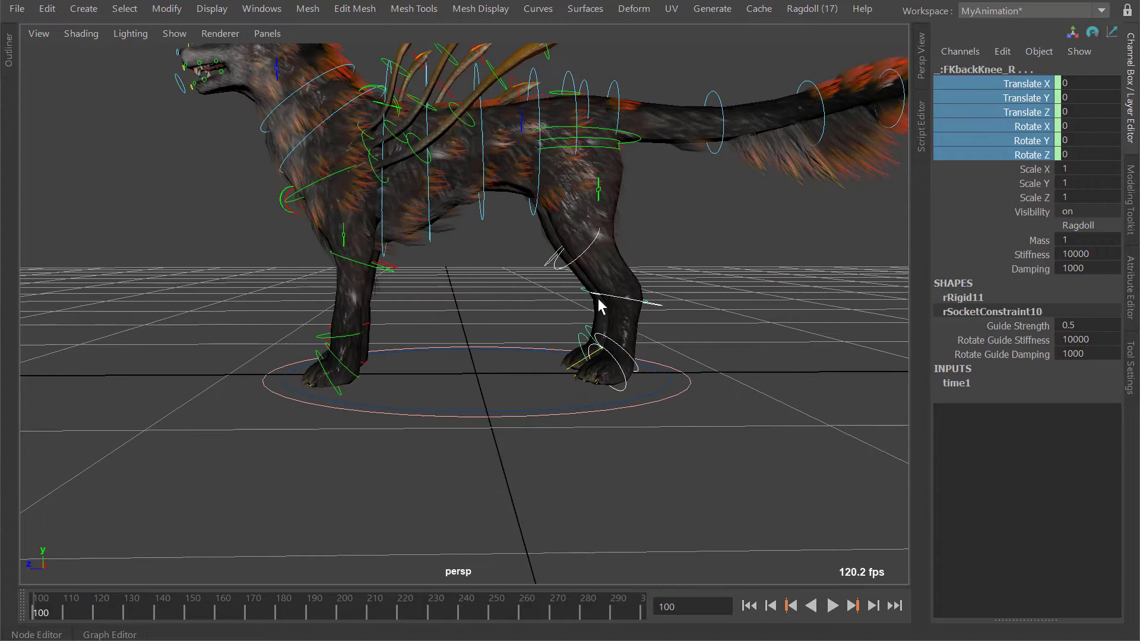
right_click_drag(597, 298, 490, 252, "alt")
left_click_drag(489, 251, 501, 249, "alt")
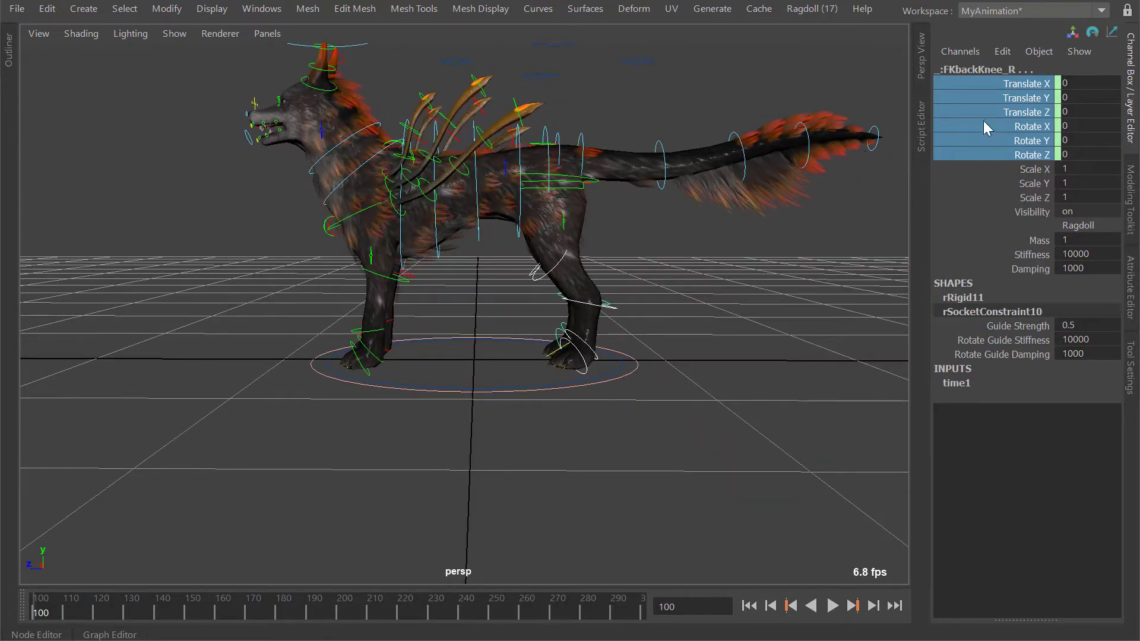
right_click(1011, 146)
left_click(1049, 175)
middle_click_drag(481, 311, 475, 309, "alt")
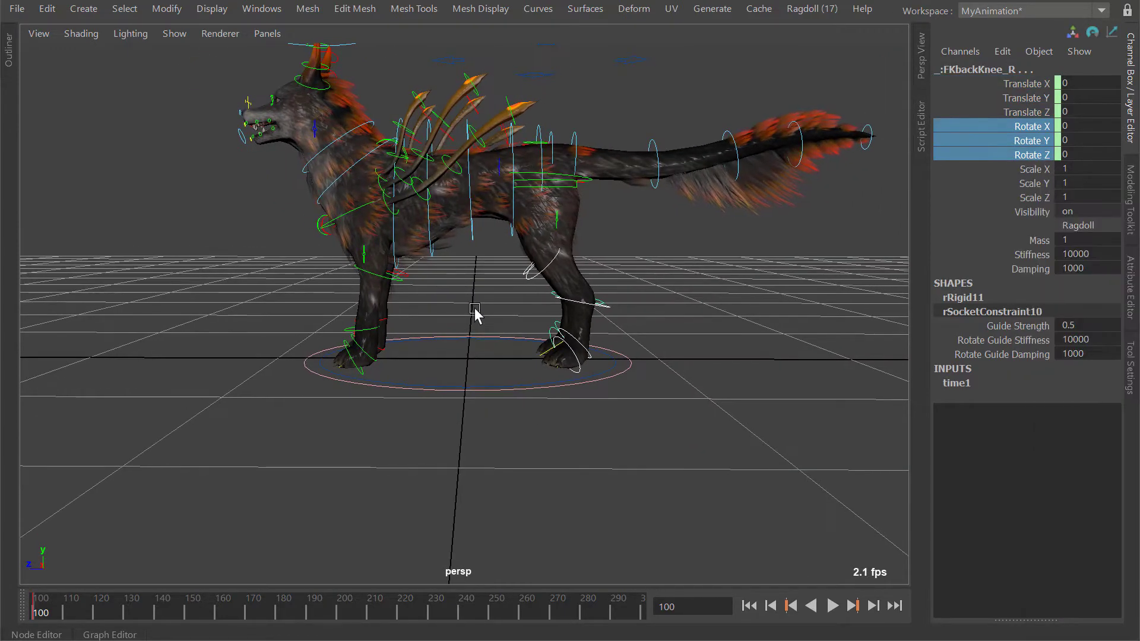
Run the simulation up to frame 123 and key the rotation channels of the back hips and knees there.
key("alt+v")
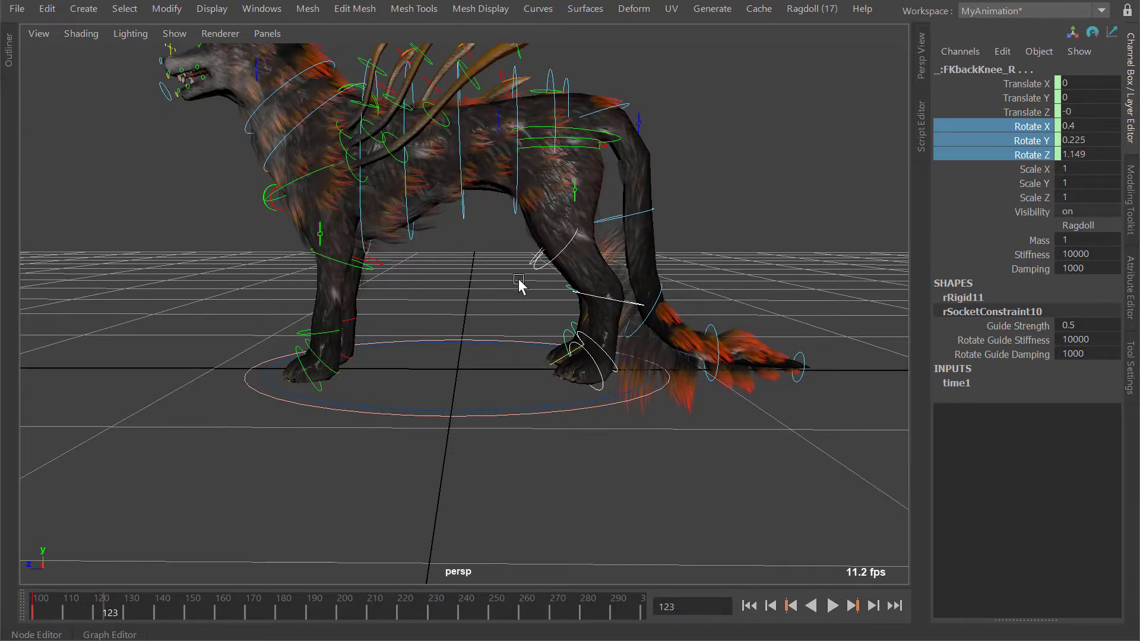
right_click(1017, 142)
left_click(1033, 171)
Select both back hip controls and rotate them to about -57.6 on Z at frame 129.
left_click_drag(580, 244, 535, 275, "alt")
left_click(468, 259)
key("e")
middle_click_drag(526, 247, 493, 244, "alt")
right_click_drag(493, 244, 526, 232, "alt")
left_click_drag(558, 171, 483, 189)
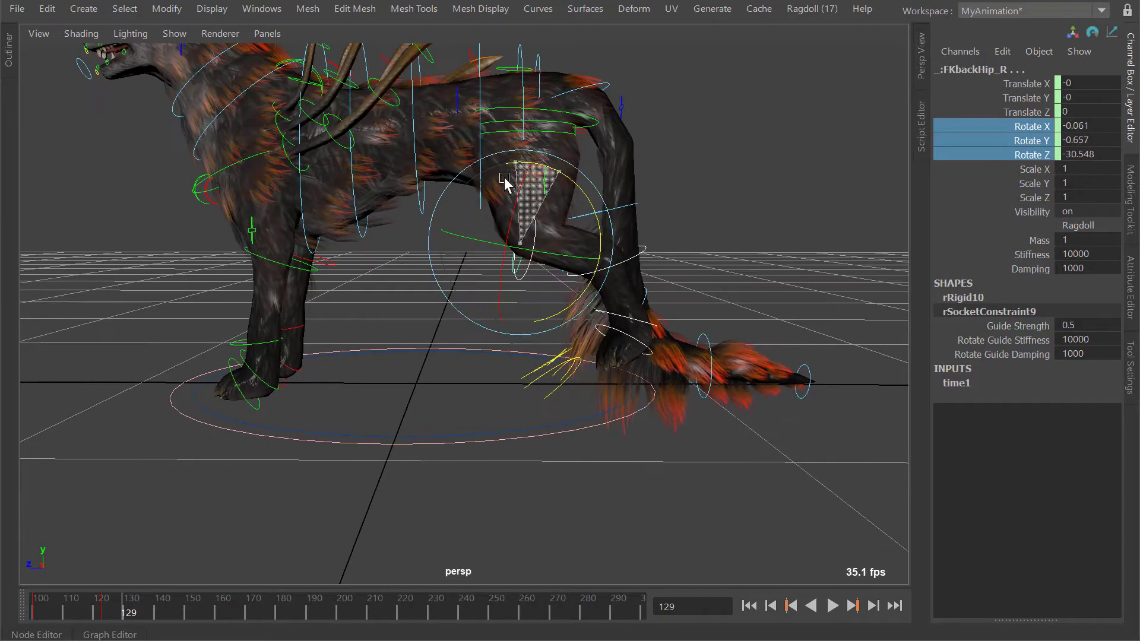
left_click_drag(651, 238, 626, 224, "alt")
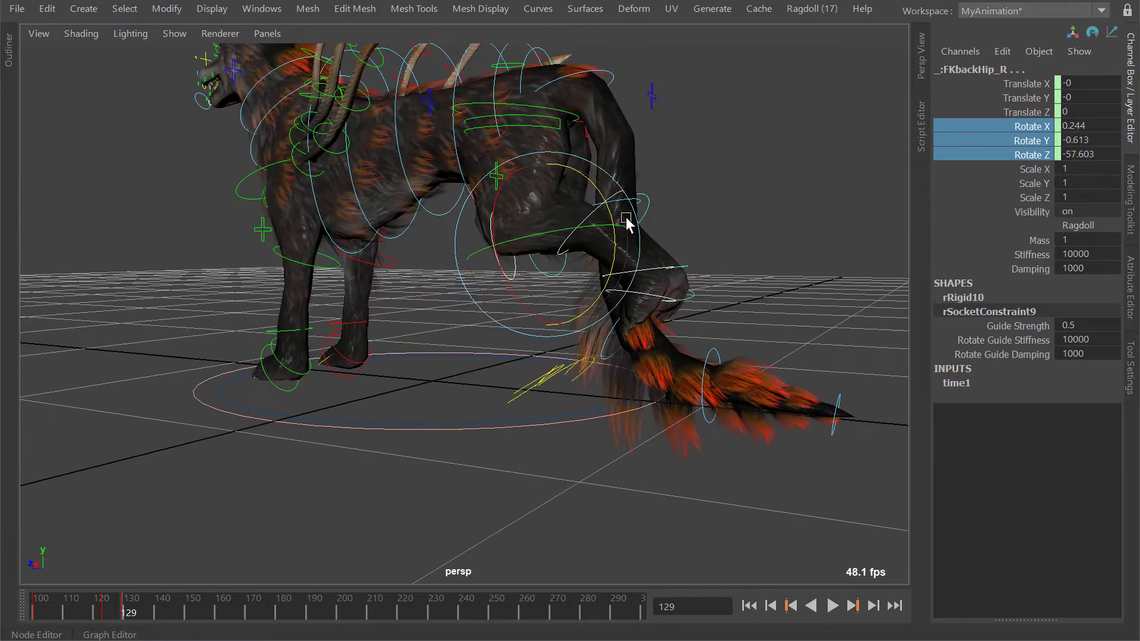
Select both back knee controls and rotate them at frame 129 to bend the hind legs into a crouch.
key("e")
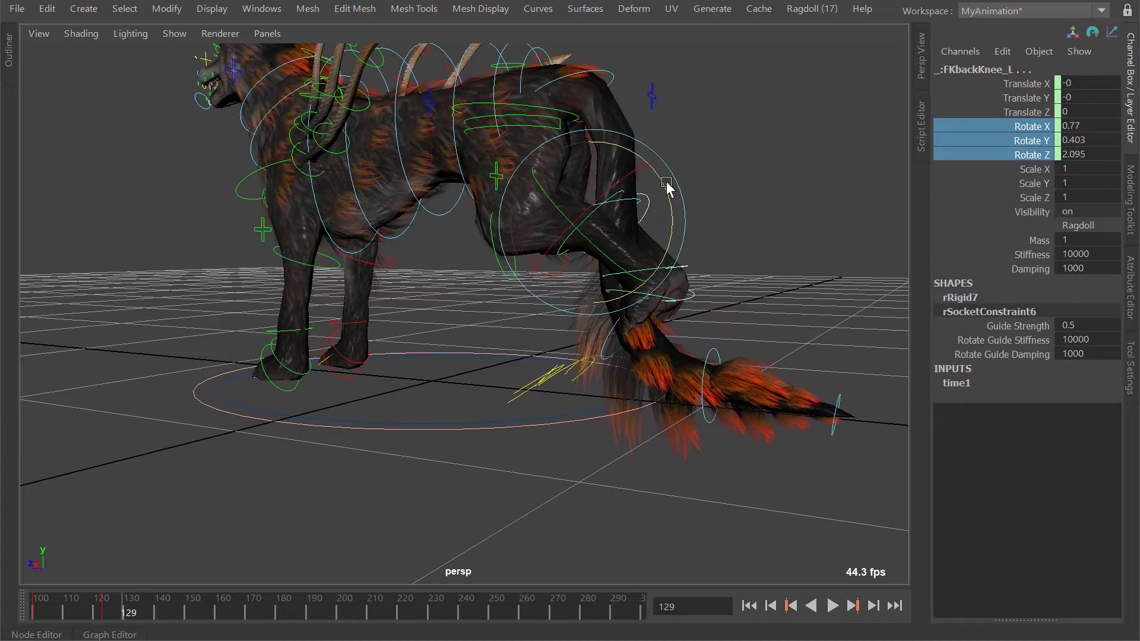
left_click_drag(625, 252, 619, 262)
left_click_drag(637, 258, 576, 247, "alt")
key("q")
right_click_drag(576, 247, 591, 243, "alt")
left_click_drag(590, 243, 530, 263, "alt")
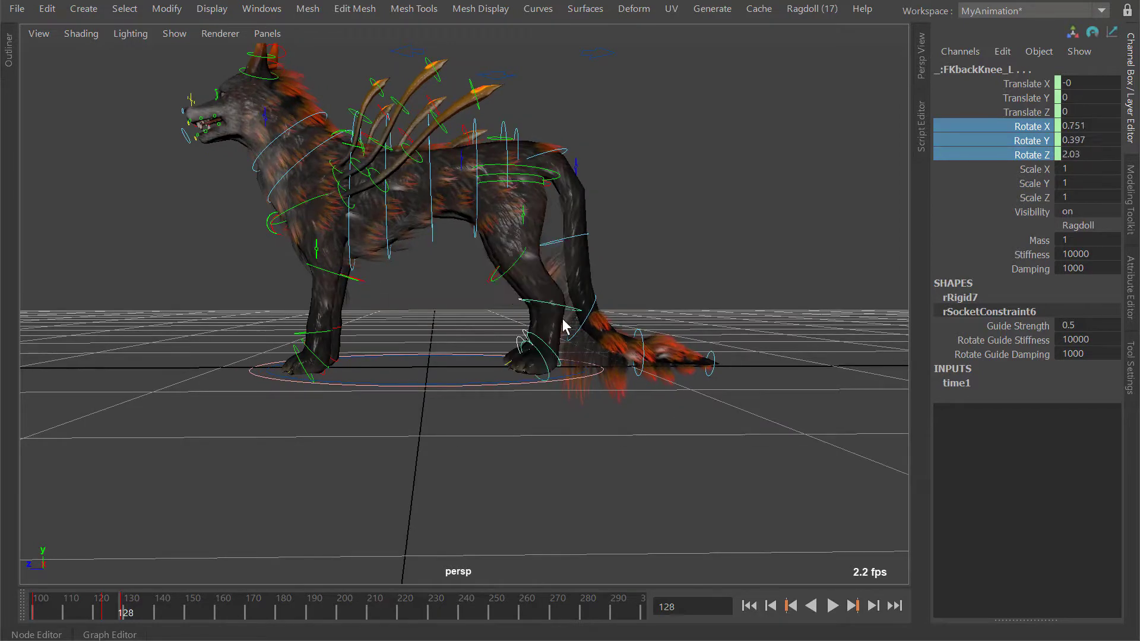
Replay the simulation several times and examine the hind legs, tail and forelegs in motion from different angles.
left_click_drag(544, 307, 550, 305, "alt")
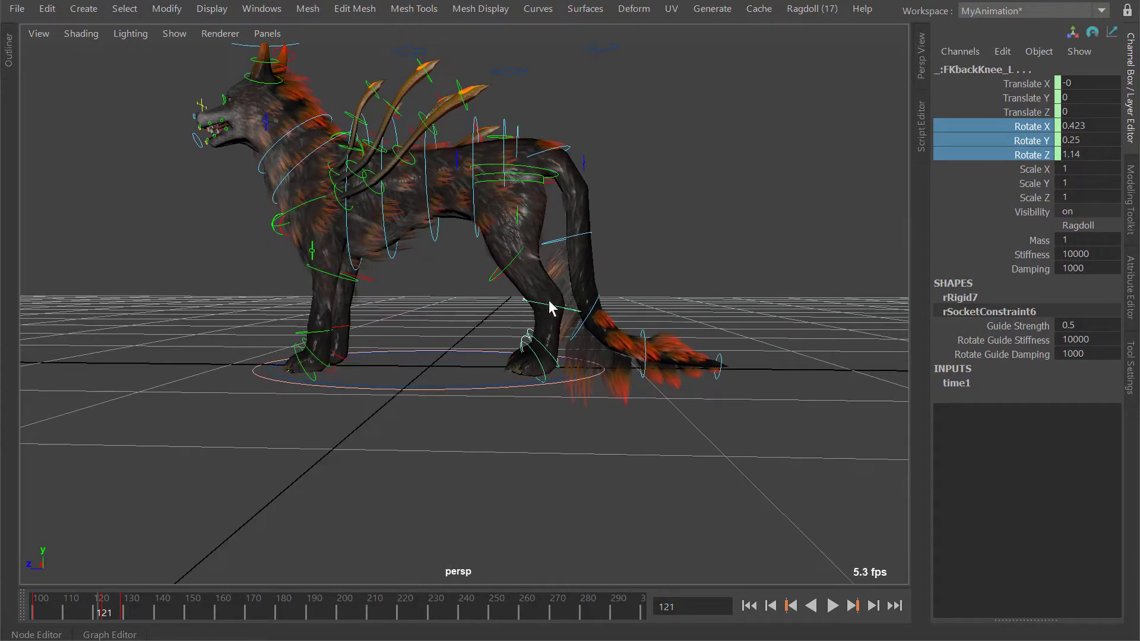
key("alt+v")
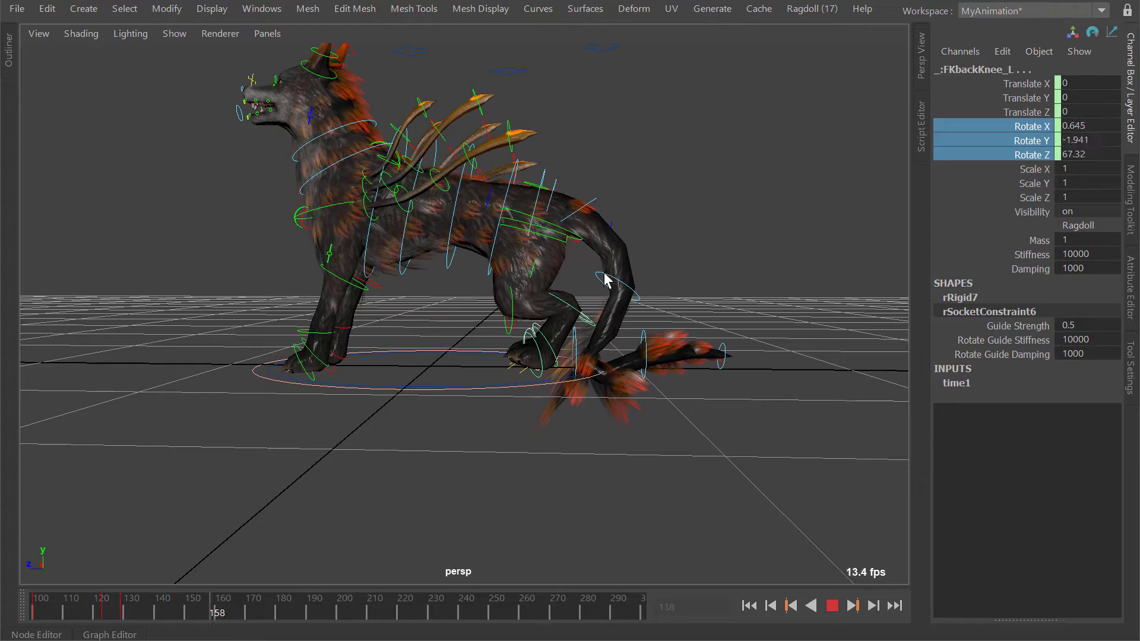
left_click_drag(605, 274, 438, 258)
left_click_drag(438, 259, 473, 272)
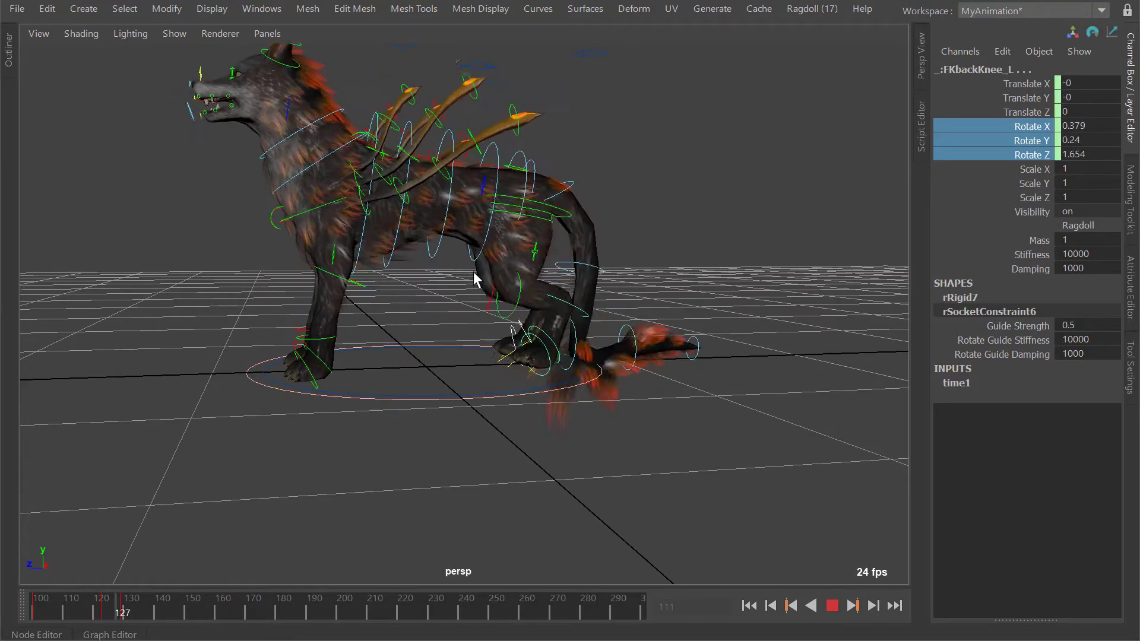
key("alt+v")
middle_click_drag(500, 271, 395, 184, "alt")
right_click_drag(394, 184, 564, 234, "alt")
left_click_drag(564, 234, 337, 162)
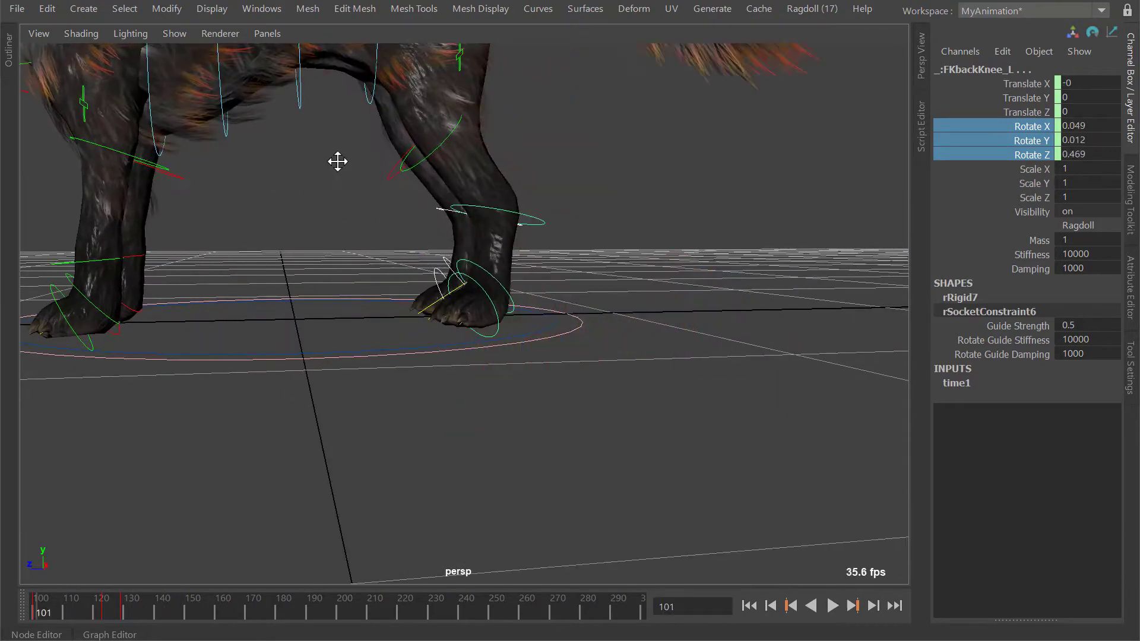
middle_click_drag(338, 161, 394, 213, "alt")
key("alt+v")
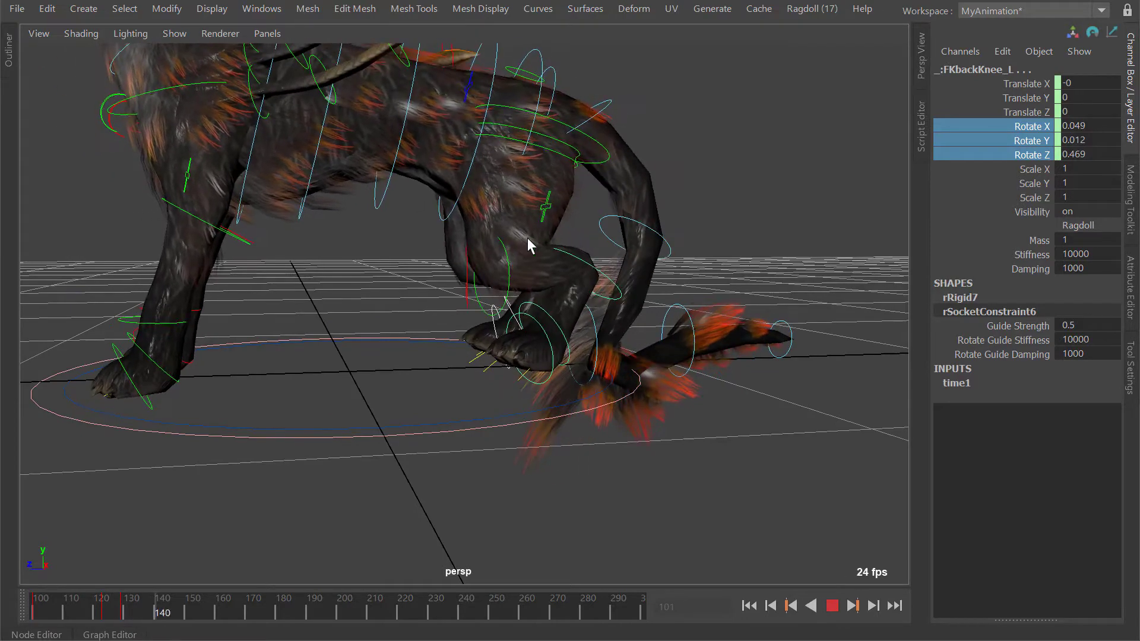
key("alt+v")
left_click_drag(528, 238, 205, 157)
middle_click_drag(205, 156, 451, 264, "alt")
key("alt+v")
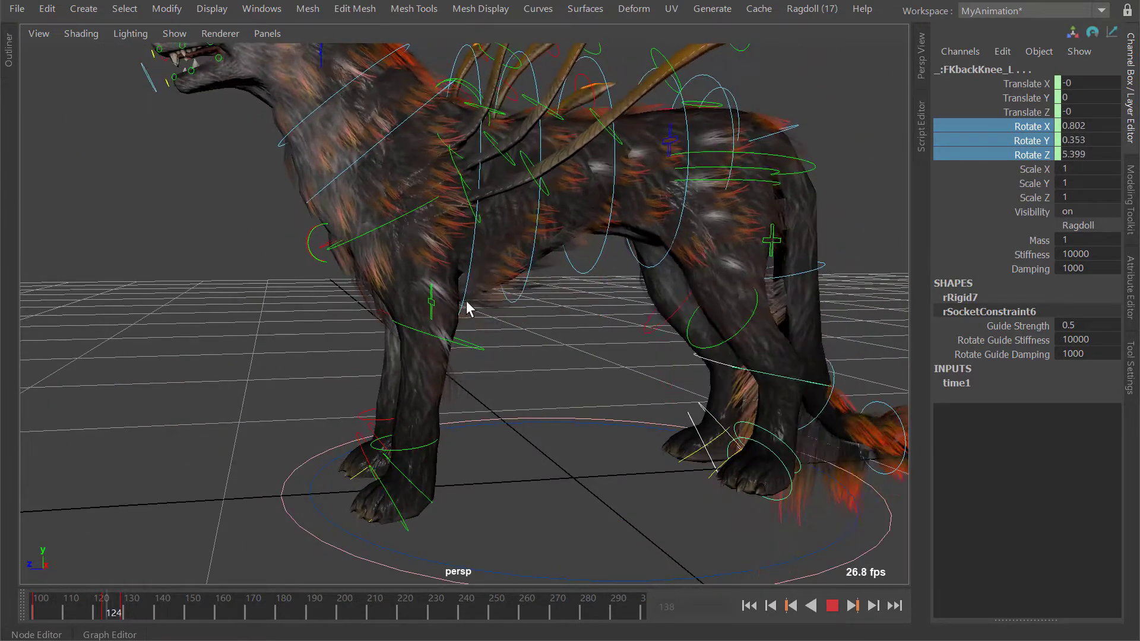
Stop at frame 127, select the front leg controls on both sides down to the knees, and key their rotation channels.
key("alt+v")
left_click(384, 225)
left_click_drag(384, 224, 343, 262, "alt")
left_click(437, 333)
left_click_drag(437, 333, 490, 361, "alt")
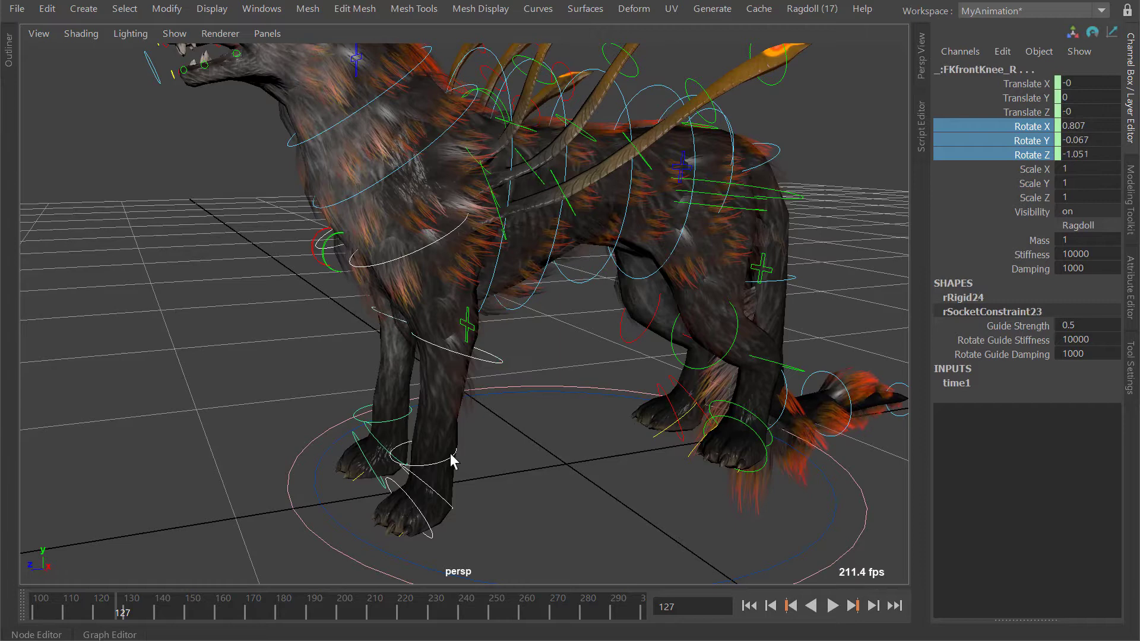
left_click_drag(452, 461, 529, 448, "alt")
right_click(1002, 136)
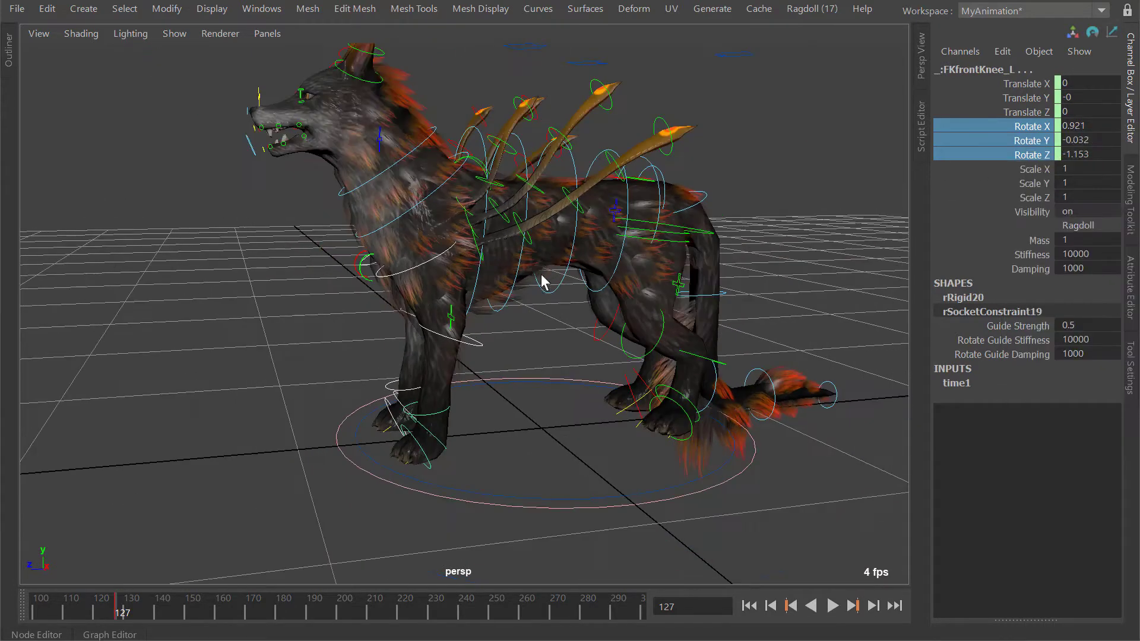
Run the simulation on to frame 139 and select the left front hip control.
left_click_drag(541, 274, 565, 292, "alt")
key("alt+v")
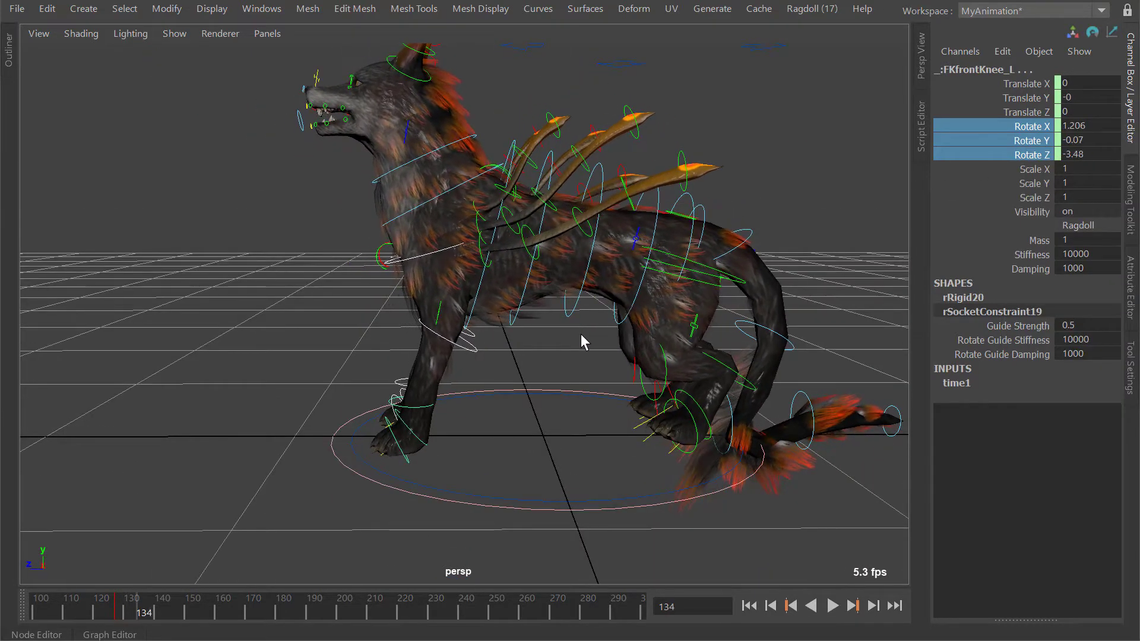
key("alt+v")
middle_click_drag(503, 297, 528, 268, "alt")
right_click_drag(527, 268, 570, 261, "alt")
left_click(430, 201)
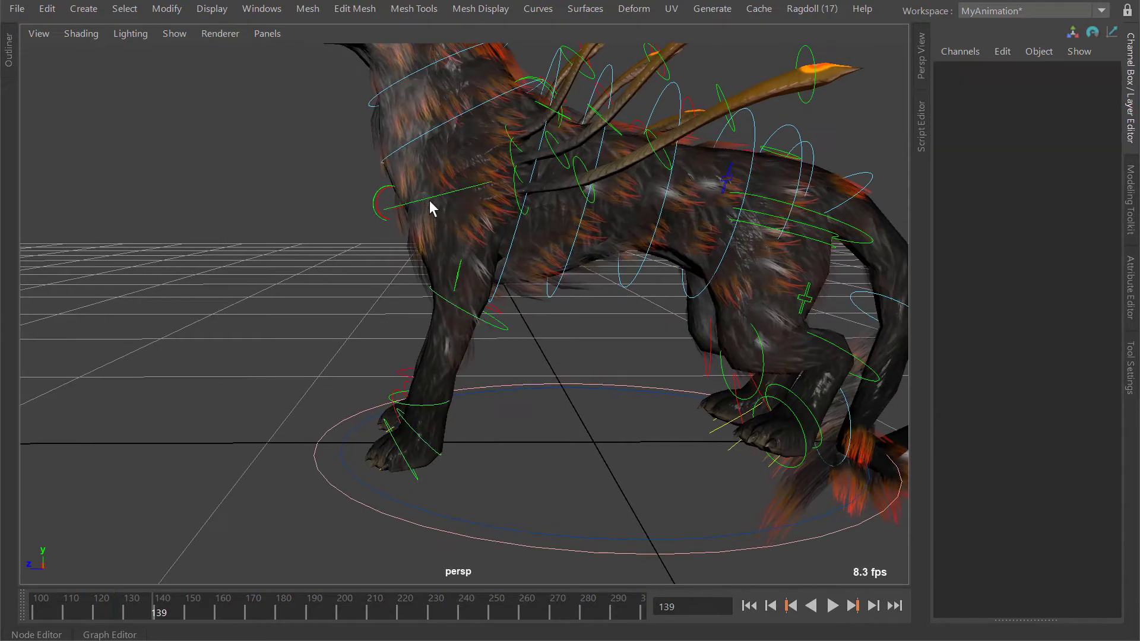
left_click_drag(429, 200, 457, 224, "alt")
left_click(455, 239)
left_click(431, 297)
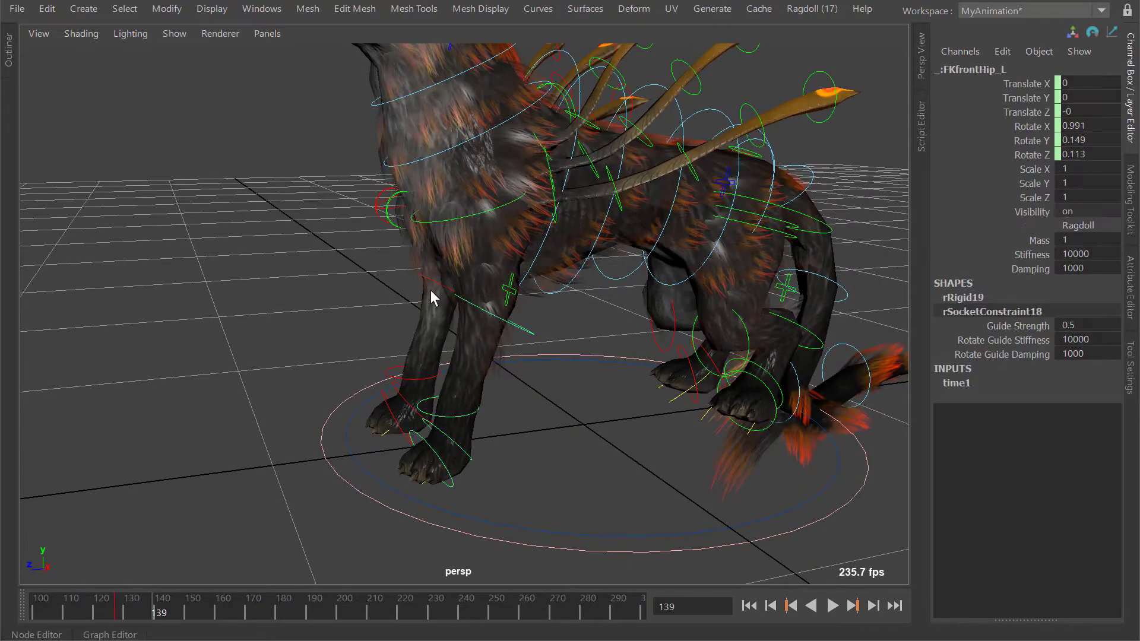
left_click_drag(467, 302, 475, 302, "alt")
Try rotating the front hip control at frame 139, and undo the attempt.
key("e")
left_click_drag(403, 228, 464, 205)
key("ctrl+z")
key("ctrl+z")
key("ctrl+z")
key("ctrl+z")
Try lifting the front legs by rotating both front hip controls to about -55 on Z at frame 139.
left_click(452, 299)
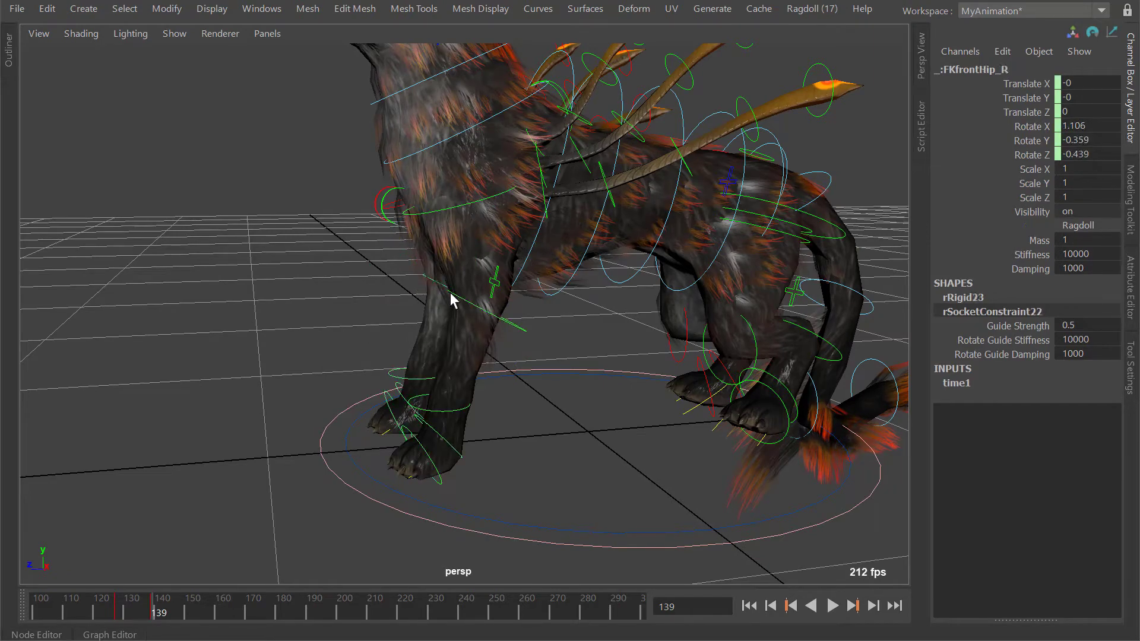
left_click_drag(452, 237, 528, 233)
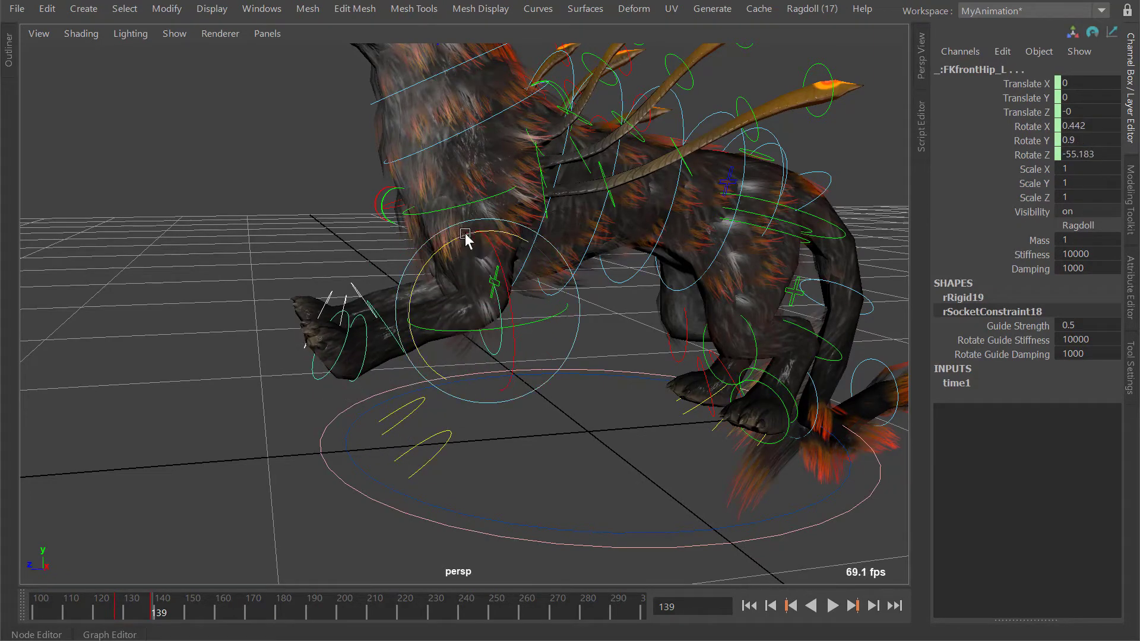
left_click_drag(453, 240, 419, 206)
Select both front rump controls and swing the front legs backward at frame 139.
left_click(393, 219)
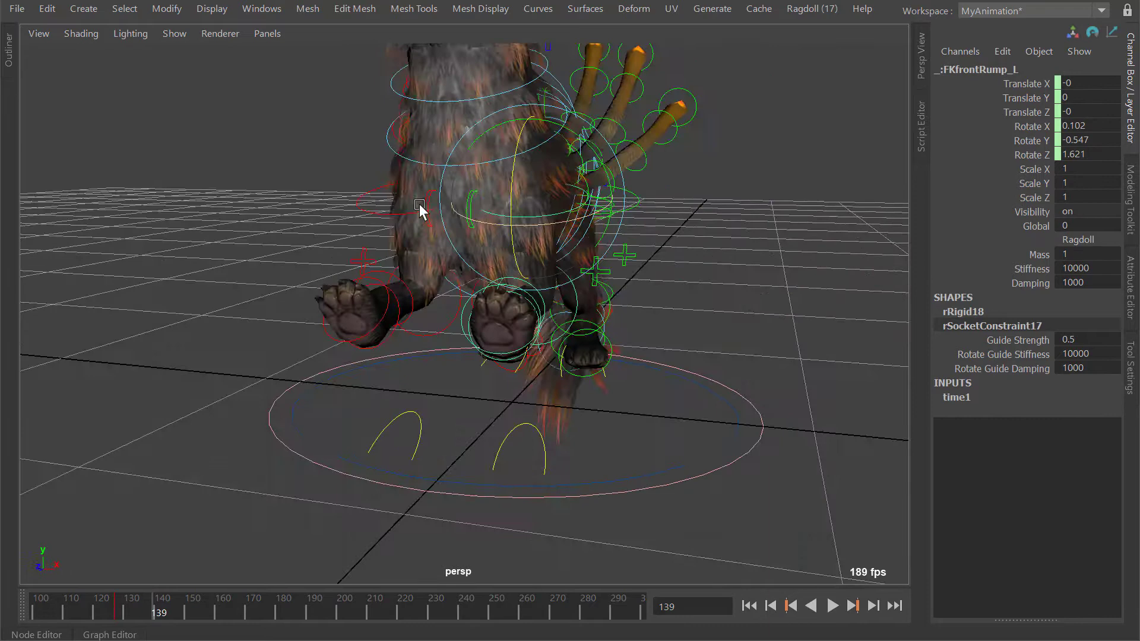
left_click_drag(338, 209, 336, 211, "shift")
left_click_drag(401, 199, 567, 273, "alt")
Select both front hip controls and rotate them at frame 139 to pose the front legs.
left_click(552, 258)
left_click(572, 260)
left_click(485, 246, "shift")
key("e")
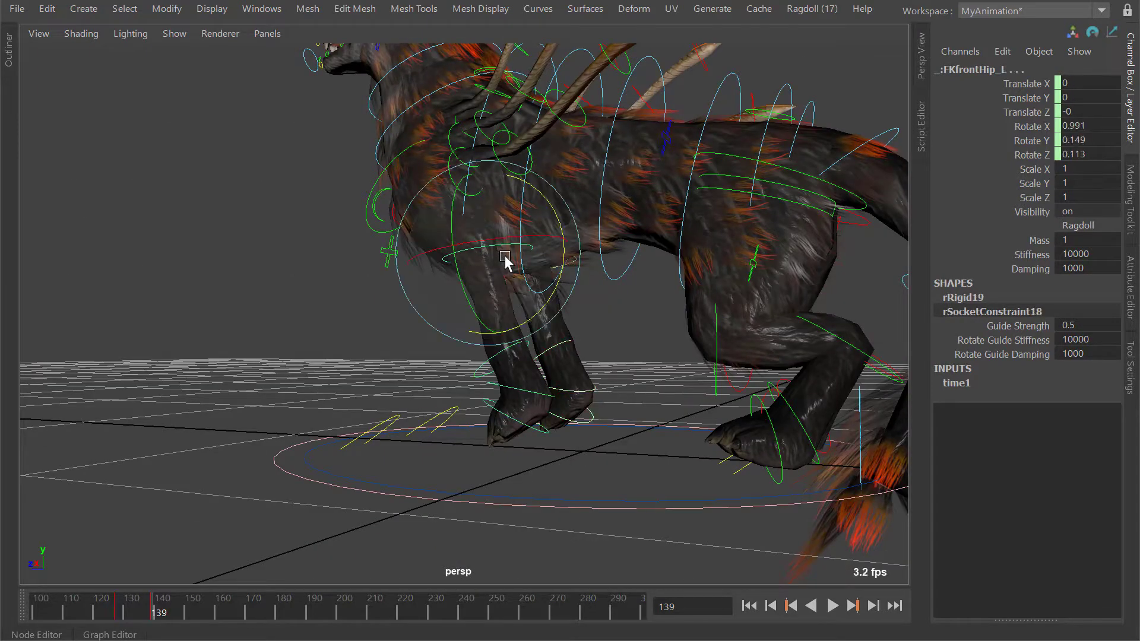
left_click_drag(550, 205, 520, 254)
Step the timeline back frame by frame from frame 139 to review the front-leg transition.
key("alt+comma")
key("alt+comma")
key("alt+comma")
key("alt+comma")
key("alt+comma")
key("alt+comma")
key("alt+comma")
key("alt+comma")
key("alt+comma")
key("alt+comma")
key("alt+comma")
key("alt+comma")
key("alt+comma")
key("alt+comma")
key("alt+comma")
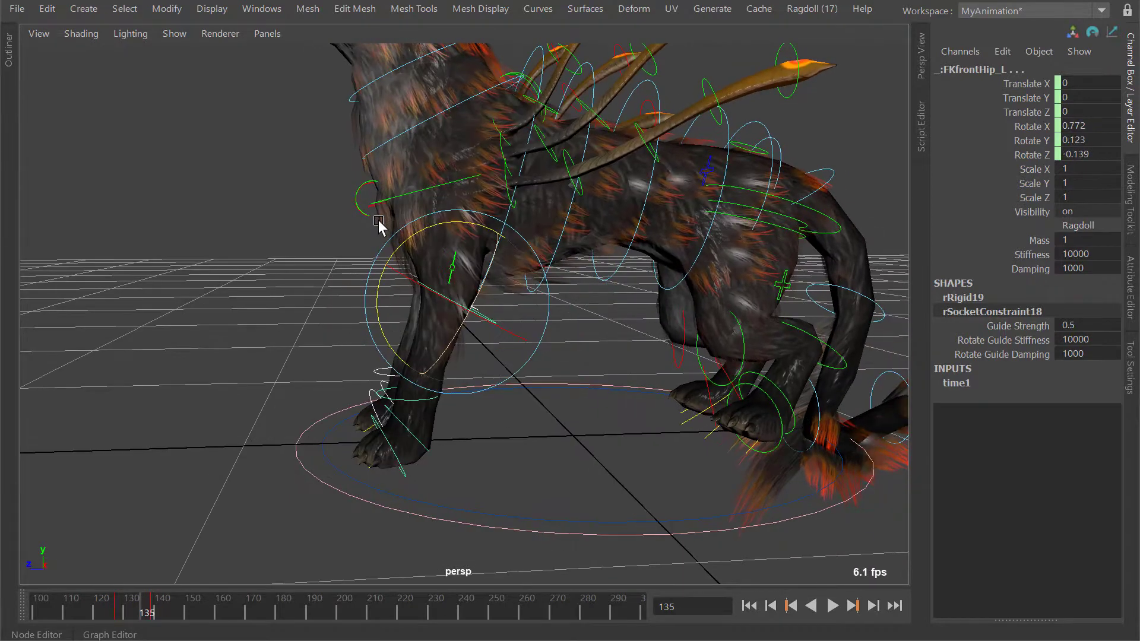
Play back the crouch from frame 124 and check the front-leg motion from several angles.
left_click_drag(545, 256, 530, 252, "alt")
right_click_drag(529, 252, 525, 262, "alt")
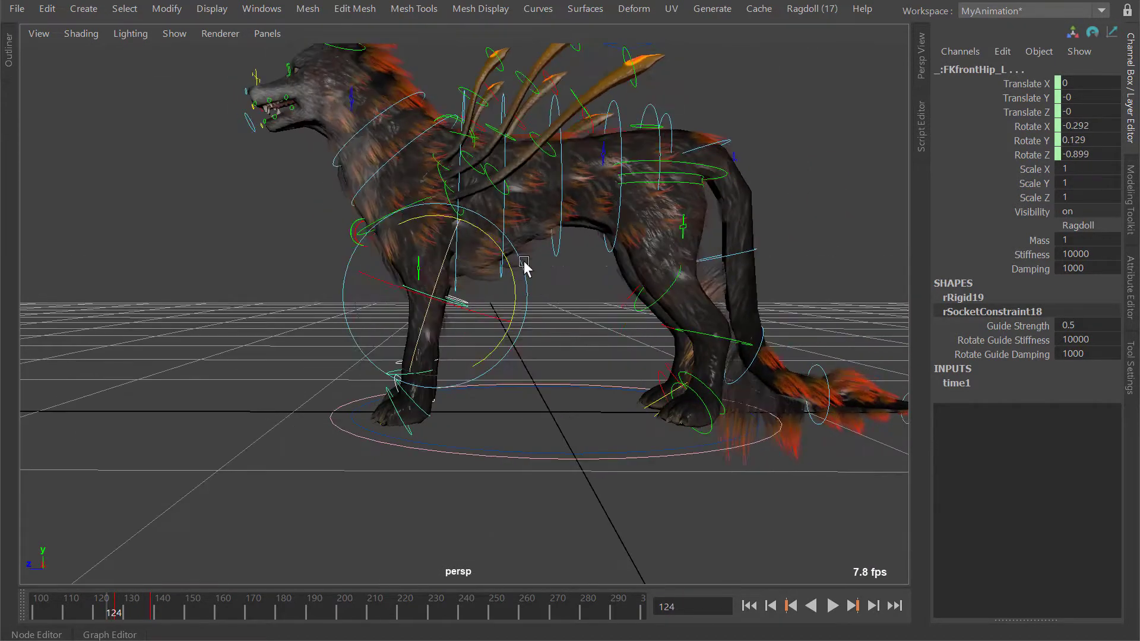
key("alt+v")
key("alt+v")
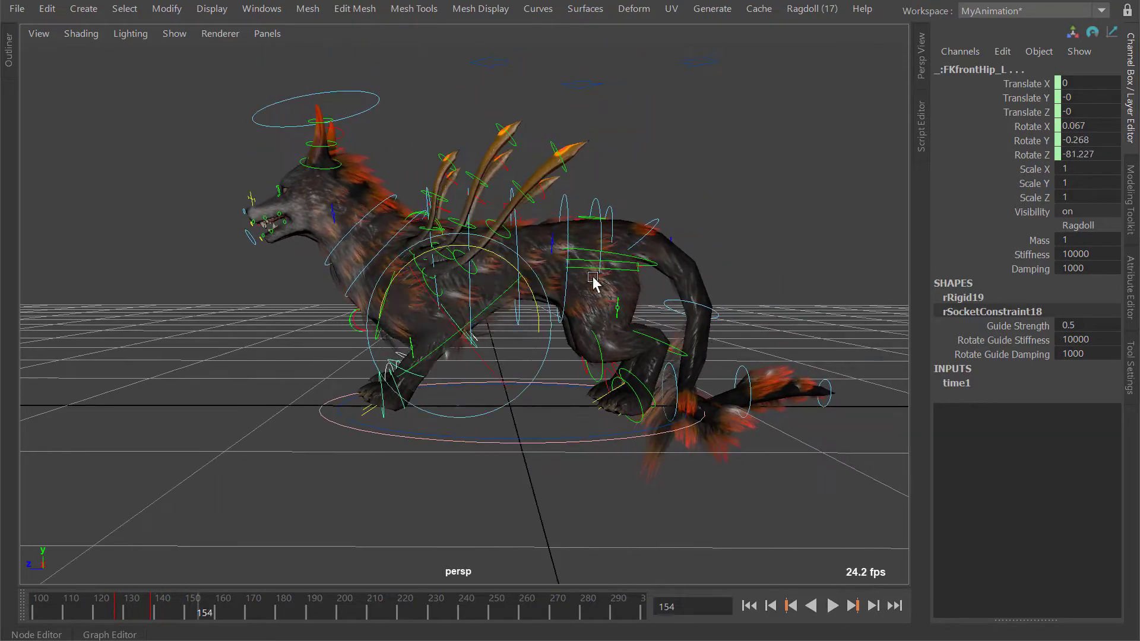
left_click_drag(595, 279, 556, 323, "alt")
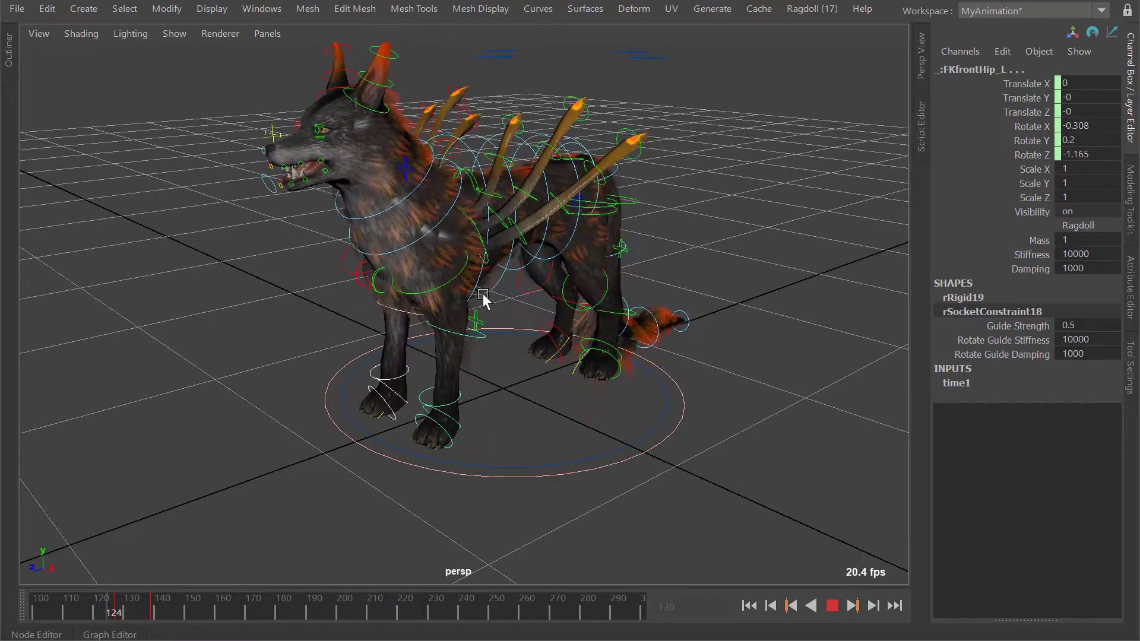
key("alt+v")
Select the left front knee control and play back the front-leg crouch up close.
middle_click_drag(523, 325, 526, 247, "alt")
scroll(526, 247, "up", 4)
left_click(443, 295)
middle_click_drag(494, 290, 501, 283, "alt")
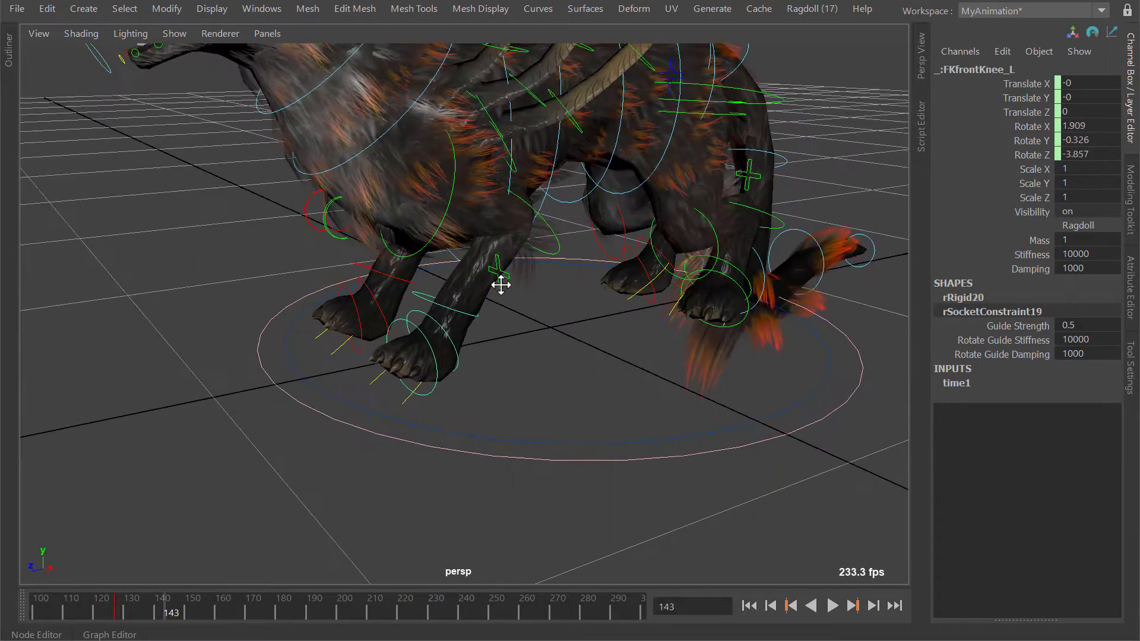
scroll(501, 282, "up", 3)
left_click_drag(501, 283, 526, 271, "alt")
key("alt+v")
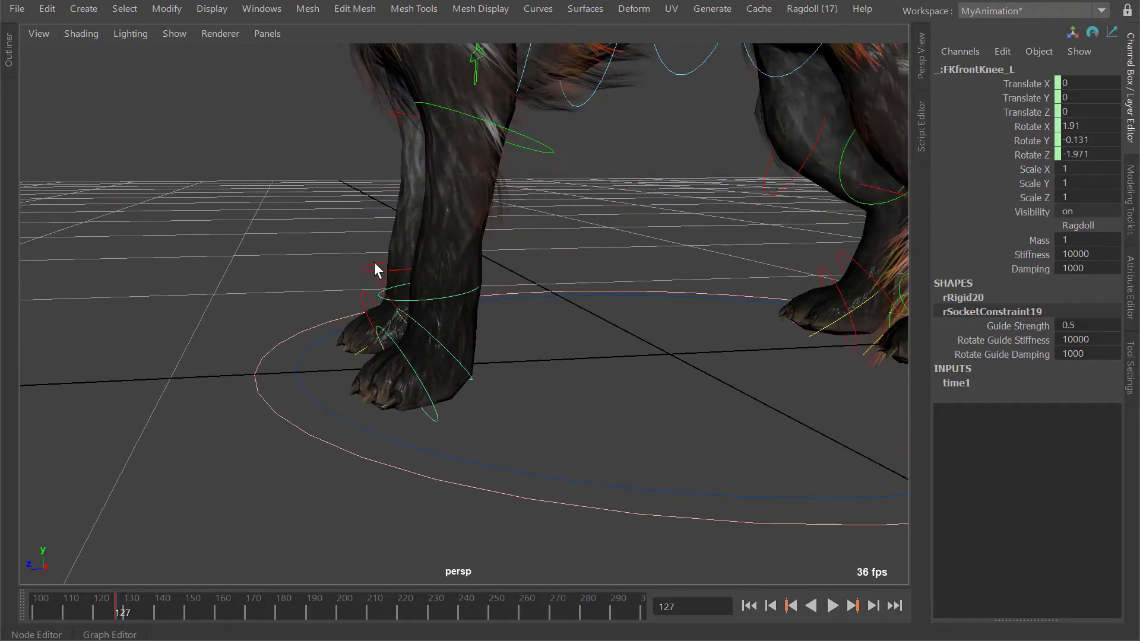
Select both front knee controls and rotate them to about -31 on Z at frame 140.
left_click(476, 291)
scroll(461, 289, "down", 2)
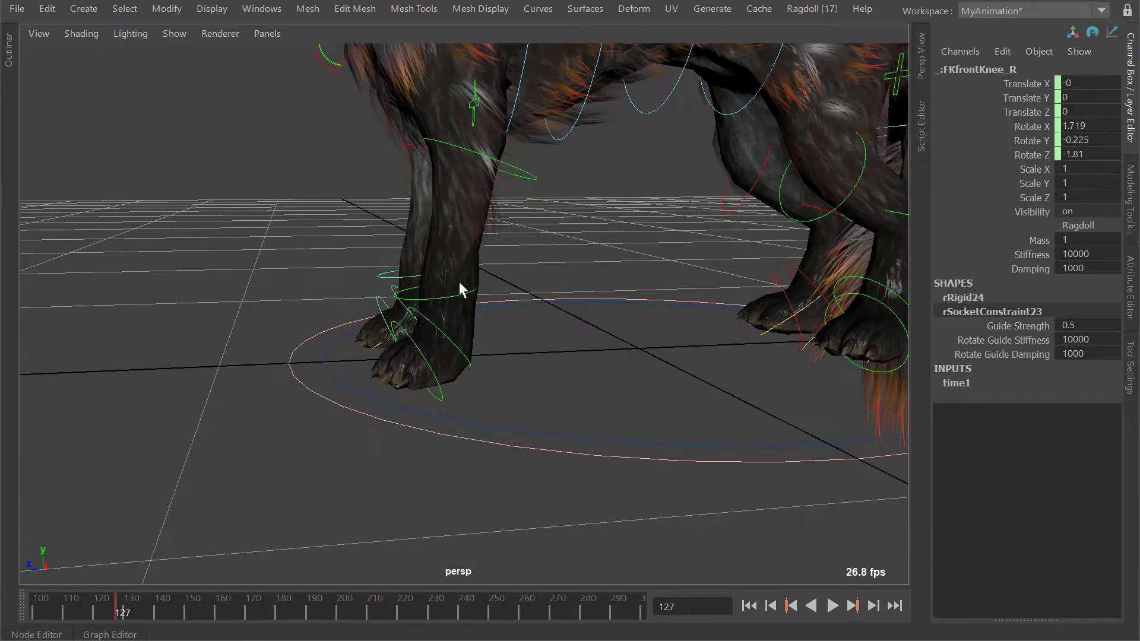
left_click(383, 274, "shift")
left_click_drag(383, 274, 423, 250, "alt")
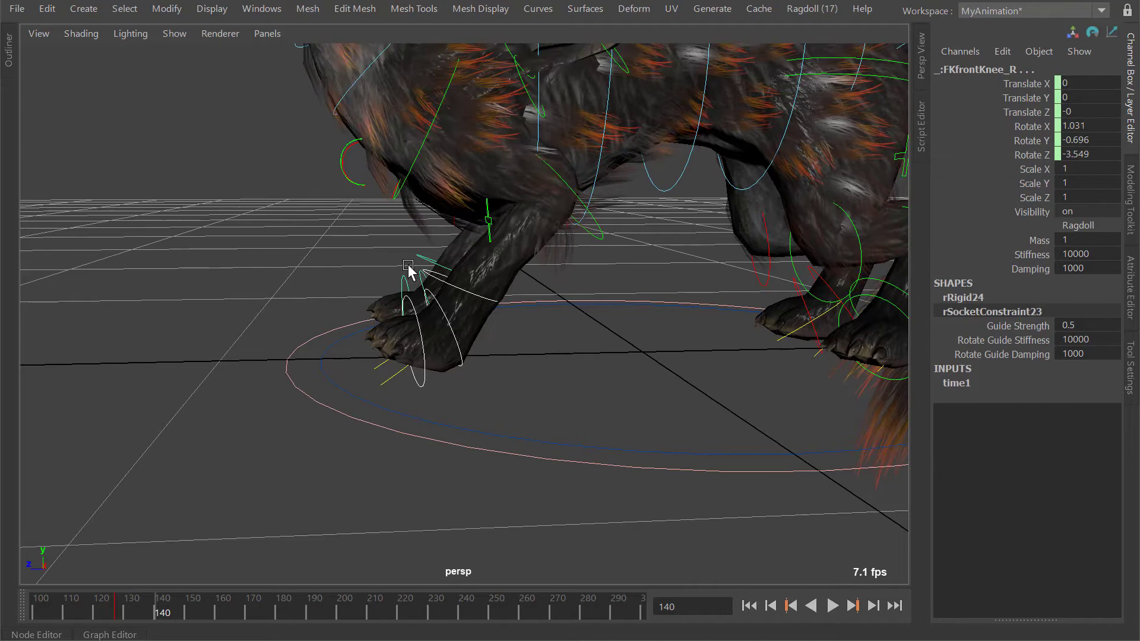
key("e")
left_click_drag(404, 207, 387, 190)
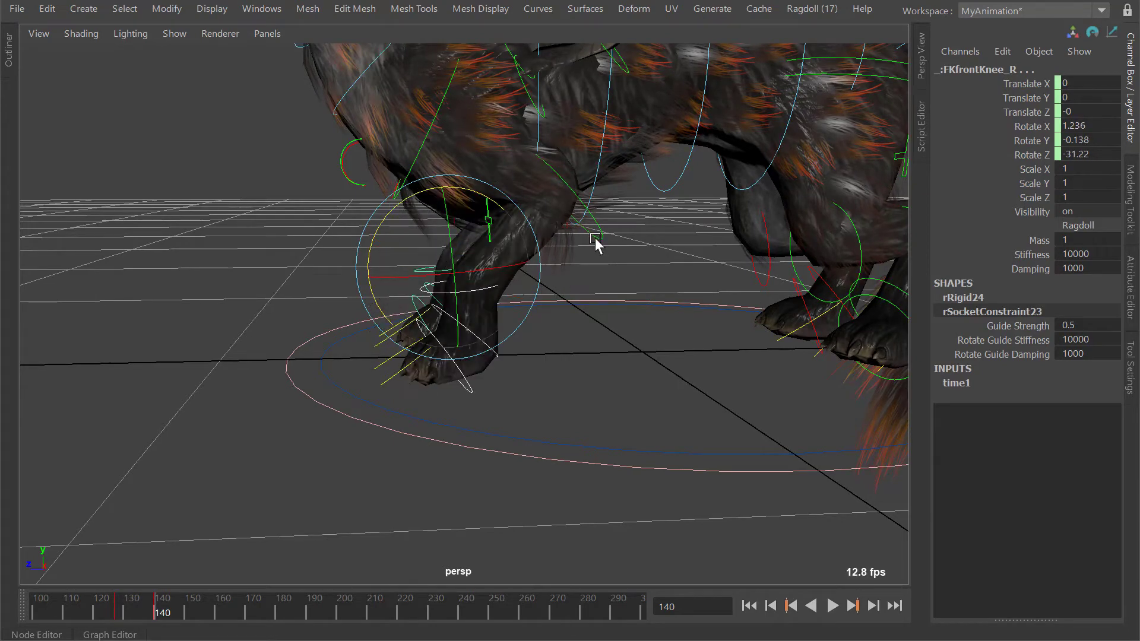
Scrub and play the crouch between frames 124 and 140 to review the new knee pose and the hind feet.
left_click_drag(595, 239, 588, 235, "alt")
left_click_drag(659, 266, 569, 255)
right_click_drag(558, 246, 469, 186, "alt")
left_click_drag(437, 208, 482, 225)
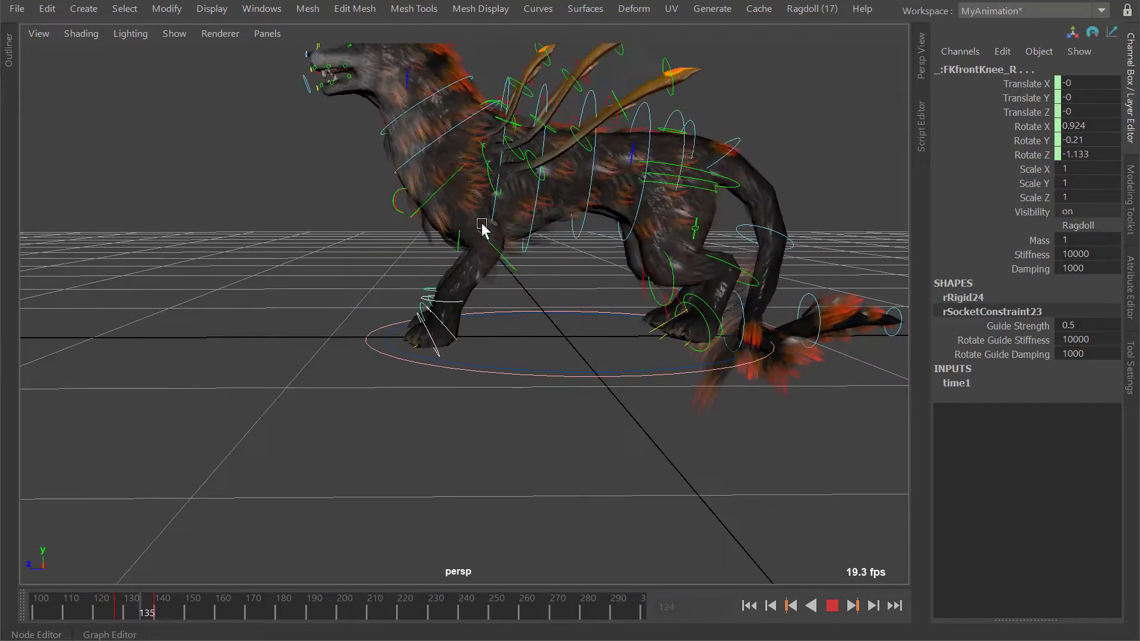
left_click_drag(554, 249, 190, 237)
middle_click_drag(526, 206, 363, 198, "alt")
left_click_drag(362, 202, 463, 238)
middle_click_drag(431, 224, 369, 186, "alt")
right_click_drag(369, 185, 484, 222, "alt")
left_click_drag(484, 223, 438, 219)
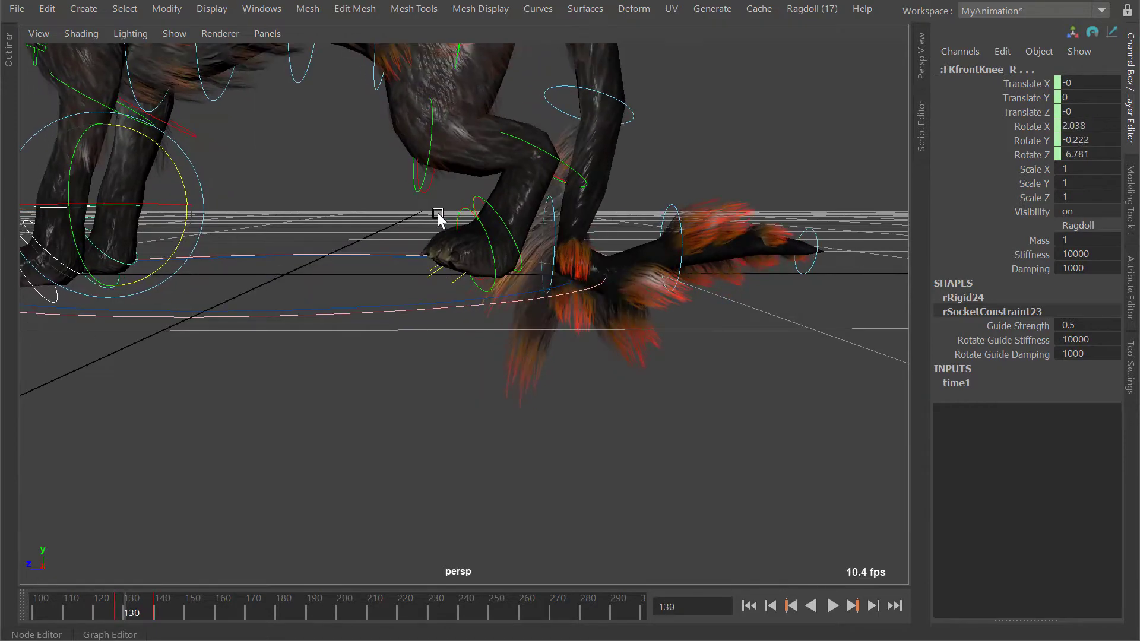
Select both back ankle controls near frame 125.
middle_click_drag(424, 199, 450, 232, "alt")
left_click_drag(451, 231, 427, 221)
middle_click_drag(427, 221, 405, 206, "alt")
right_click_drag(405, 206, 484, 173, "alt")
left_click_drag(484, 173, 482, 215)
left_click(482, 217)
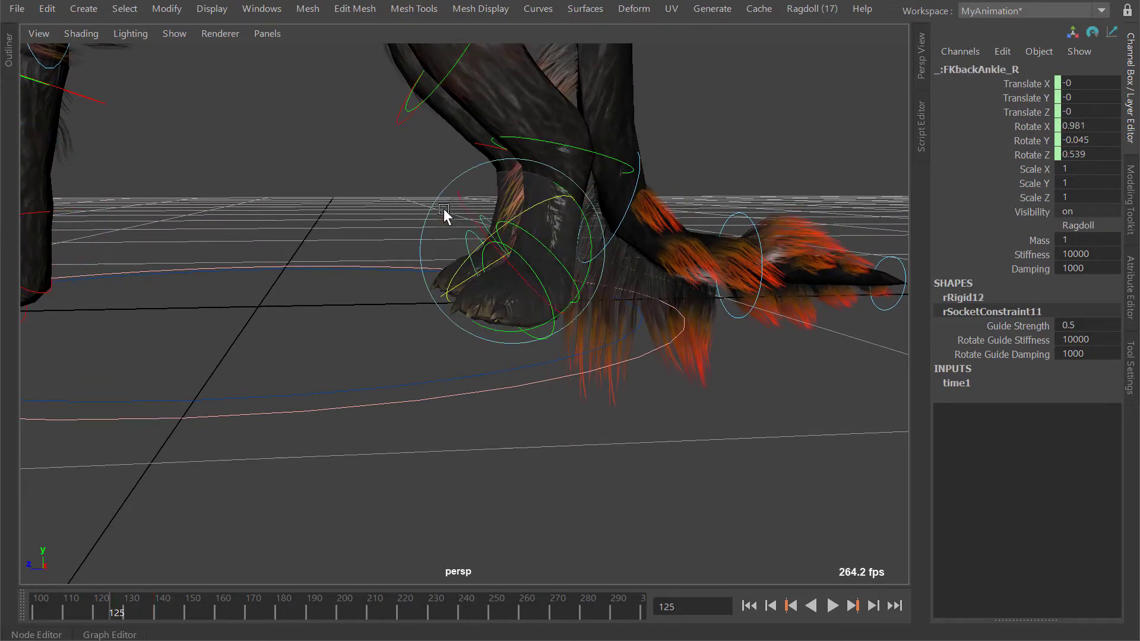
middle_click_drag(494, 193, 477, 195, "alt")
left_click(504, 232, "shift")
Play and scrub the crouch from frame 124 to review how the whole body and hind legs react.
right_click_drag(504, 231, 489, 208, "alt")
left_click_drag(489, 208, 411, 206)
key("alt+v")
right_click_drag(420, 222, 391, 155, "alt")
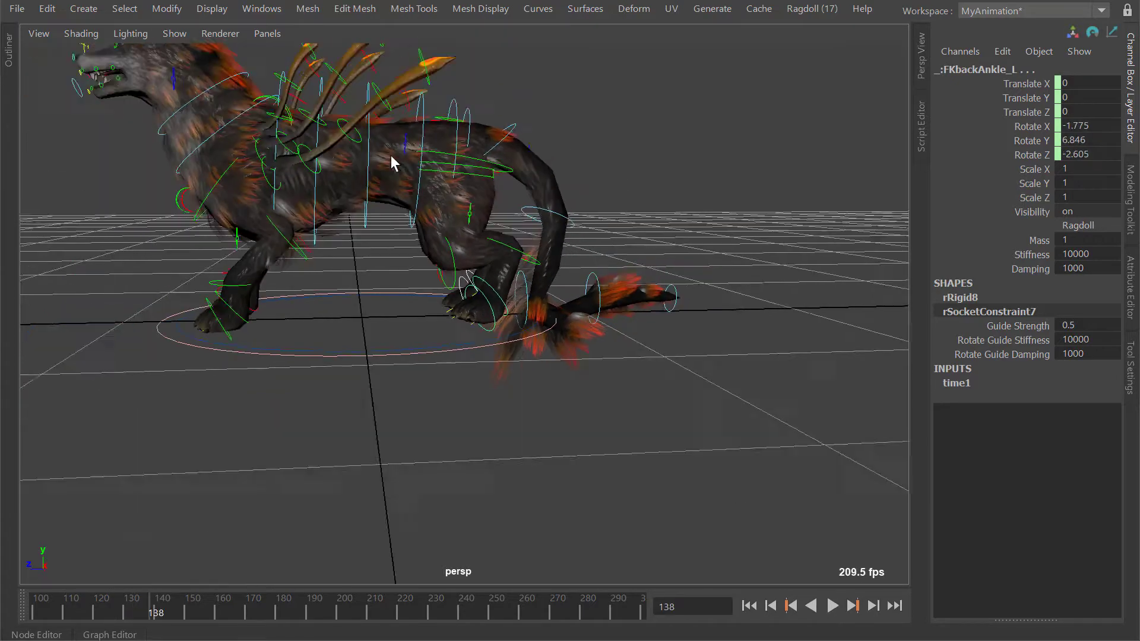
middle_click_drag(390, 155, 418, 178, "alt")
left_click_drag(447, 219, 392, 207)
scroll(391, 206, "down", 5)
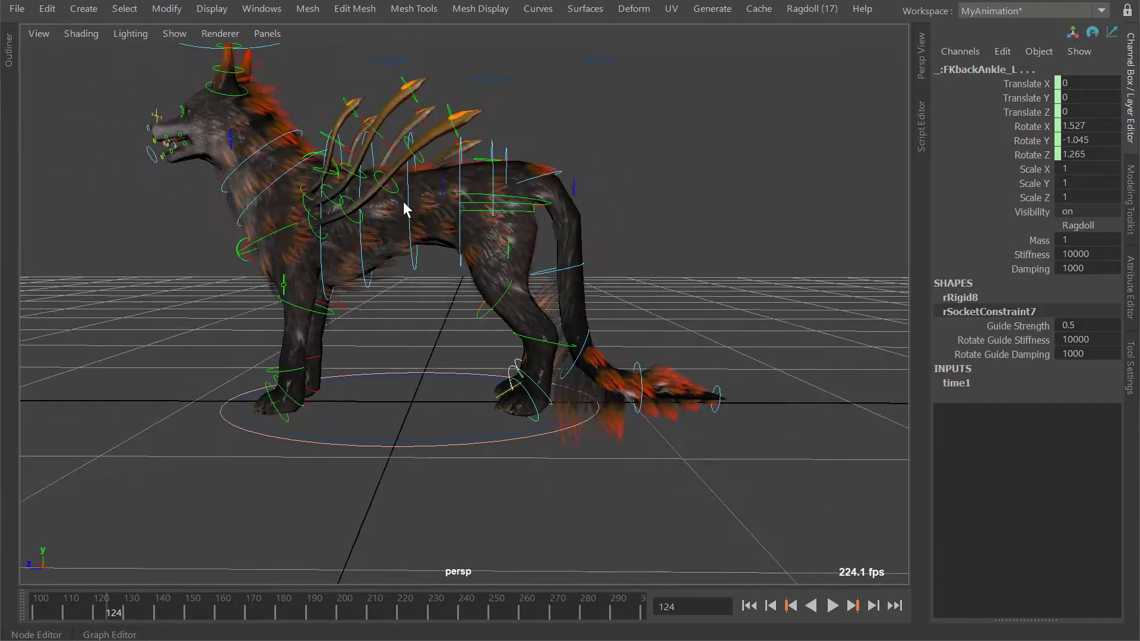
key("alt+v")
key("alt+v")
left_click_drag(509, 247, 420, 254)
key("alt+v")
key("alt+v")
right_click_drag(420, 253, 558, 273, "alt")
middle_click_drag(558, 273, 504, 220, "alt")
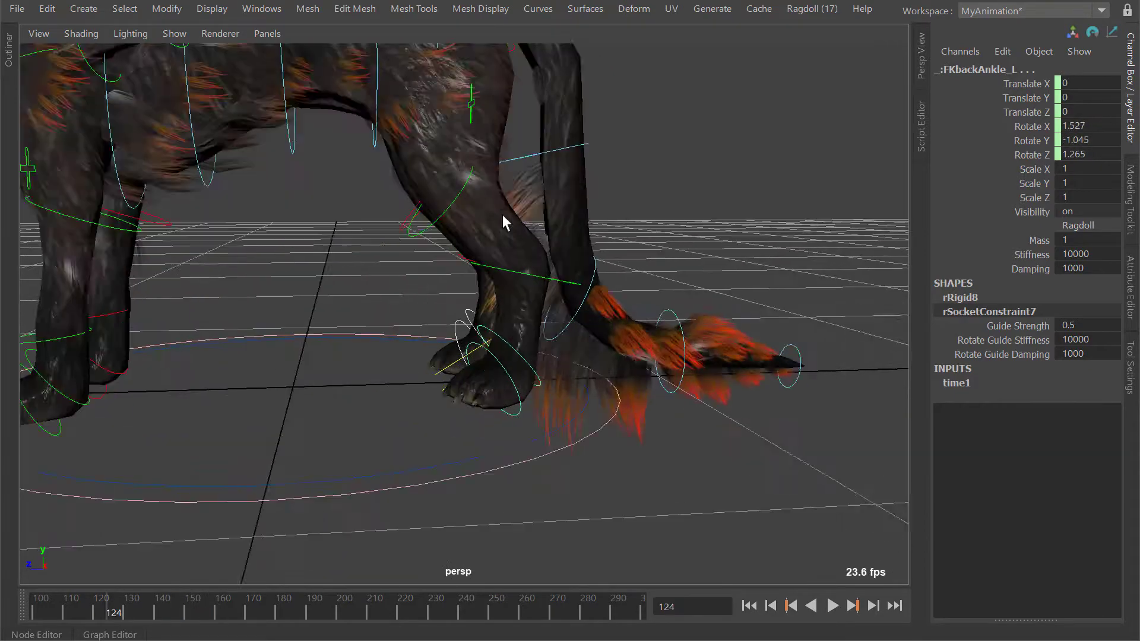
Replay the crouch with the view close on the hind feet, and return to frame 100.
key("alt+v")
key("alt+v")
left_click_drag(515, 245, 463, 245)
left_click_drag(464, 245, 531, 240, "alt")
key("alt+v")
key("alt+v")
key("alt+v")
key("alt+v")
key("shift+alt+v")
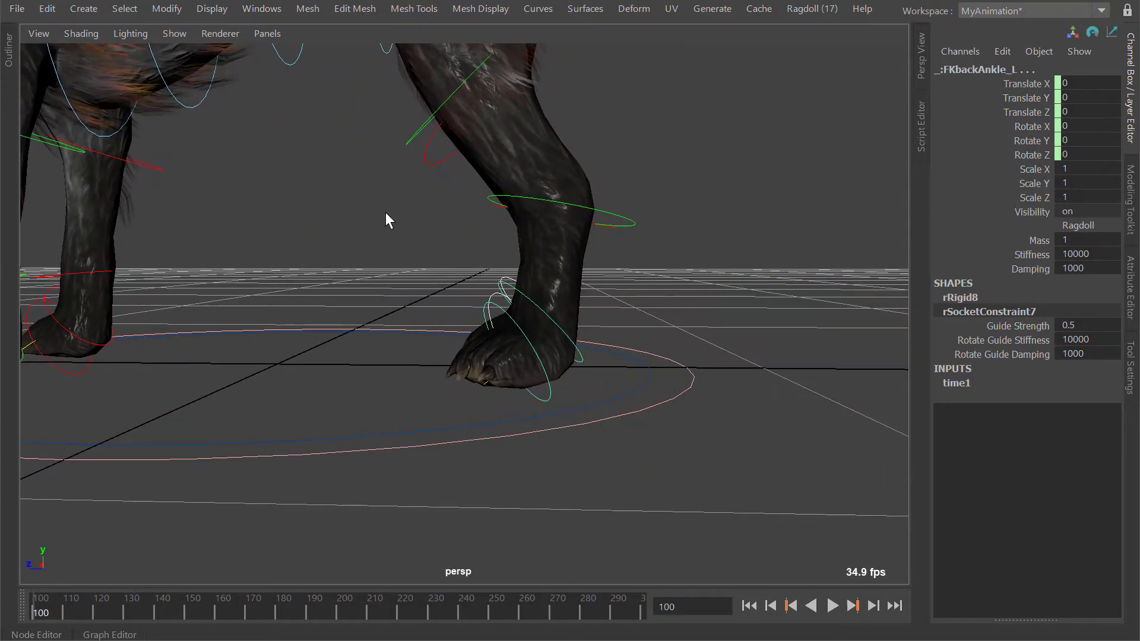
Set the guide strength of both back ankle controls to 0.25 and play back the crouch.
key("alt+v")
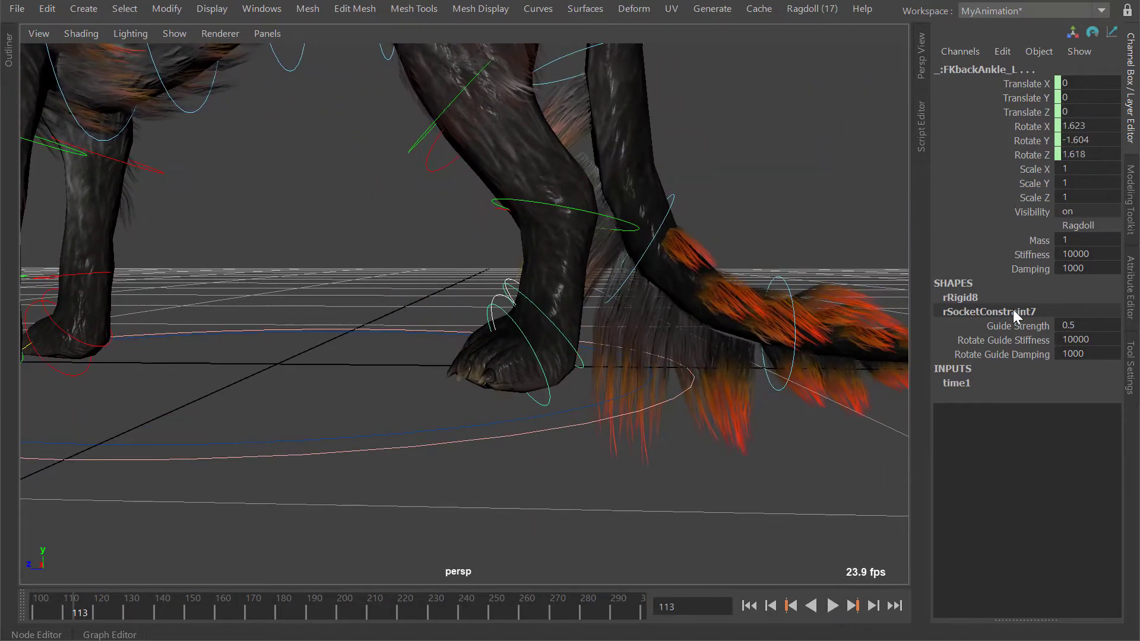
mouse_move(532, 276)
left_mouse_down("alt")
mouse_move(509, 265)
mouse_move(545, 275)
left_mouse_up("alt")
left_click(529, 272)
left_click(519, 275)
left_click(557, 284, "shift")
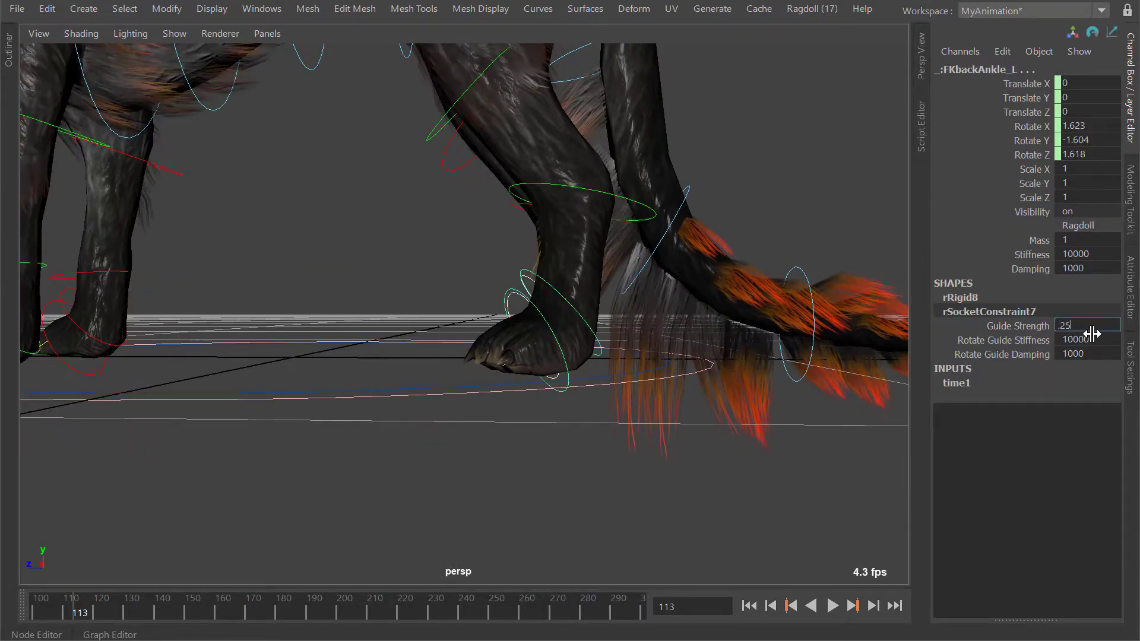
left_click_drag(497, 227, 514, 233, "alt")
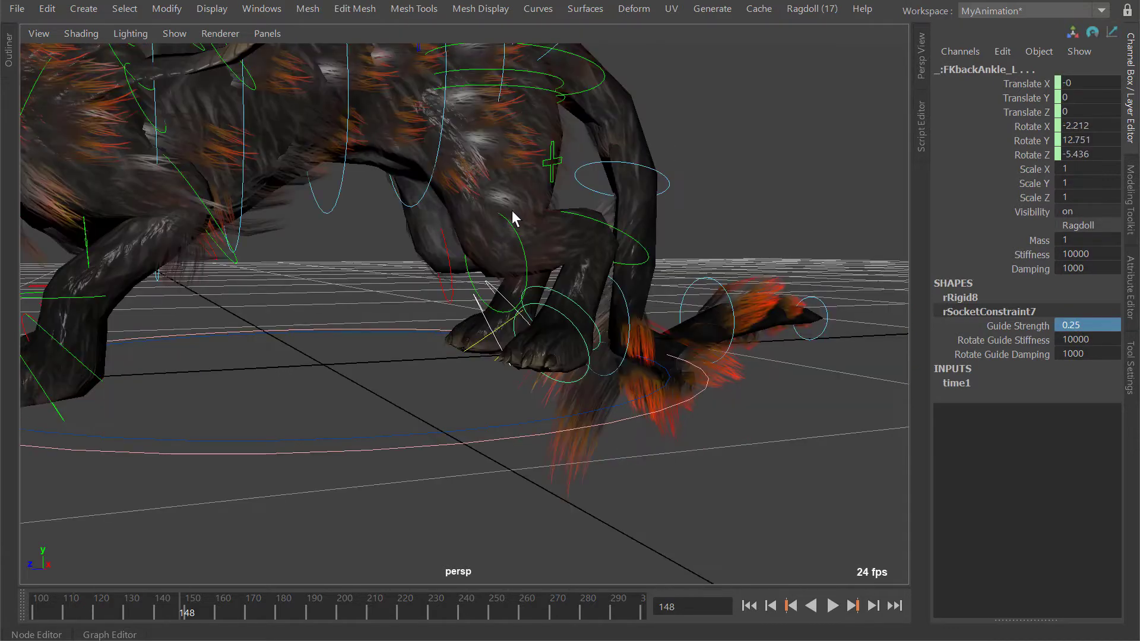
key("alt+v")
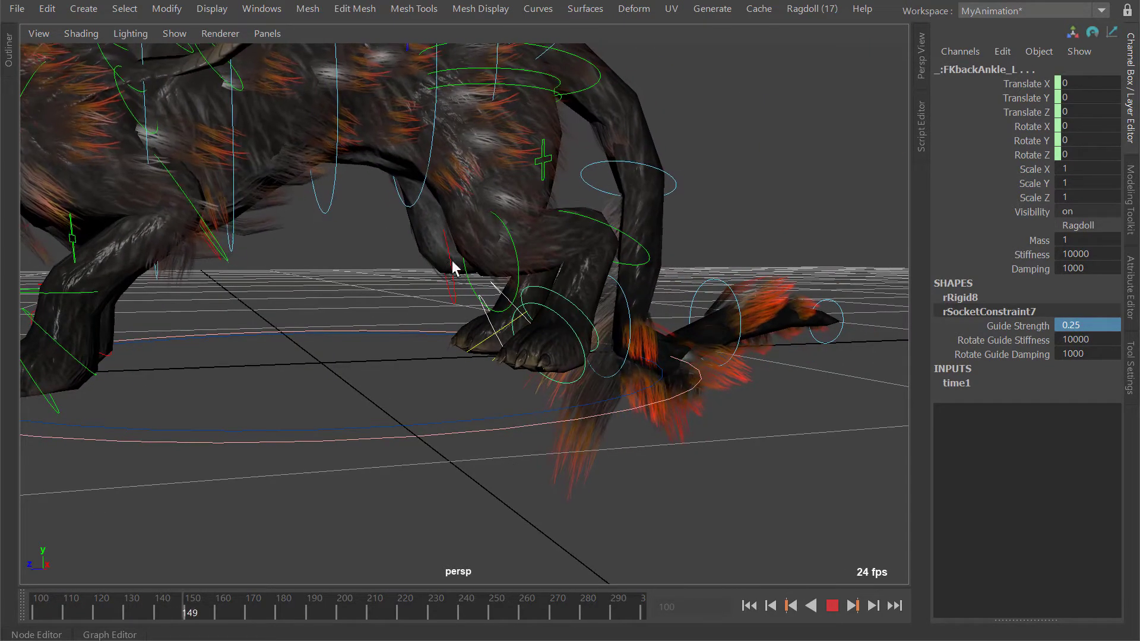
Return to frame 100, set the guide strength of both back ankle controls to 0, and play back the crouch.
left_click_drag(453, 264, 464, 251, "alt")
key("alt+v")
key("alt+shift+v")
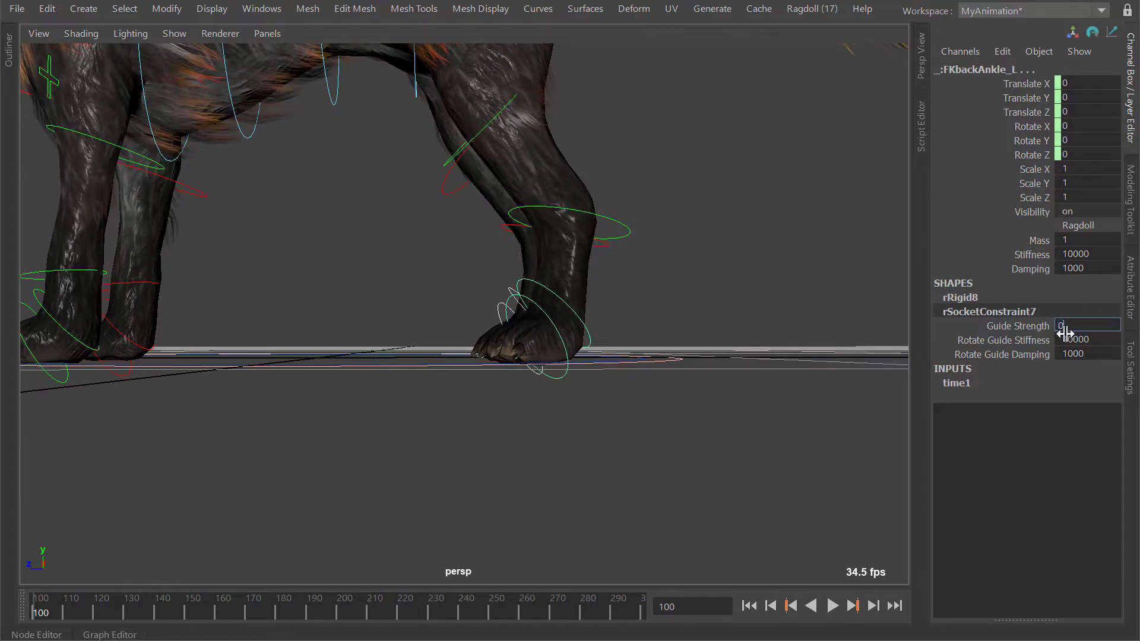
left_click_drag(497, 213, 532, 240, "alt")
key("alt+v")
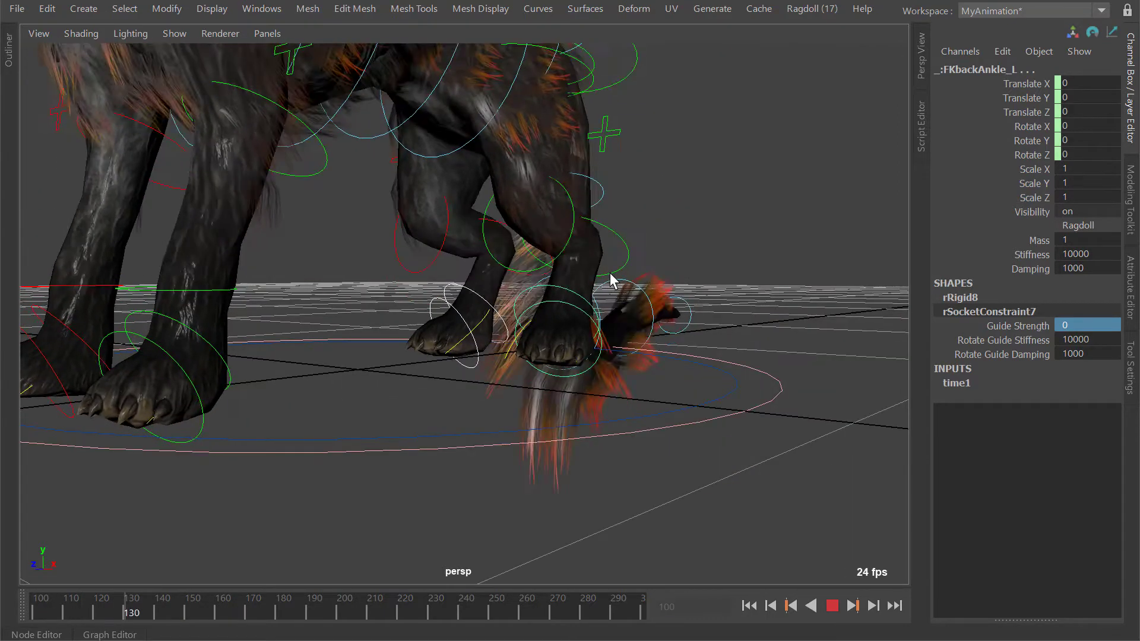
key("alt+v")
Replay the simulation from frame 100 several times to examine how the hind feet bend at the ankles.
key("alt+shift+v")
key("alt+v")
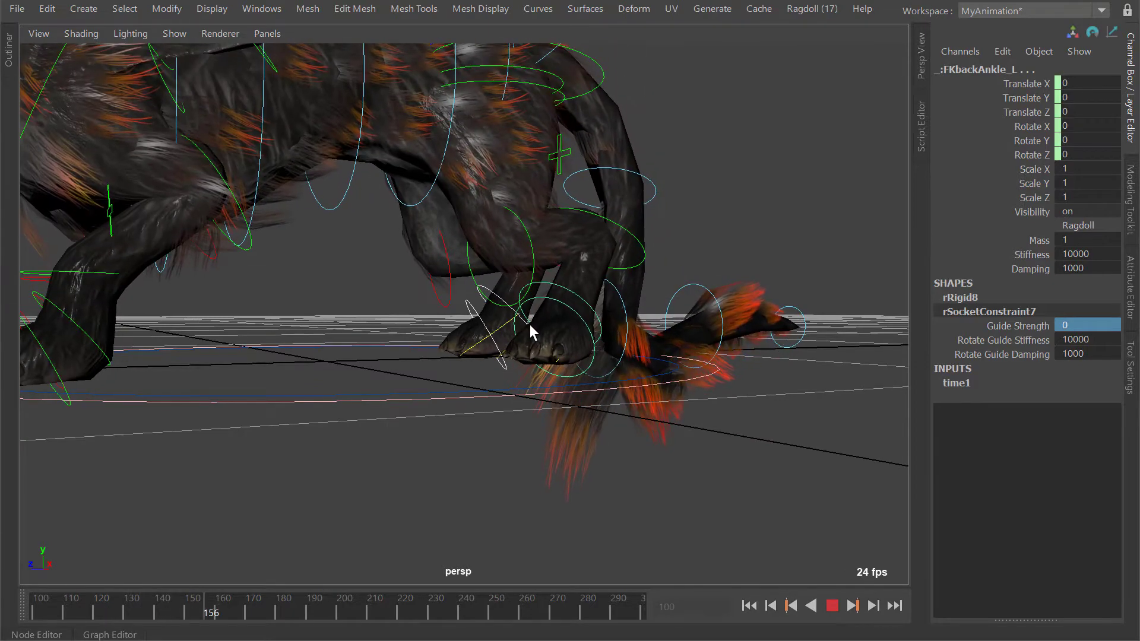
key("alt+v")
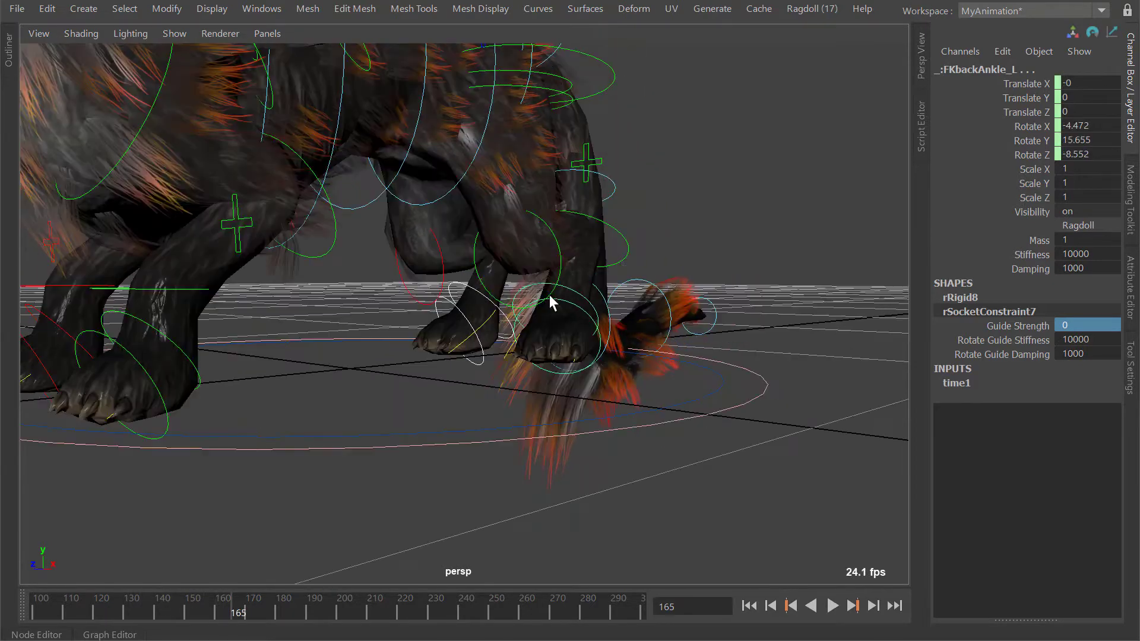
key("alt+v")
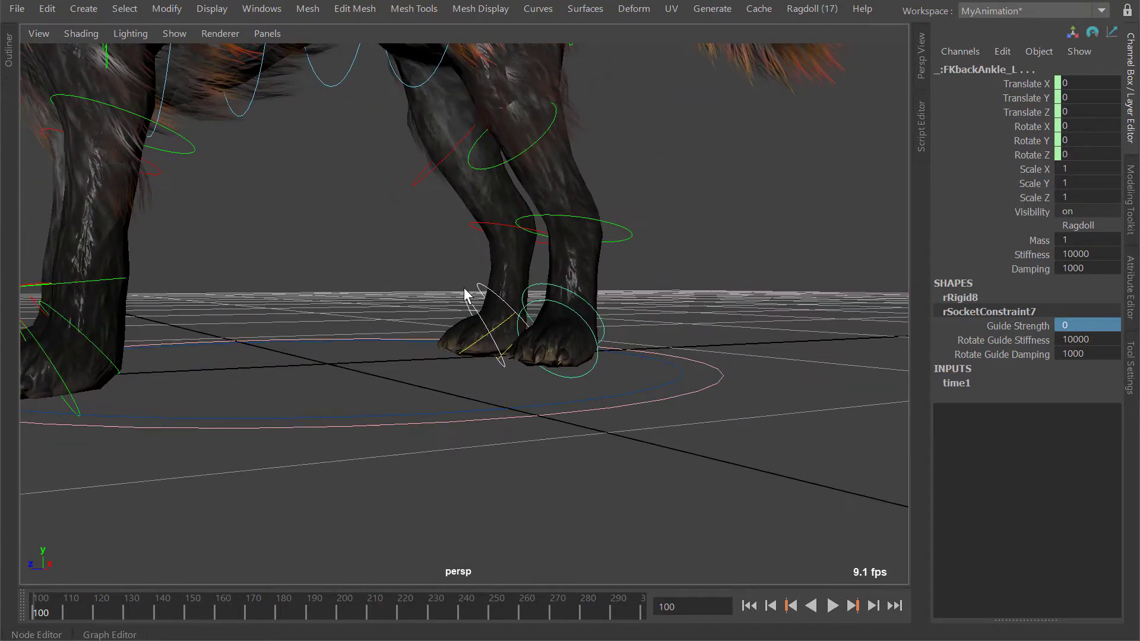
key("alt+v")
left_click_drag(515, 266, 471, 193, "alt")
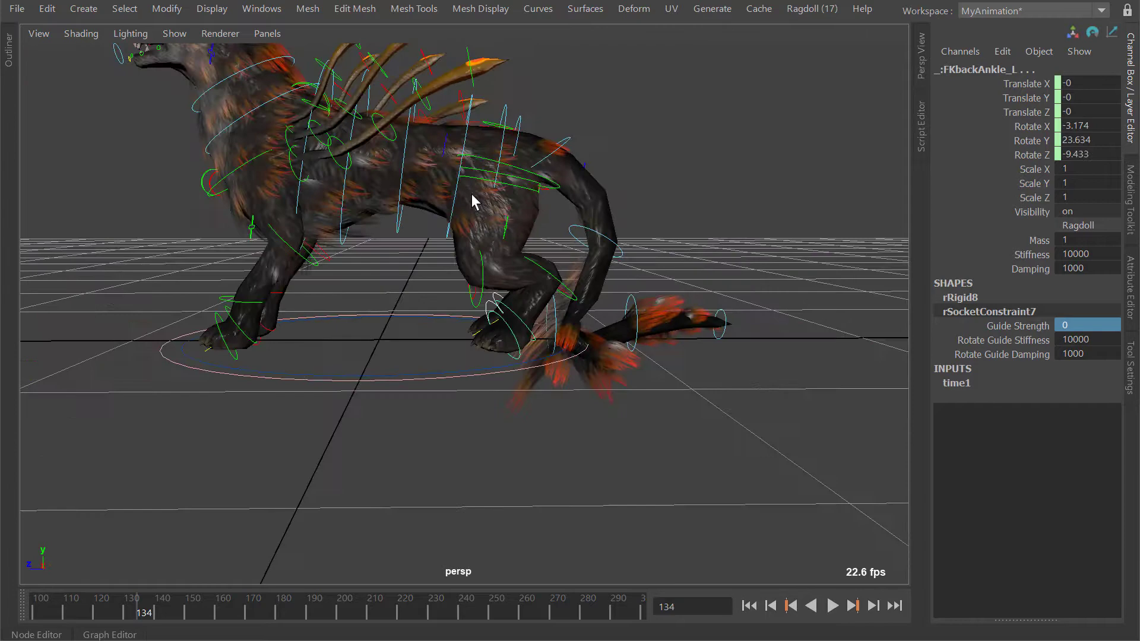
key("alt+v")
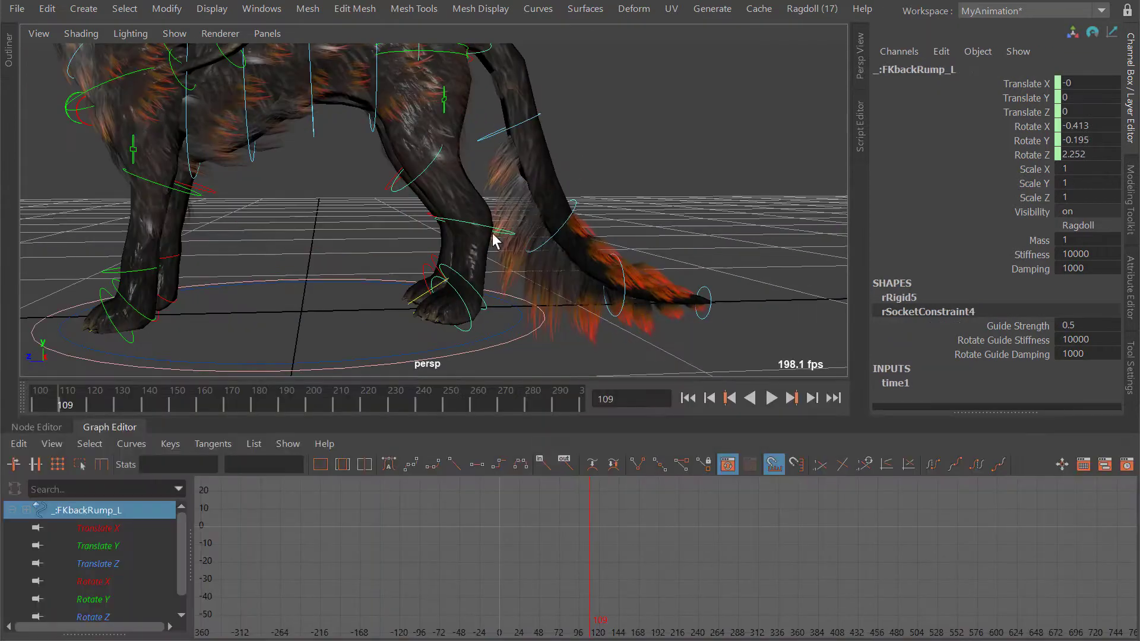
Play the crouch past frame 160 and inspect the hind legs up close.
key("alt+v")
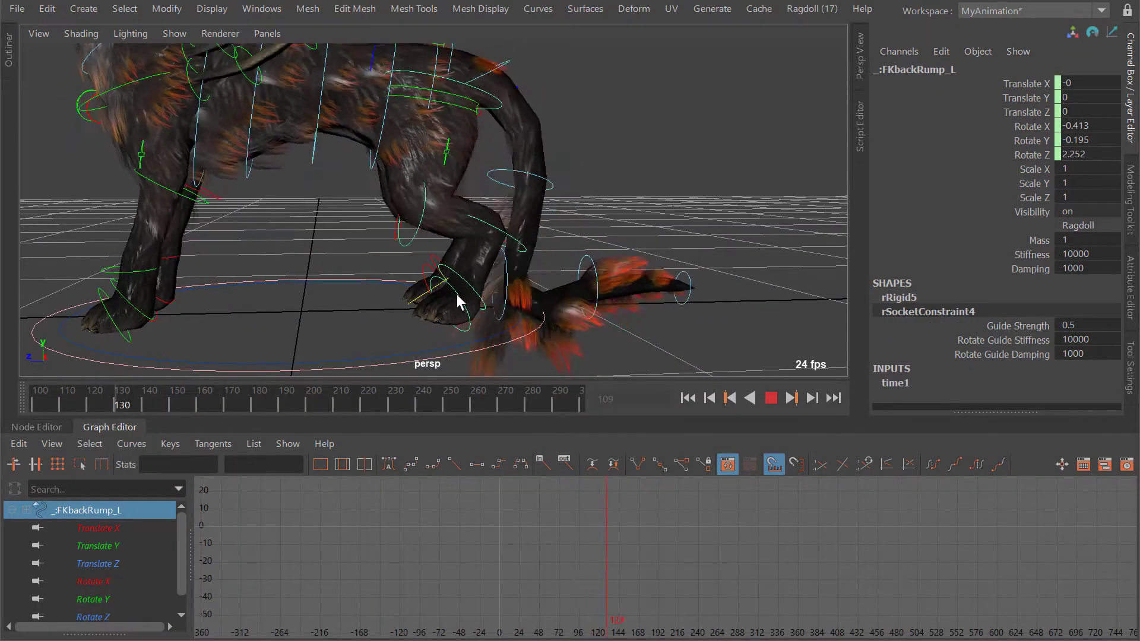
right_click_drag(457, 303, 467, 340, "alt")
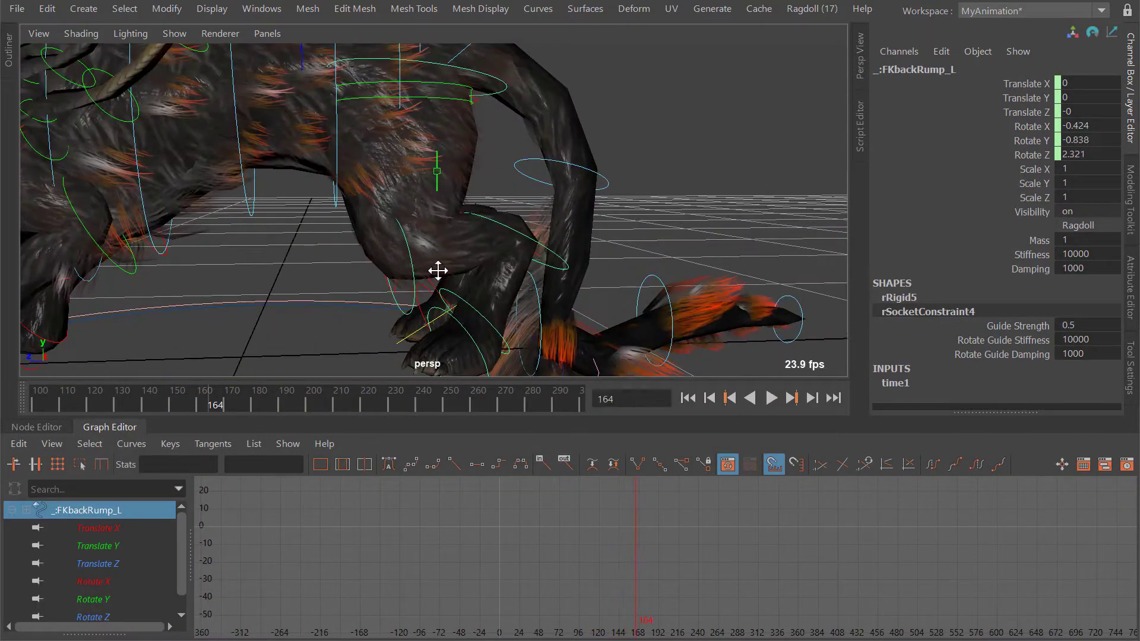
middle_click_drag(438, 271, 446, 209, "alt")
key("alt+v")
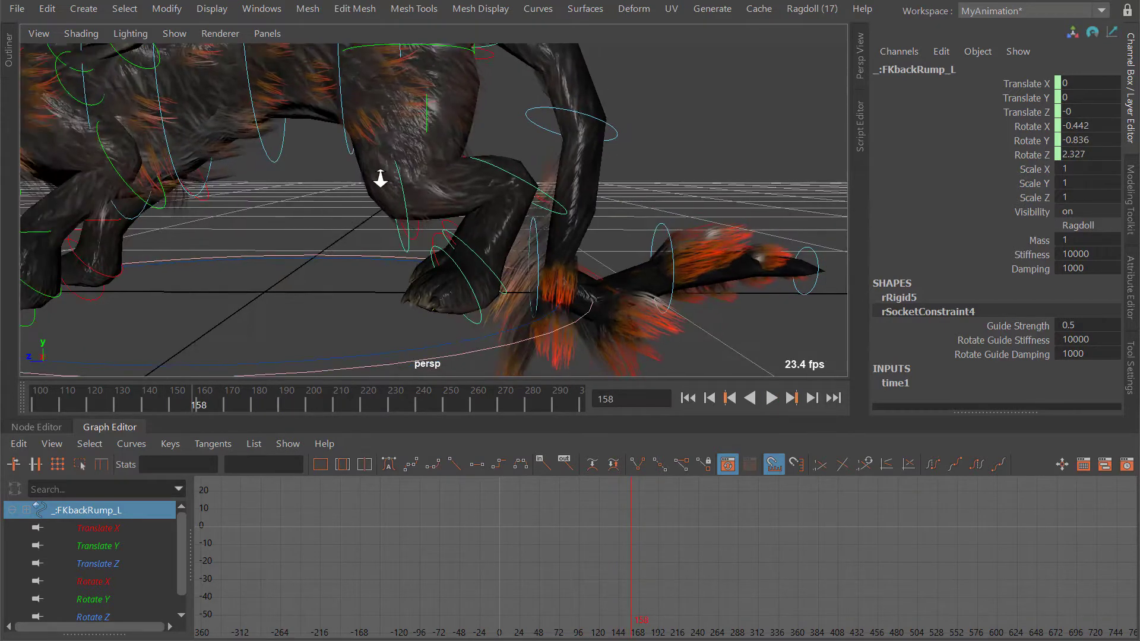
Select both back rump controls at frame 158.
right_click_drag(380, 179, 389, 226, "alt")
left_click_drag(471, 136, 395, 169, "alt")
left_click(526, 118, "shift")
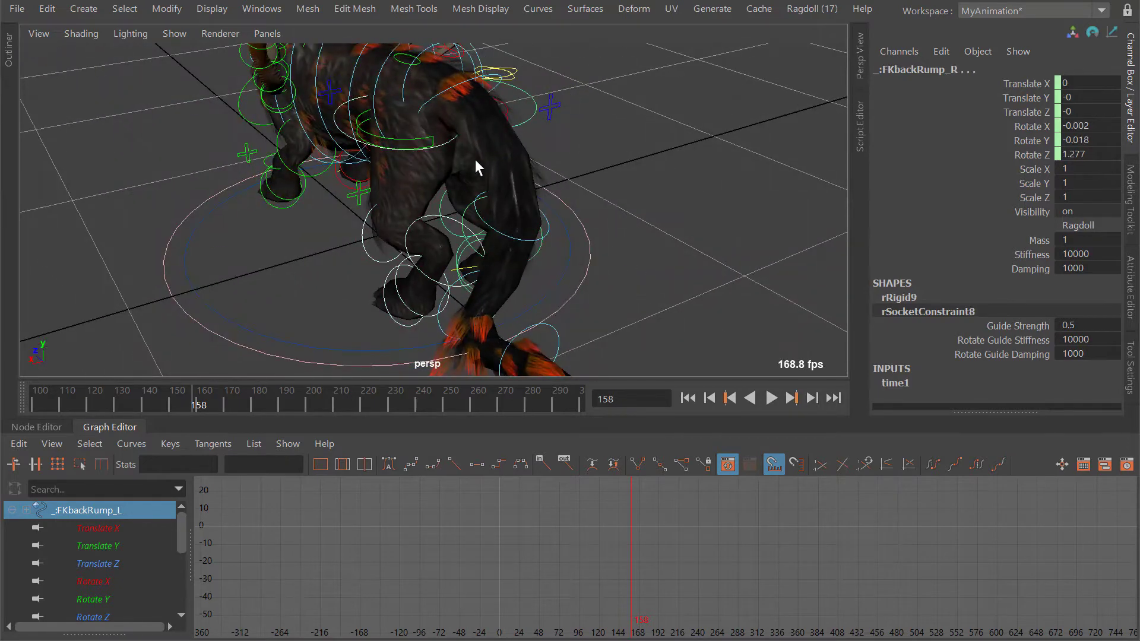
left_click(506, 147)
left_click_drag(475, 159, 525, 105, "alt")
left_click(461, 147)
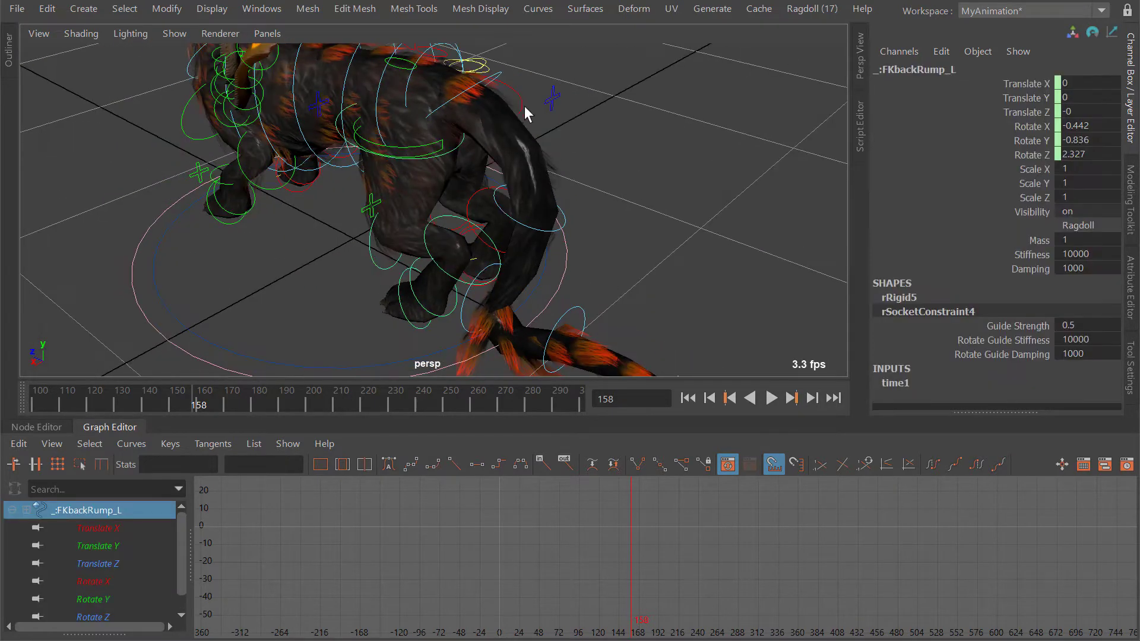
left_click(526, 113, "shift")
left_click_drag(415, 169, 482, 163, "alt")
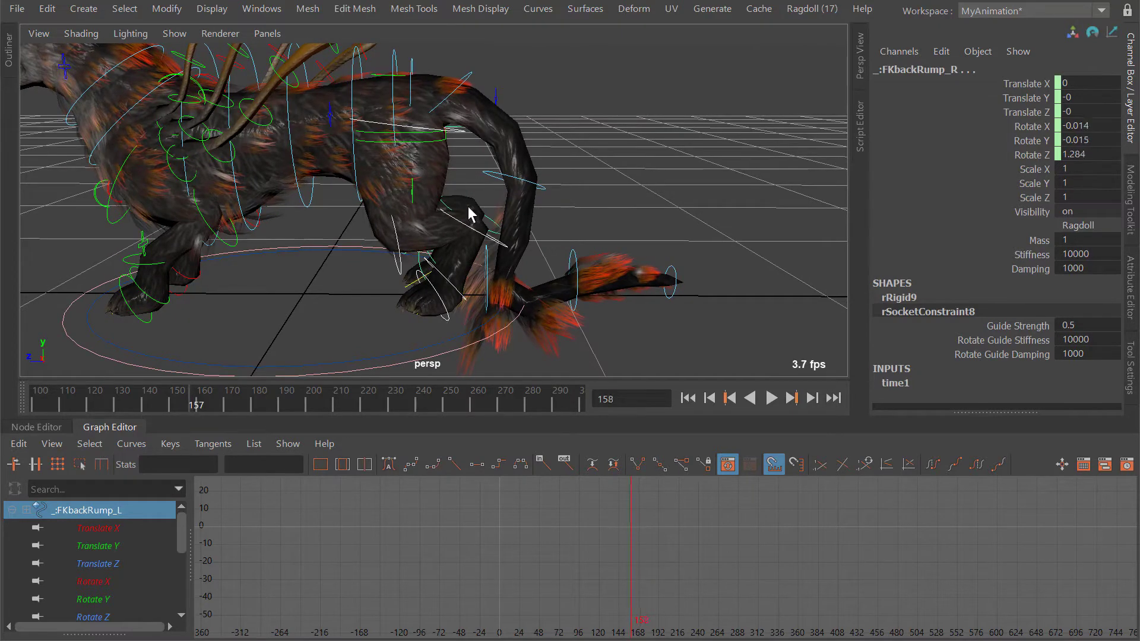
Swing both back rump controls to about -55 on Z at frame 160 and key their Rotate X, Y and Z channels.
left_click_drag(1004, 126, 1010, 154)
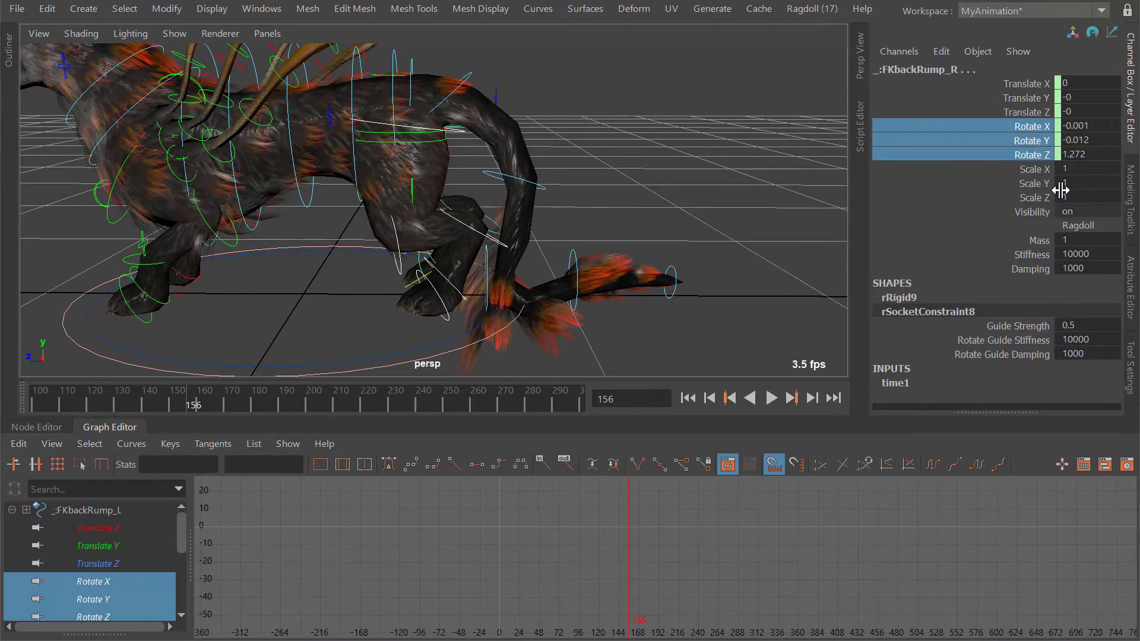
left_click_drag(339, 222, 553, 189, "alt")
key("alt+period")
key("alt+period")
key("e")
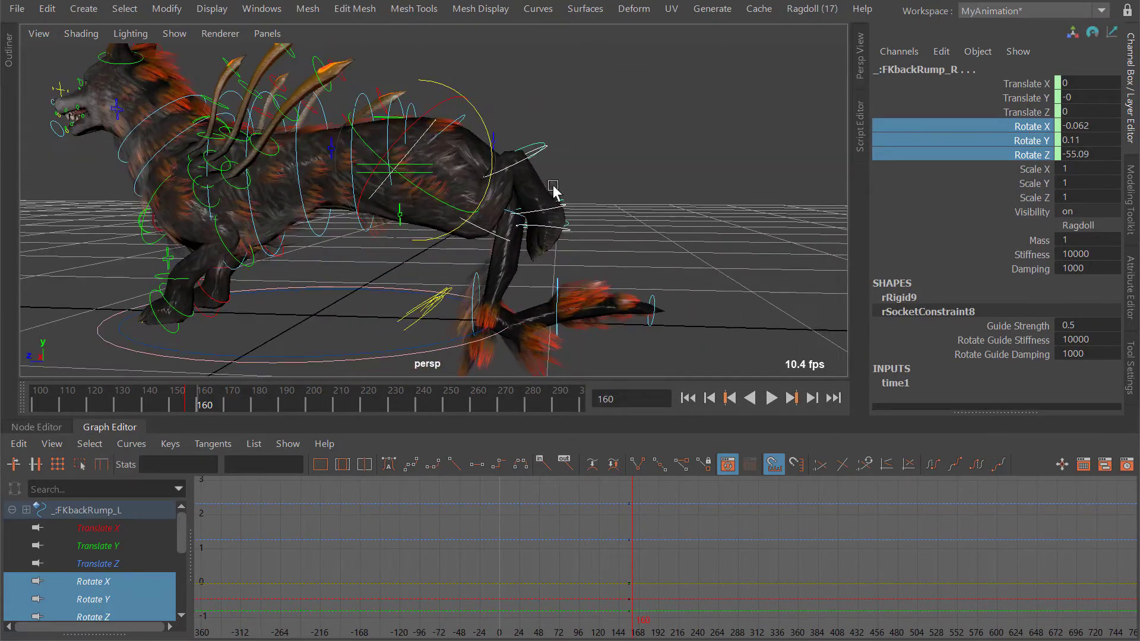
right_click(1004, 140)
left_click(1060, 177)
left_click_drag(576, 239, 560, 239, "alt")
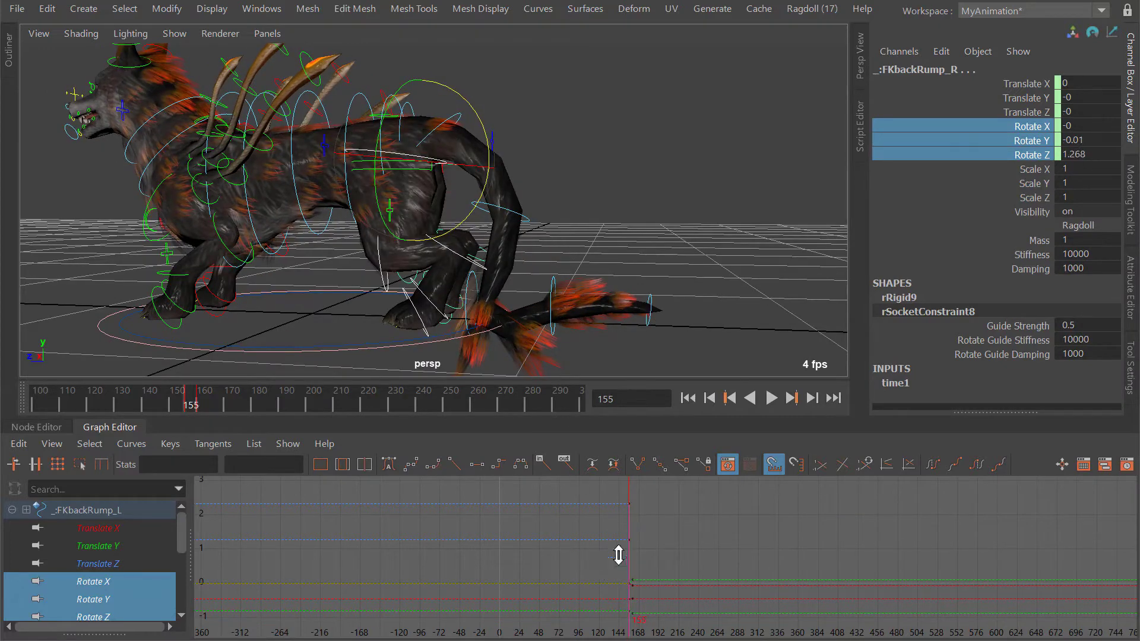
Examine the back rump rotation curves around frames 149 to 167 and advance the simulation to frame 164.
right_click_drag(619, 555, 649, 561, "alt")
middle_click_drag(657, 547, 659, 557, "alt")
right_click_drag(659, 557, 627, 499, "alt")
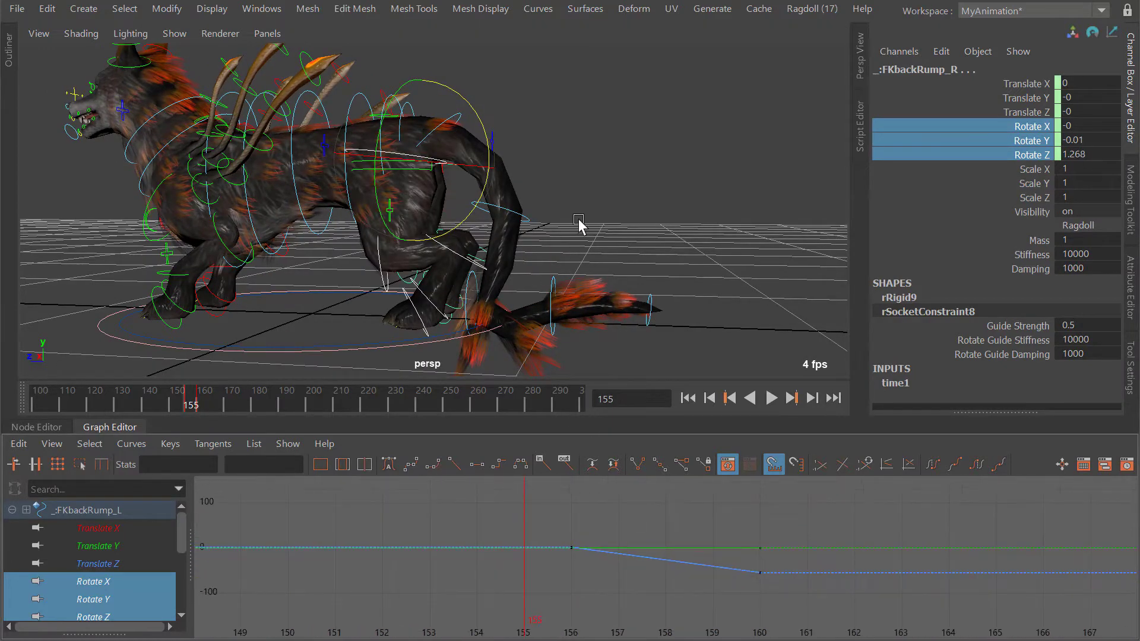
left_click_drag(541, 240, 544, 236, "alt")
key("alt+period")
key("alt+period")
key("alt+period")
key("alt+period")
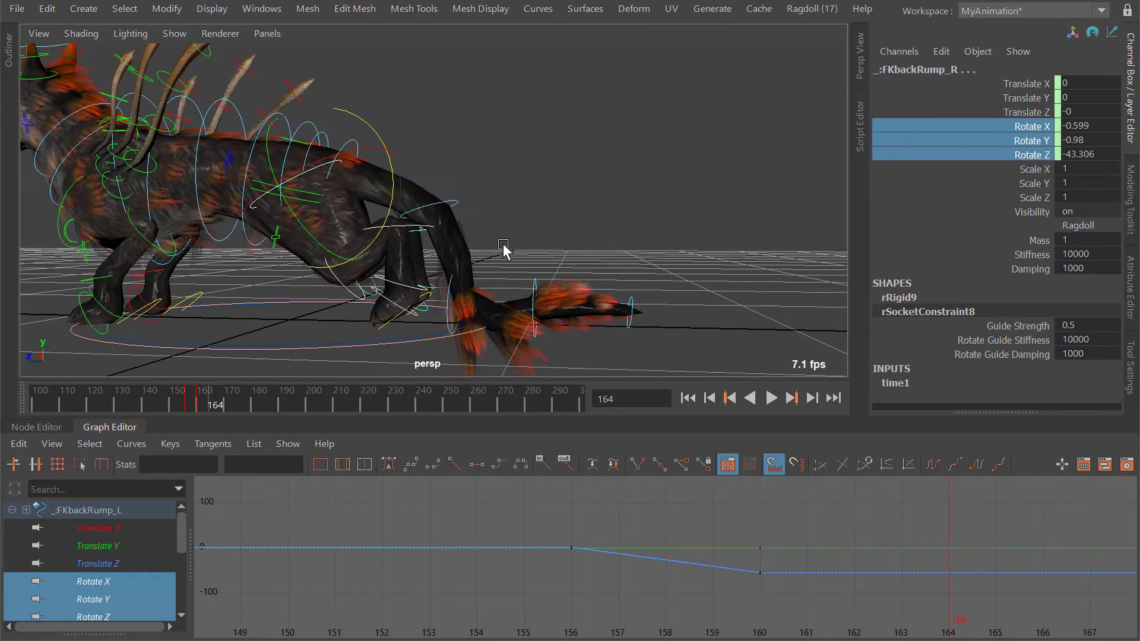
left_click_drag(562, 225, 532, 244)
Replay the push-off around frame 156 several times from the side to check how the rump rotation drives the hindquarters.
key("alt+v")
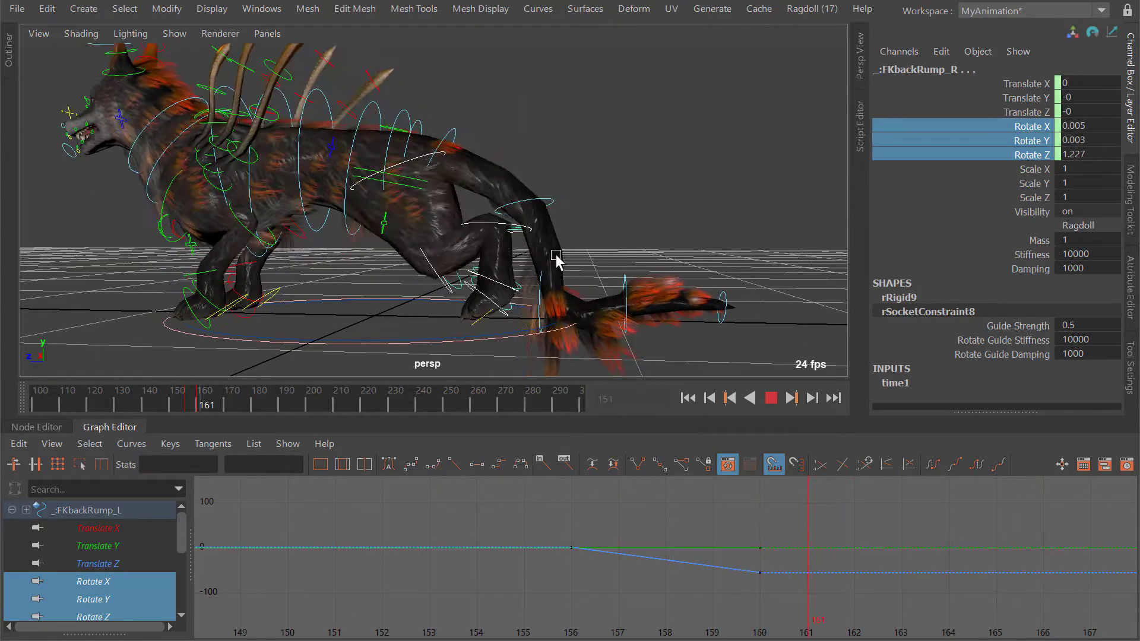
left_click_drag(628, 255, 451, 238)
left_click_drag(451, 237, 368, 245, "alt")
key("alt+v")
left_click_drag(368, 245, 490, 276, "alt")
key("alt+v")
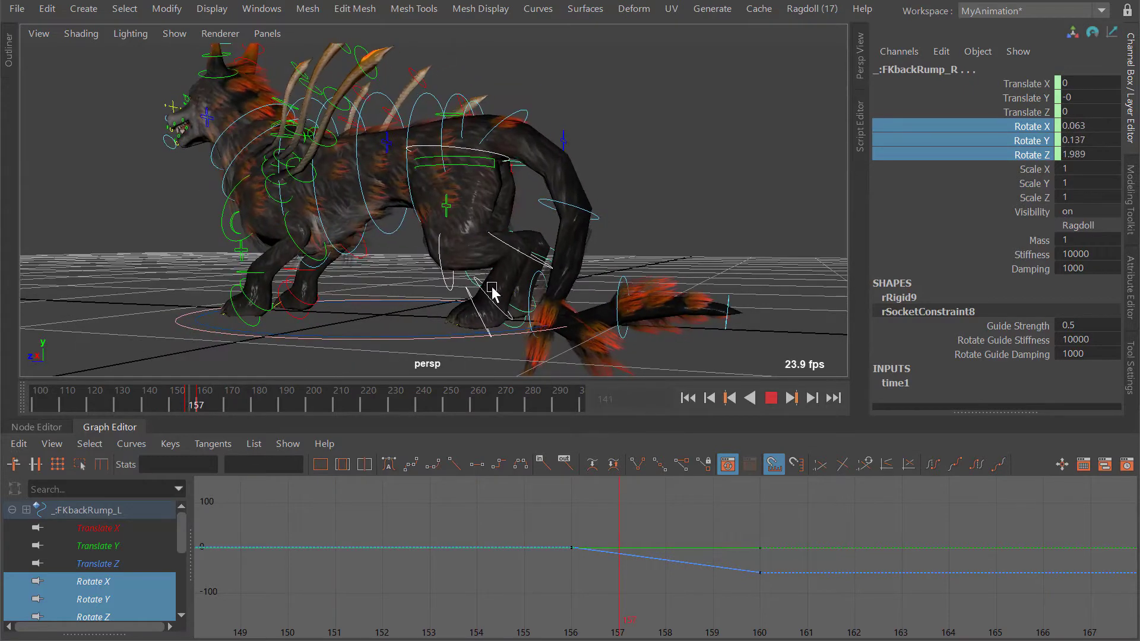
key("alt+v")
left_click_drag(622, 252, 475, 240)
left_click_drag(475, 241, 435, 235, "alt")
key("alt+v")
scroll(434, 234, "down", 3)
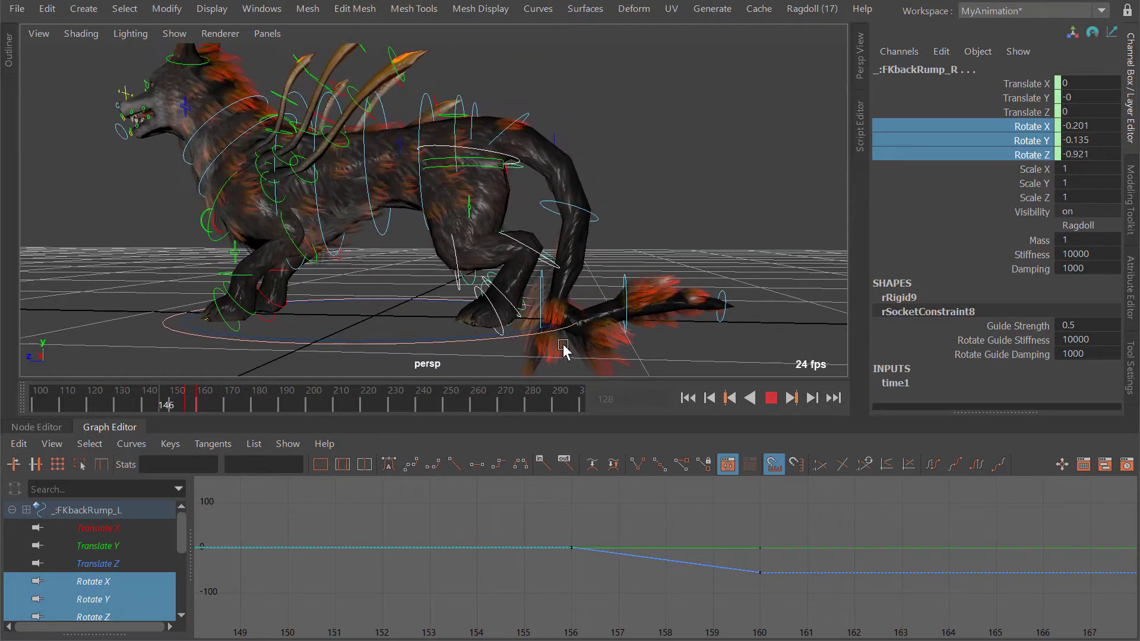
key("alt+v")
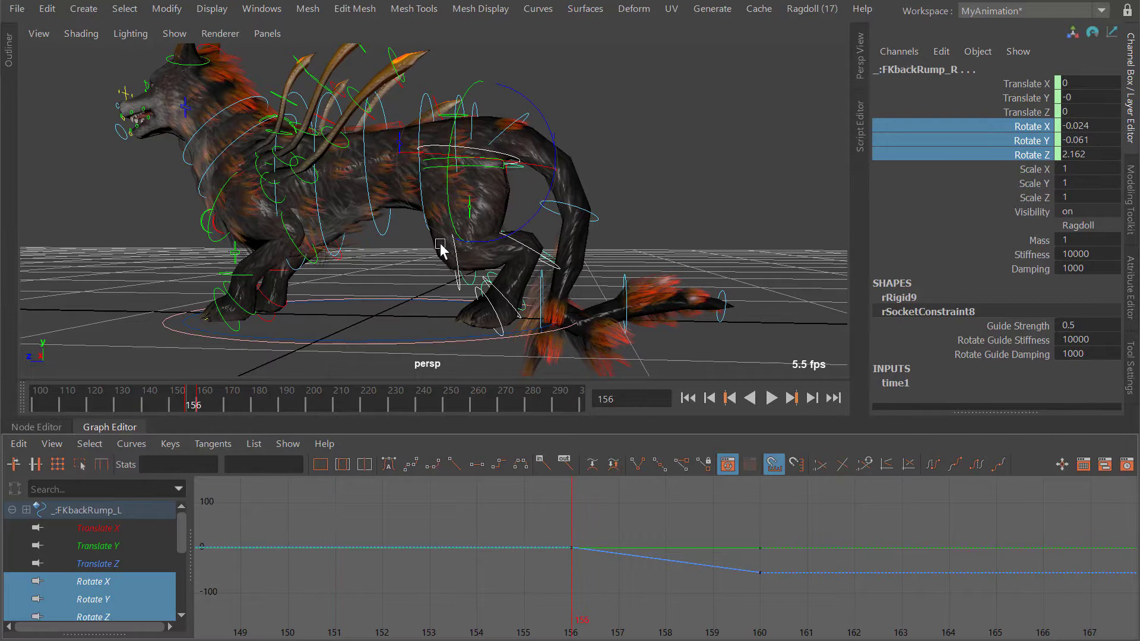
Select both back hip controls at frame 156 and key their Rotate X, Y and Z channels.
scroll(457, 239, "up", 2)
left_click(456, 263)
scroll(430, 270, "up", 2)
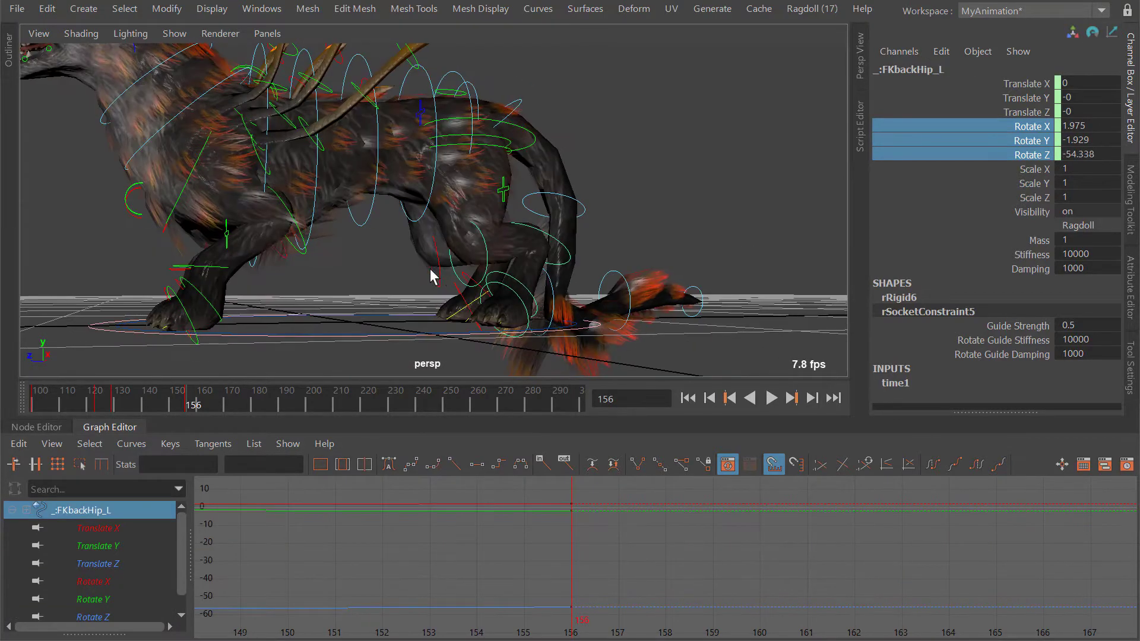
left_click_drag(443, 276, 423, 277, "shift")
mouse_move(434, 261)
left_mouse_down("alt")
mouse_move(497, 269)
mouse_move(433, 244)
left_mouse_up("alt")
scroll(433, 244, "down", 2)
key("e")
scroll(515, 234, "up", 2)
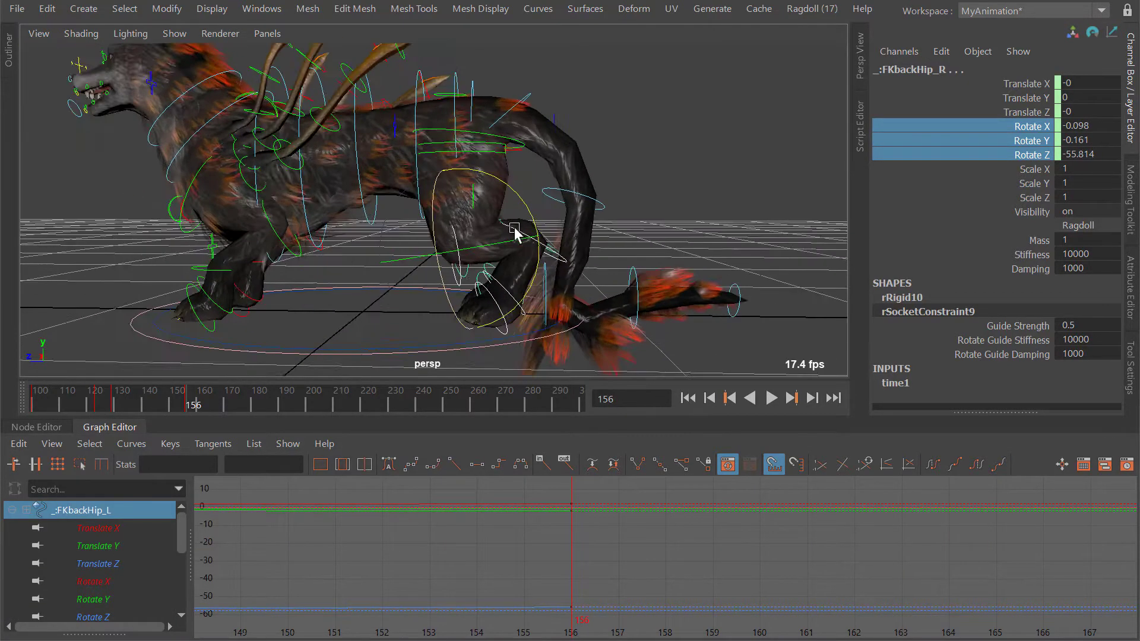
left_click_drag(537, 252, 564, 245, "alt")
right_click(1017, 146)
left_click(1049, 177)
middle_click_drag(652, 192, 627, 182, "alt")
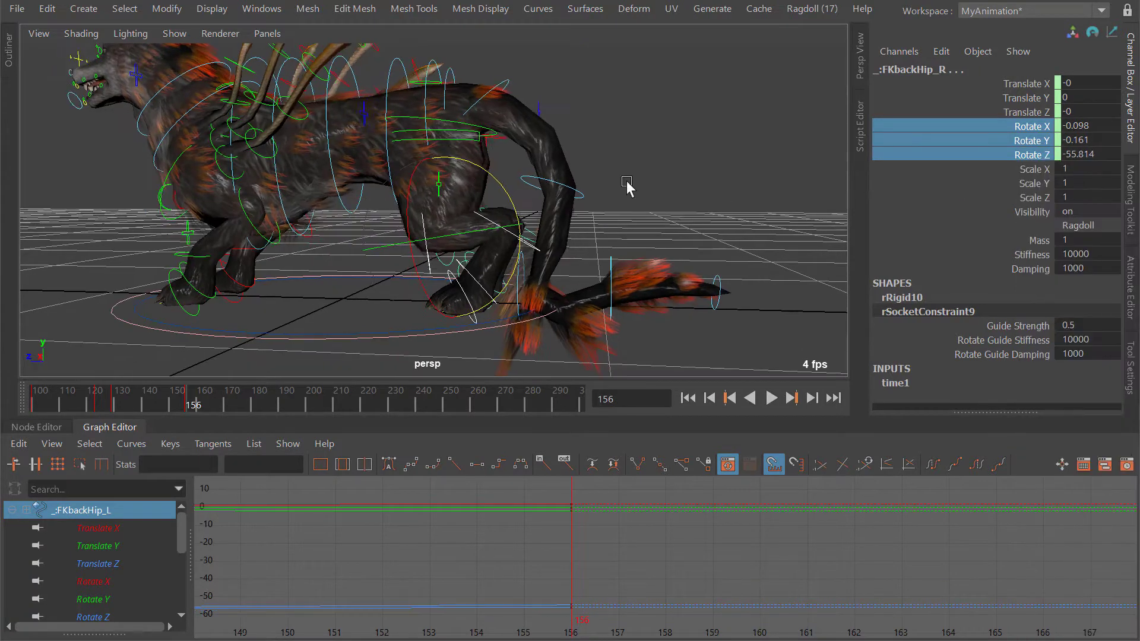
Swing both back hip controls to about 26 on Z at frame 167 and key their Rotate X, Y and Z channels.
key("alt+period")
key("alt+period")
key("alt+period")
key("alt+period")
key("alt+period")
key("alt+period")
key("alt+period")
key("alt+period")
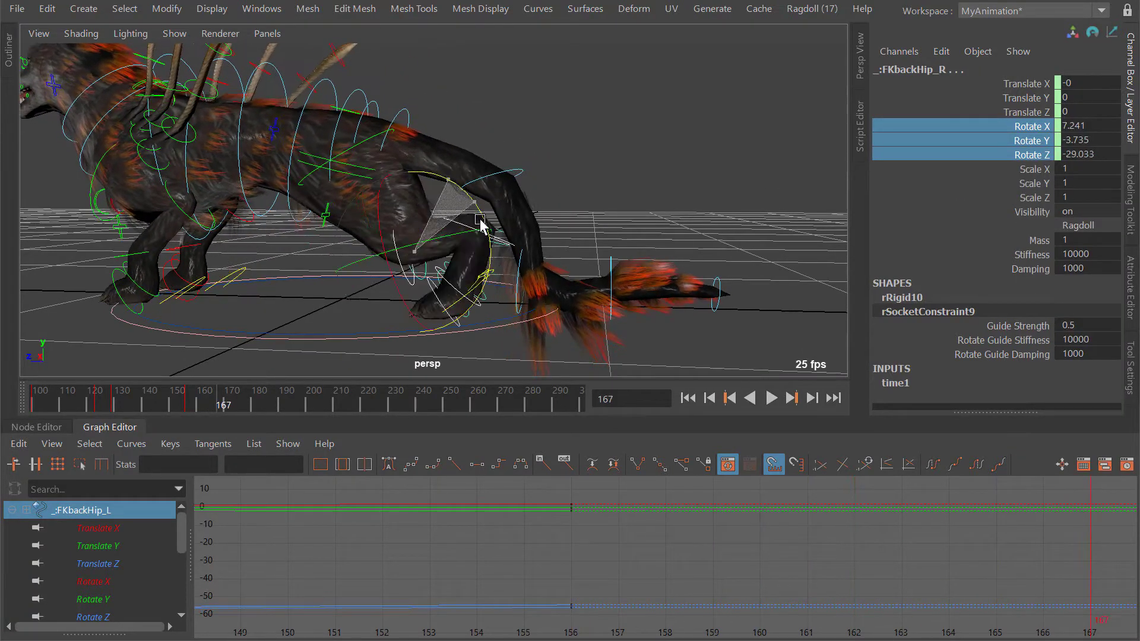
left_click_drag(480, 222, 507, 278)
right_click(1013, 152)
left_click(1040, 184)
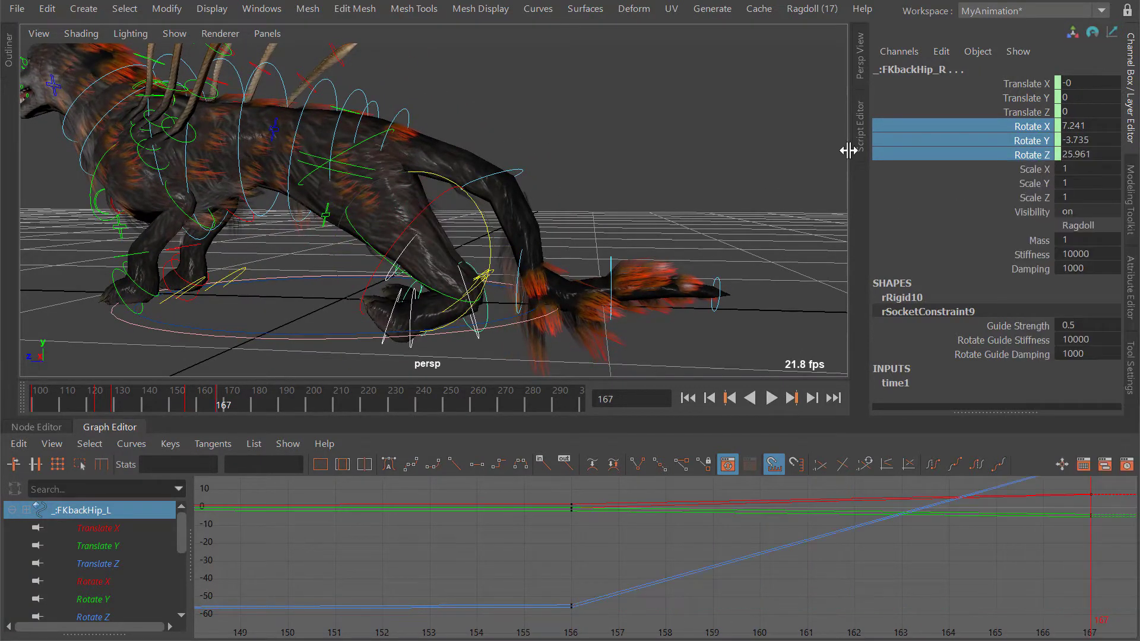
Add the back rump controls to the selection and move the hip keys at frame 167 to frame 160.
key("alt+v")
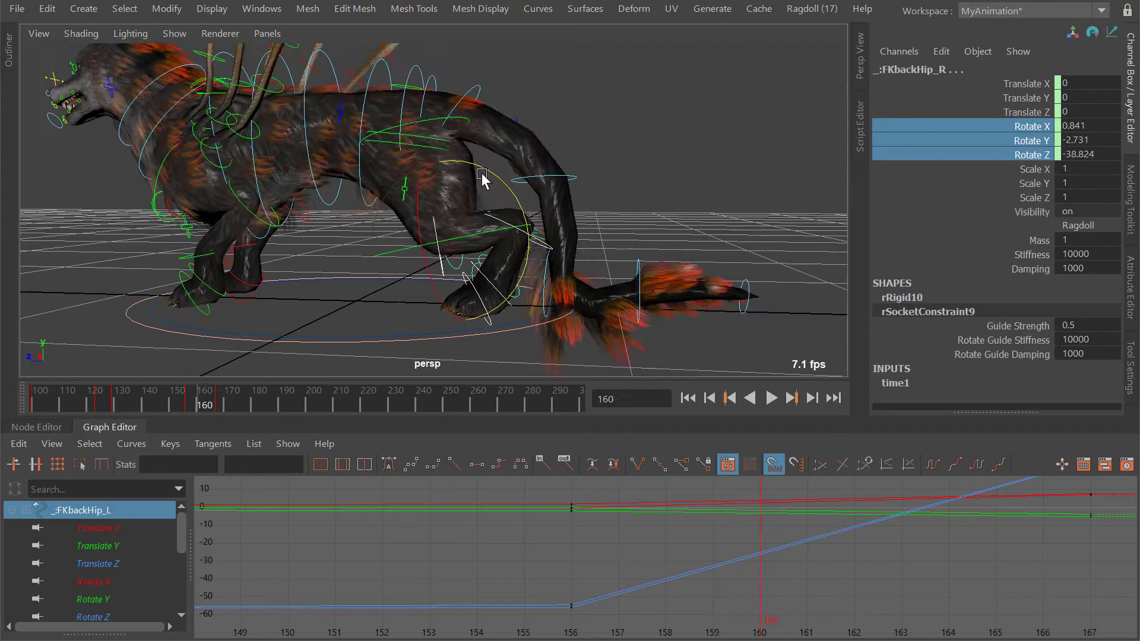
scroll(798, 589, "down", 3)
scroll(509, 125, "up", 3)
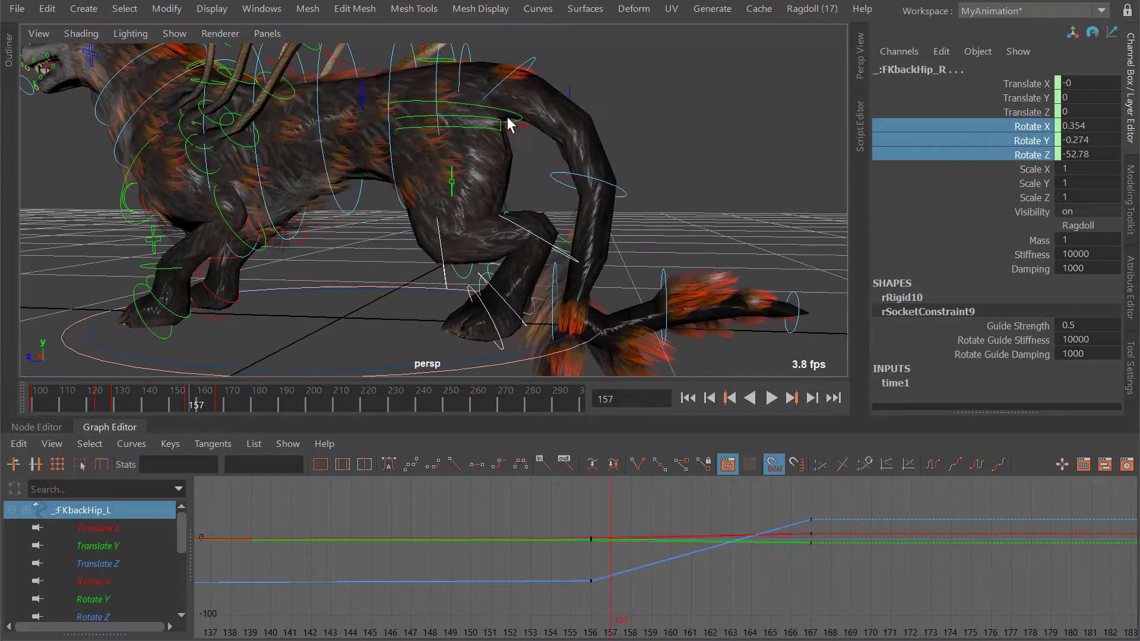
left_click(473, 104, "shift")
left_click_drag(553, 119, 460, 142, "alt")
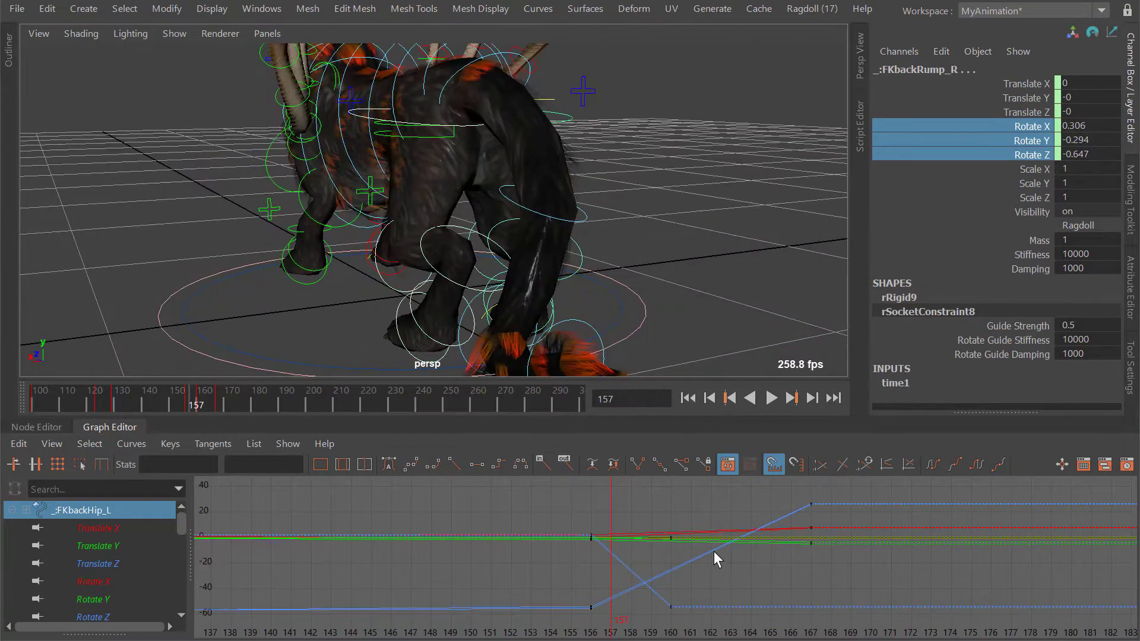
middle_click_drag(797, 556, 755, 557, "alt")
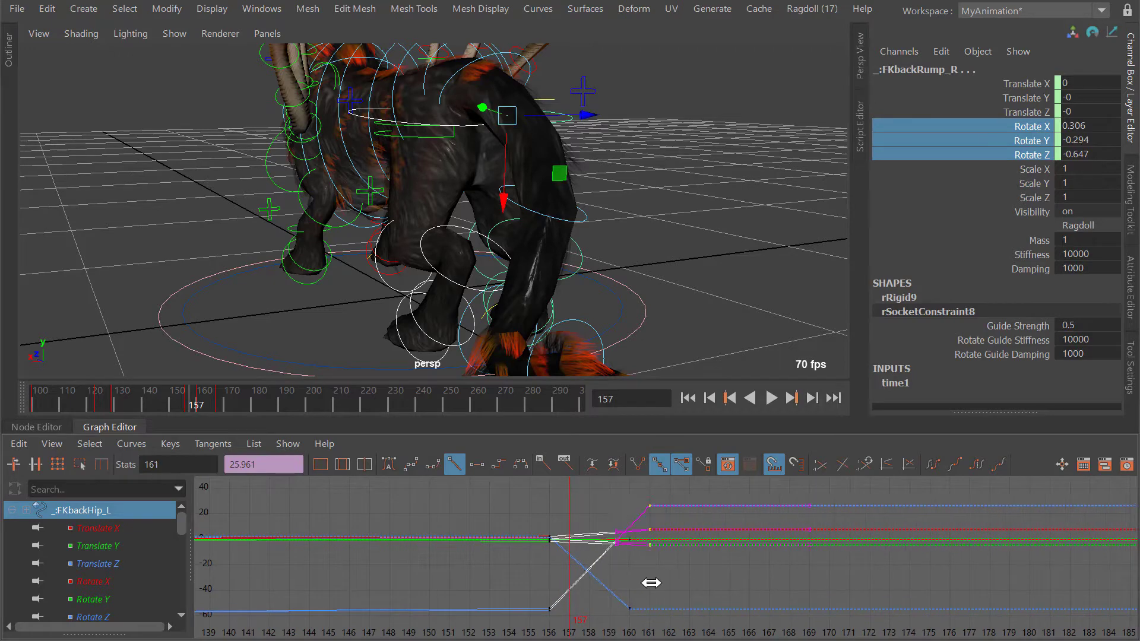
Replay the push-off from the side to check the faster hip extension.
key("alt+comma")
key("alt+comma")
key("alt+comma")
left_click_drag(532, 220, 565, 198, "alt")
scroll(565, 199, "down", 3)
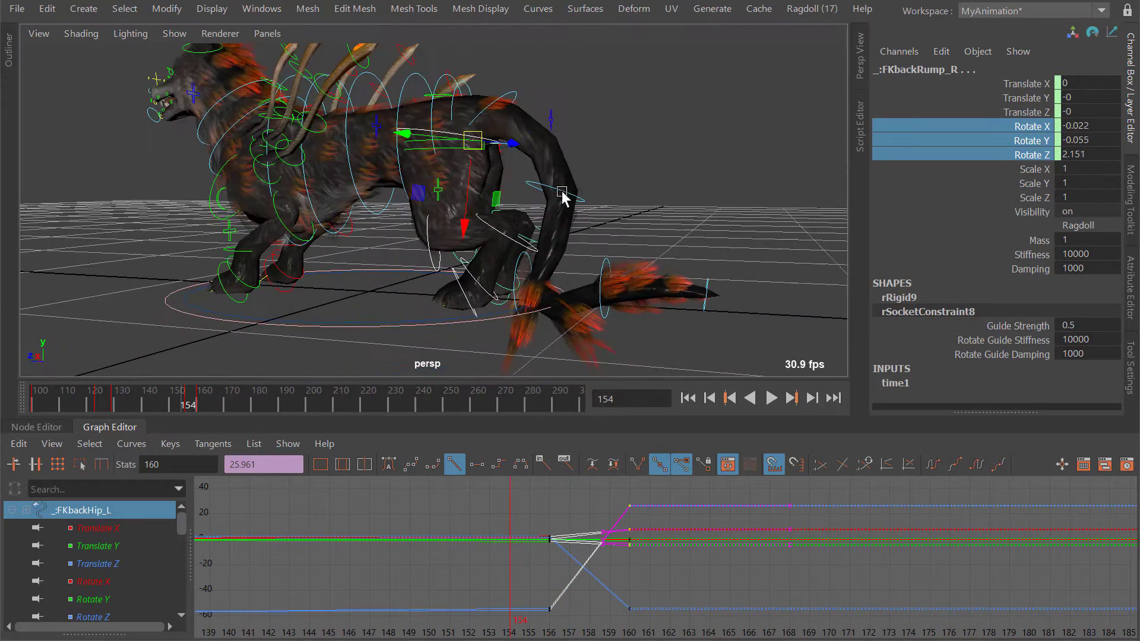
key("alt+v")
key("alt+v")
key("alt+v")
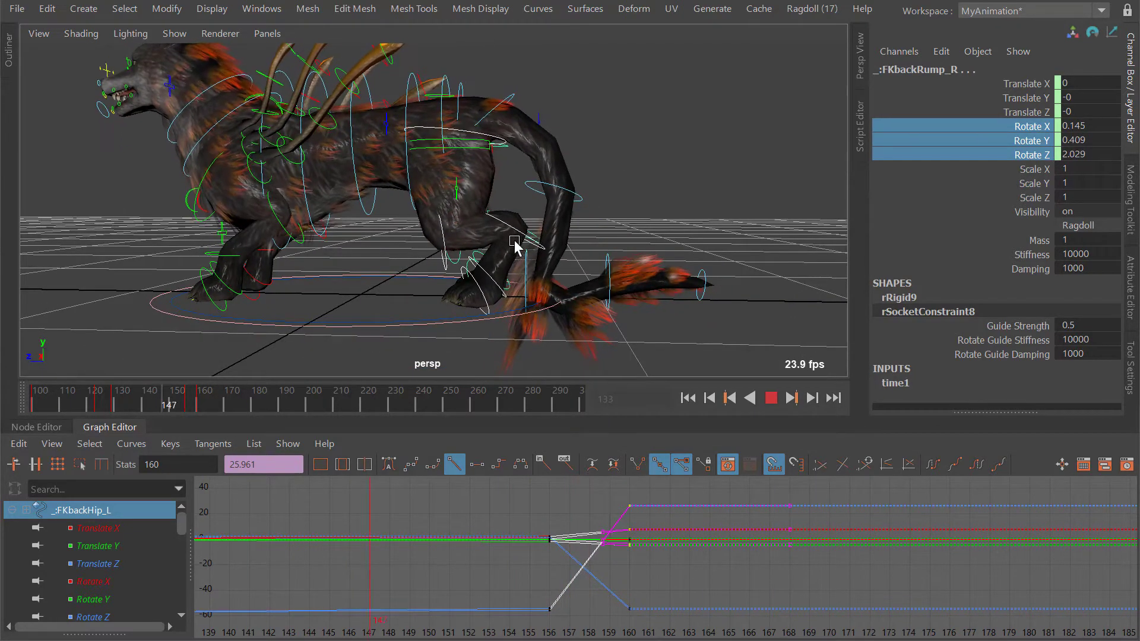
key("alt+v")
key("alt+v")
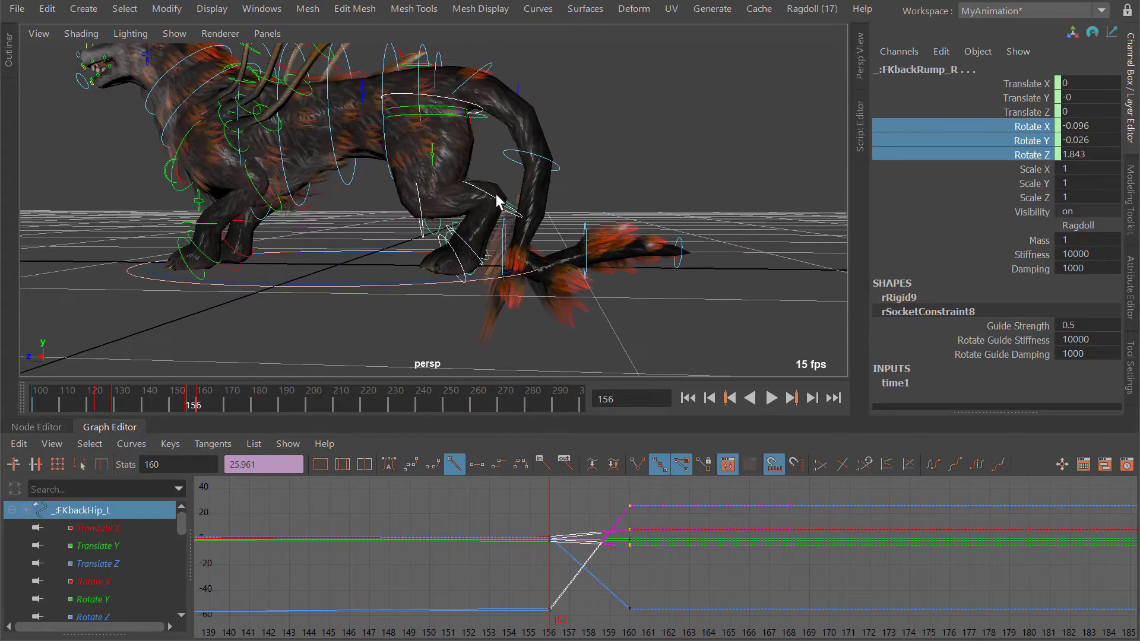
Select both back knee controls at frame 156 and key their Rotate X, Y and Z channels.
left_click(497, 196)
right_click_drag(505, 205, 615, 274, "alt")
left_click(516, 193)
left_click_drag(517, 195, 543, 204, "alt")
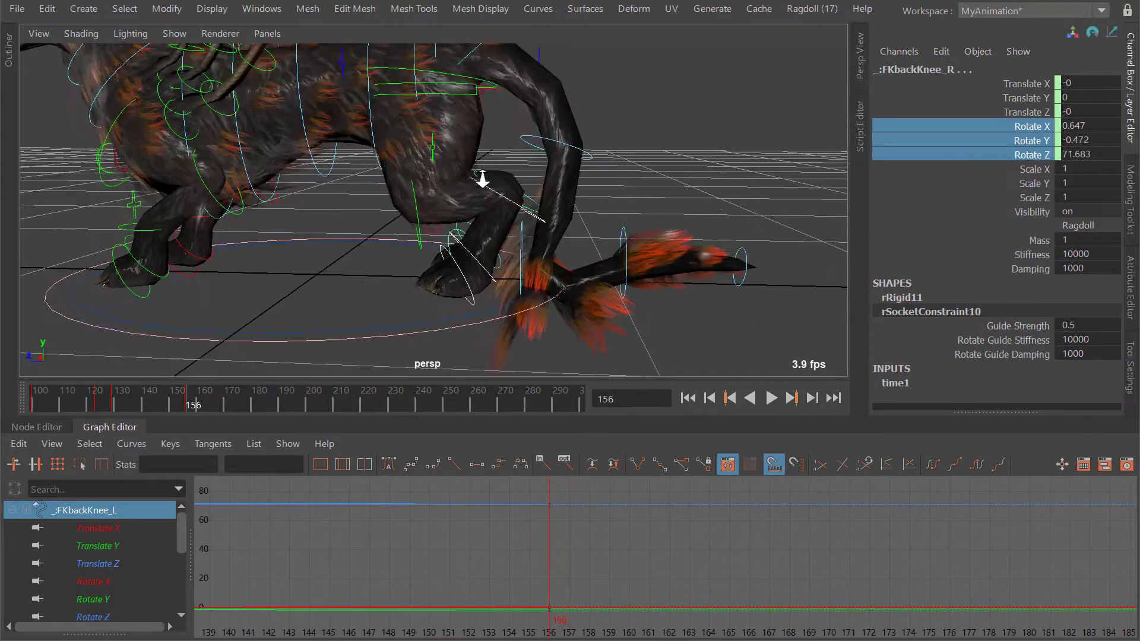
right_click_drag(482, 178, 491, 140, "alt")
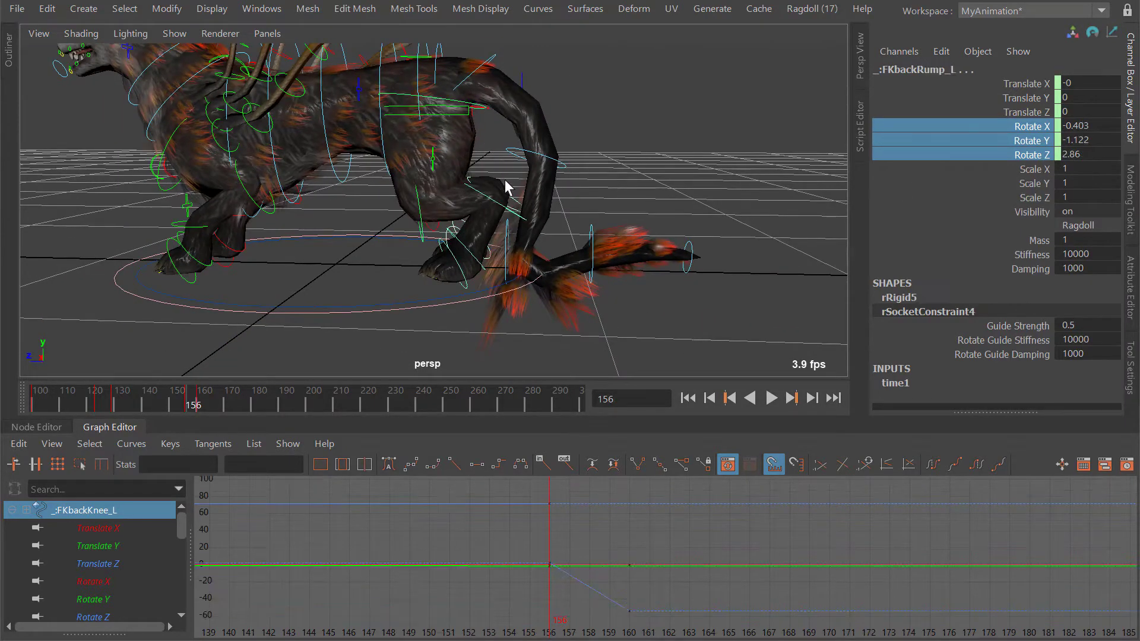
left_click_drag(505, 181, 510, 175, "alt")
Rotate both back knee controls to about -23 on Z at frame 160 and key their Rotate X, Y and Z channels.
left_click_drag(555, 552, 628, 574)
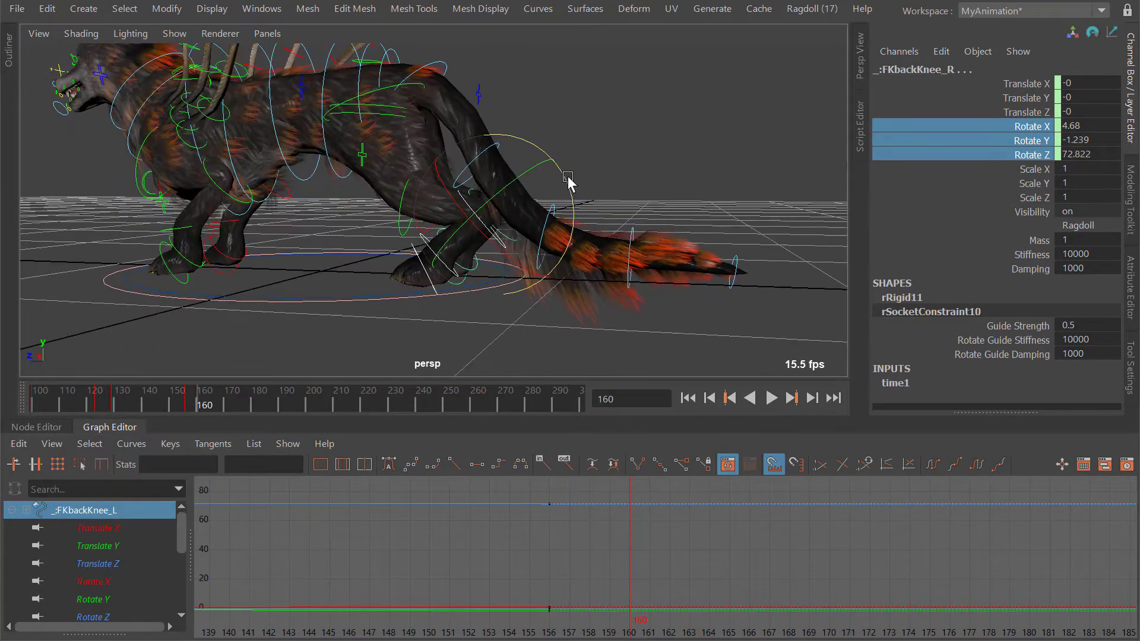
left_click_drag(478, 160, 443, 165)
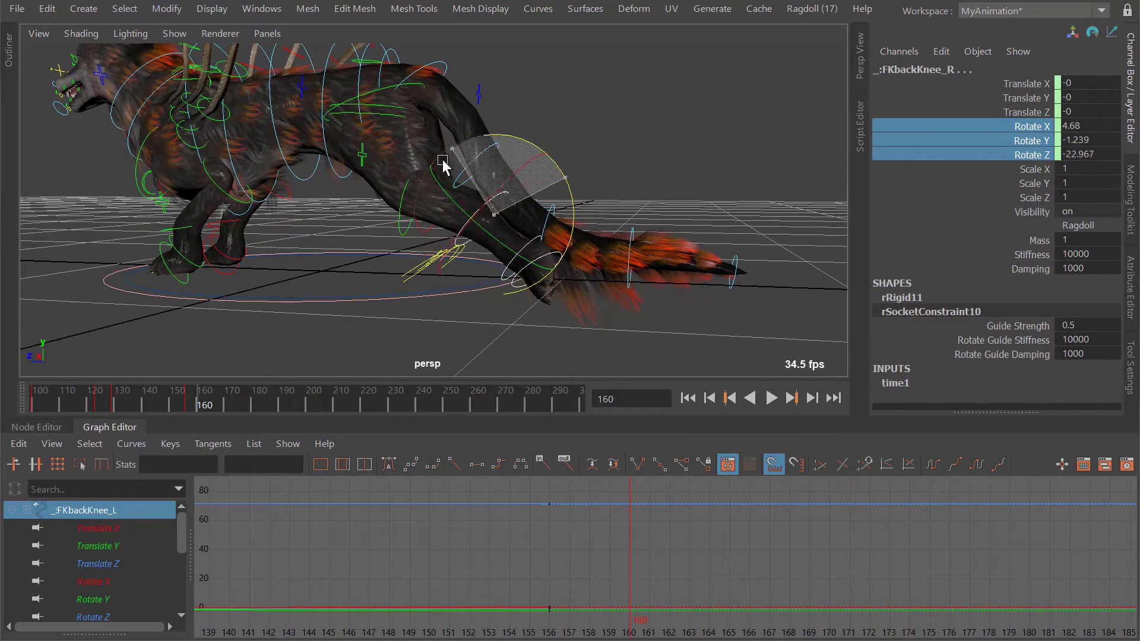
right_click(1019, 141)
left_click(1044, 199)
Replay the crouch and push-off to about frame 188 with the whole creature in view to examine the knee extension.
right_click_drag(528, 192, 496, 173, "alt")
key("alt+comma")
key("alt+comma")
key("alt+comma")
key("alt+comma")
key("alt+comma")
key("alt+comma")
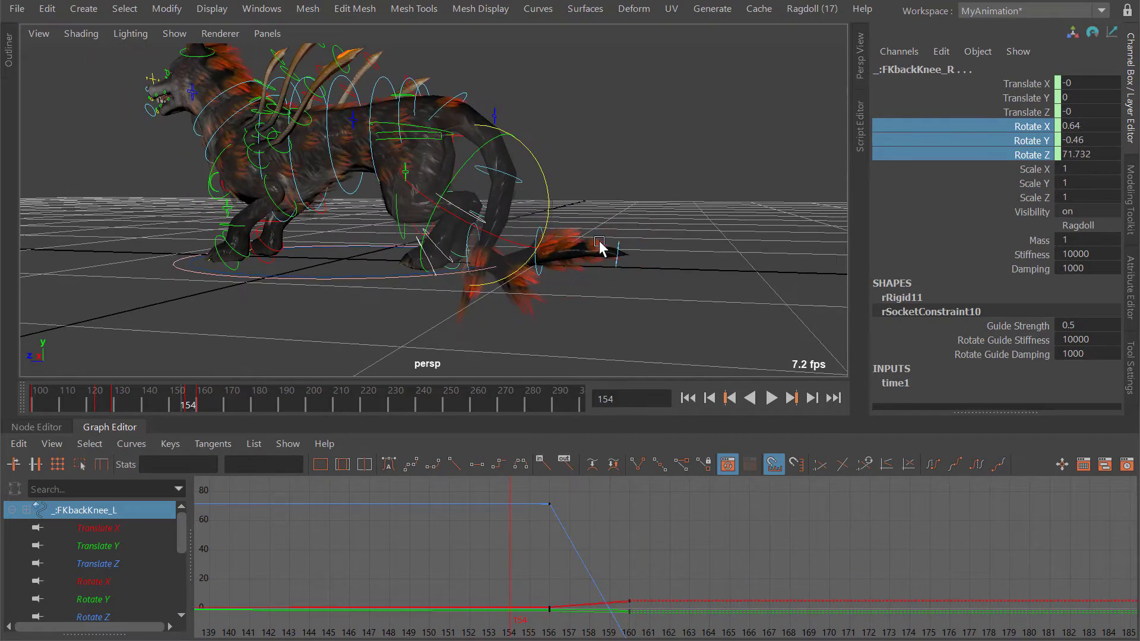
key("alt+comma")
key("alt+comma")
left_click_drag(484, 199, 567, 266, "alt")
key("alt+v")
key("alt+v")
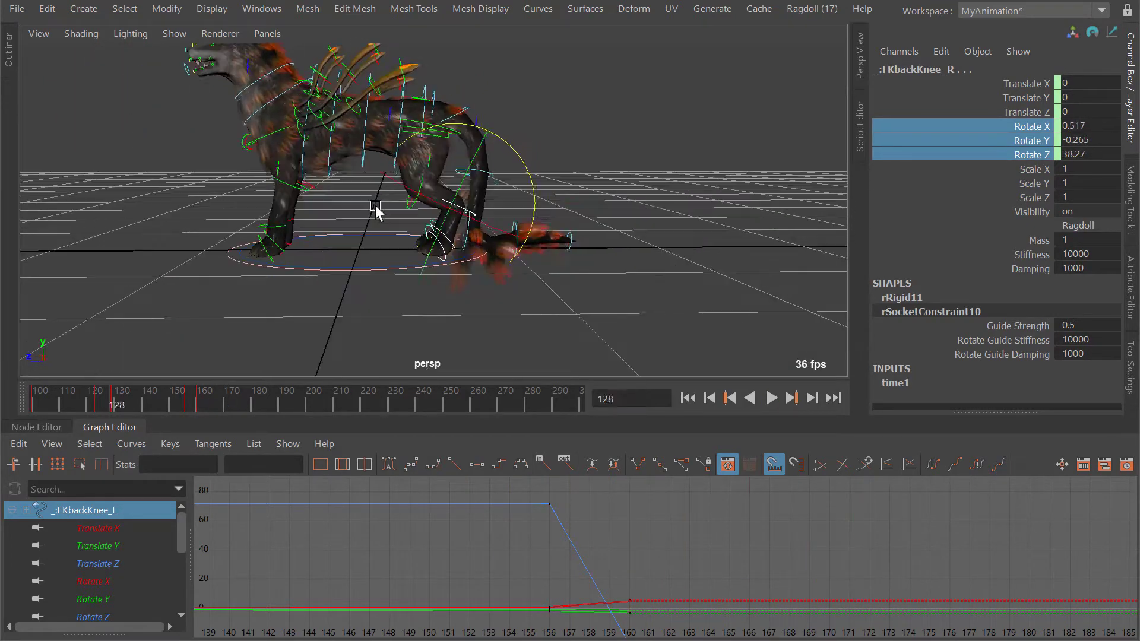
key("alt+v")
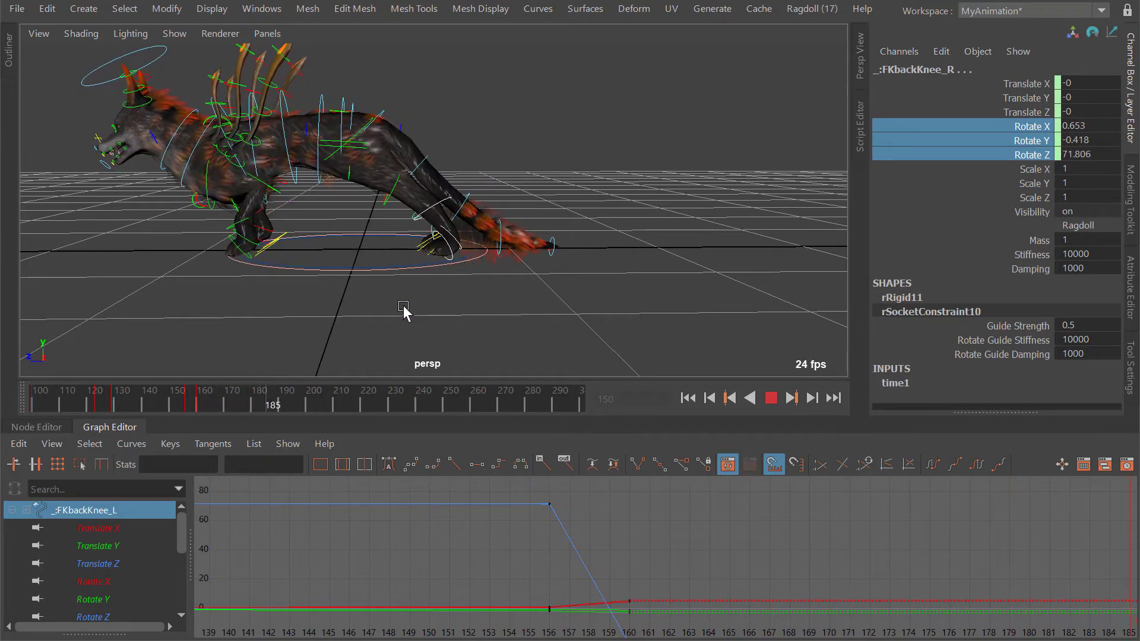
middle_click_drag(615, 277, 621, 229, "alt")
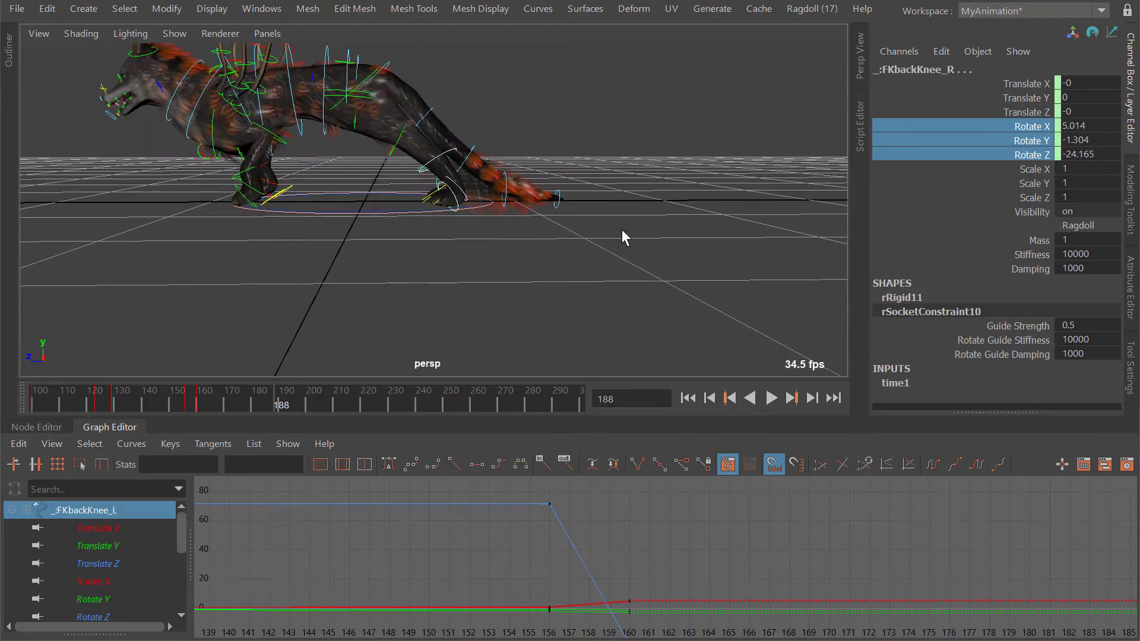
Replay the animation from frame 100 and inspect up close how the hind paws meet the ground during the push-off.
key("alt+shift+v")
scroll(451, 138, "up", 4)
key("alt+v")
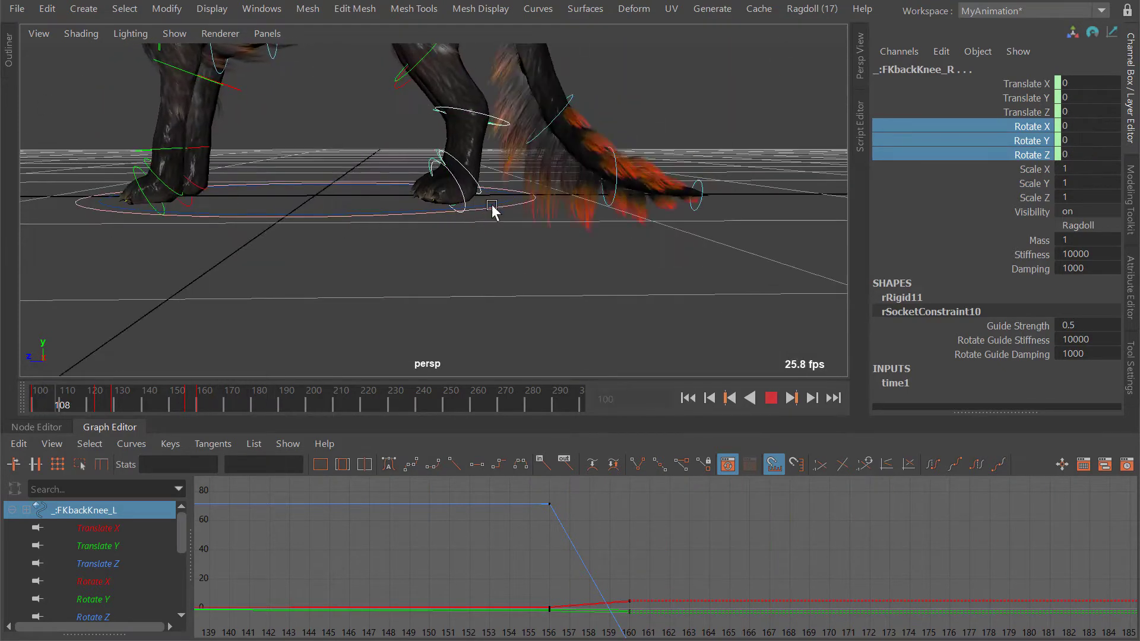
left_click_drag(491, 212, 489, 236, "alt")
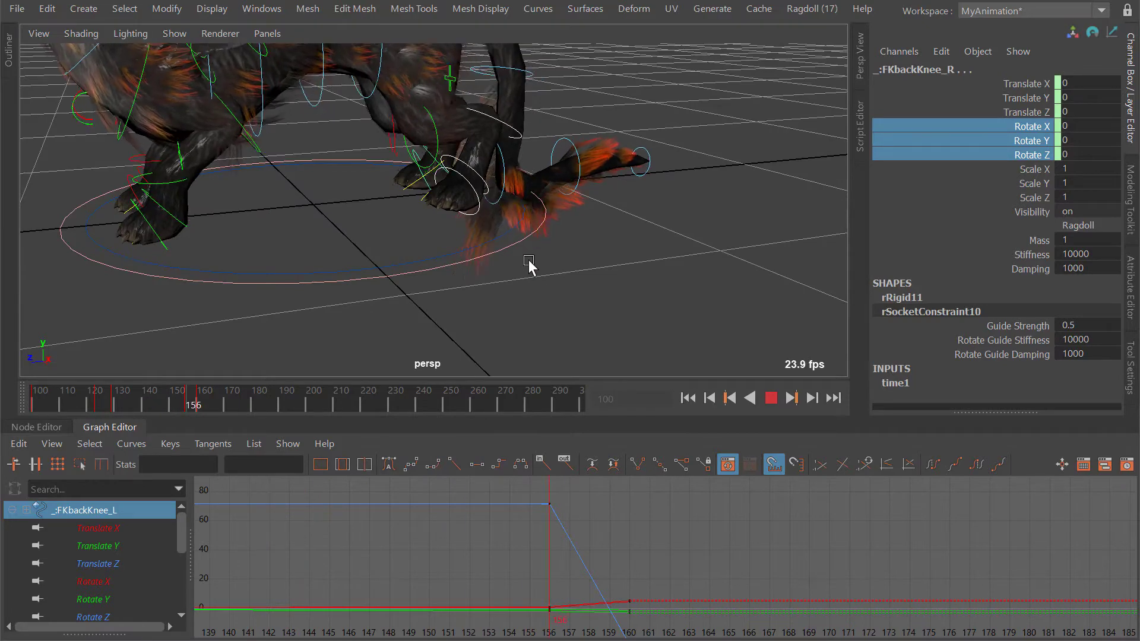
key("alt+v")
scroll(511, 208, "up", 3)
left_click_drag(512, 193, 547, 183, "alt")
key("alt+v")
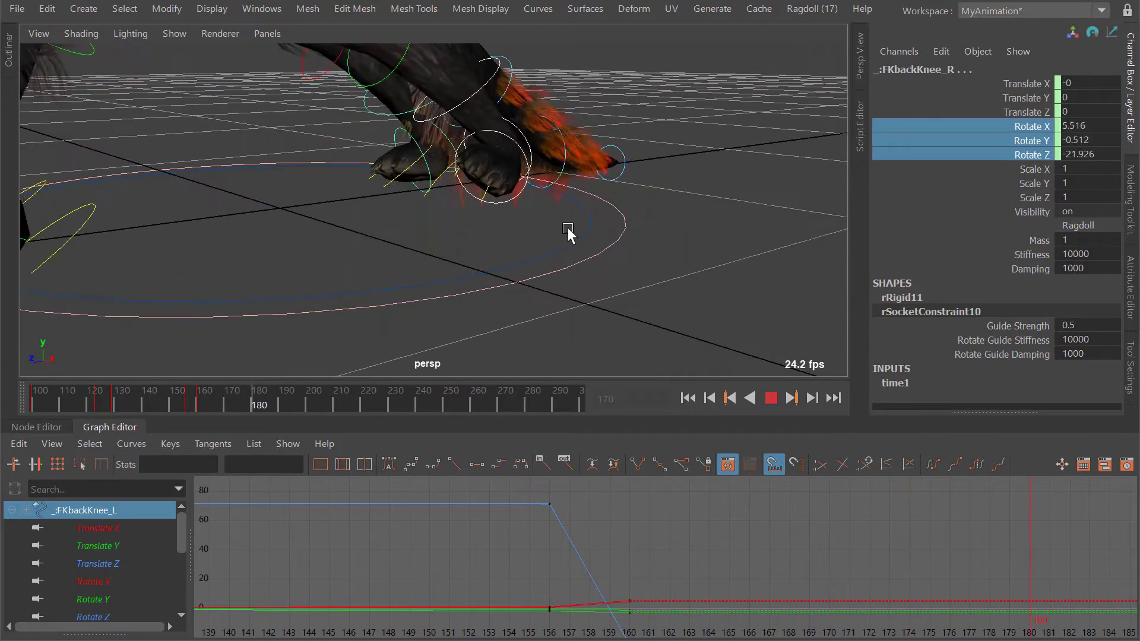
key("alt+v")
key("alt+v")
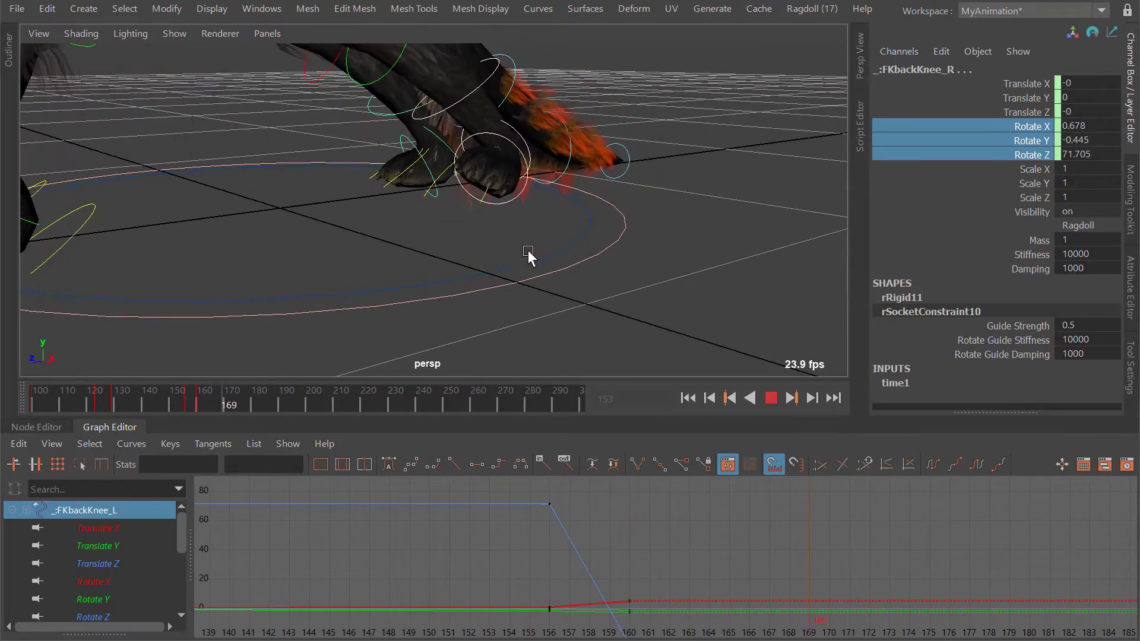
key("alt+v")
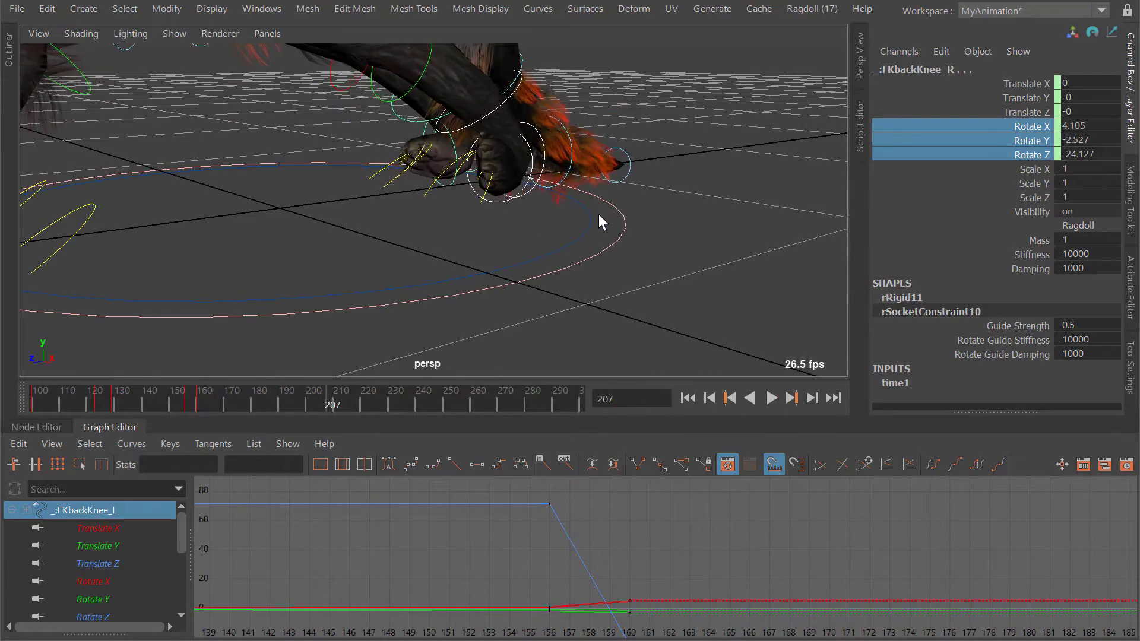
key("alt+v")
left_click_drag(533, 213, 526, 176, "alt")
key("alt+v")
key("alt+v")
key("alt+v")
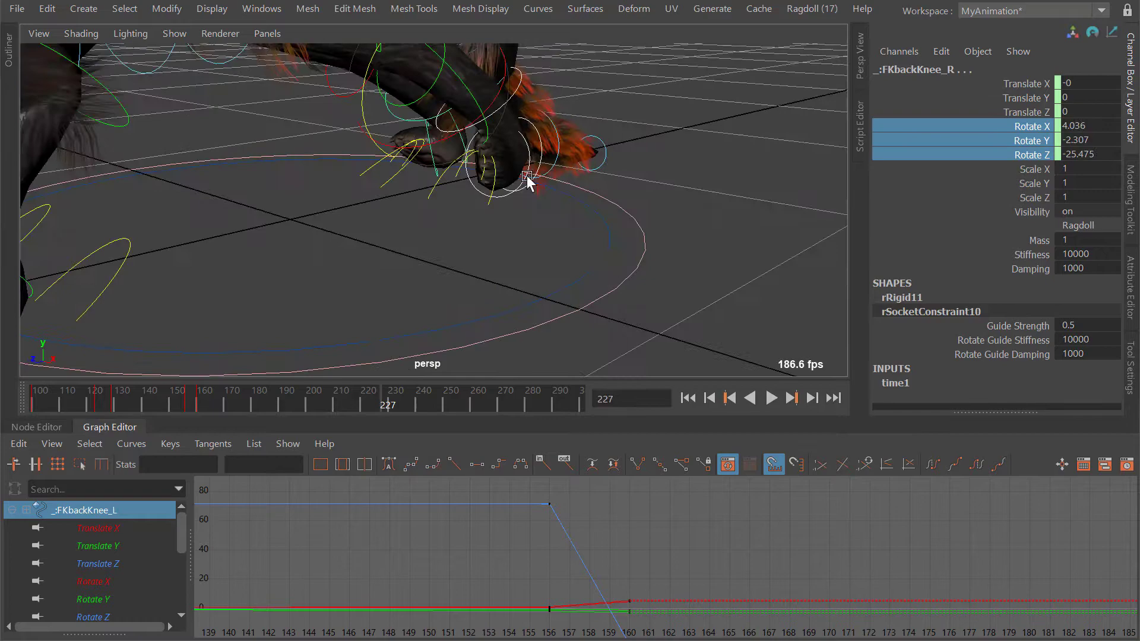
Review the full-body push-off from the side, and replay from frame 100 with a close view of the hind ankles.
right_click_drag(526, 175, 417, 96, "alt")
left_click_drag(417, 96, 488, 179, "alt")
key("alt+v")
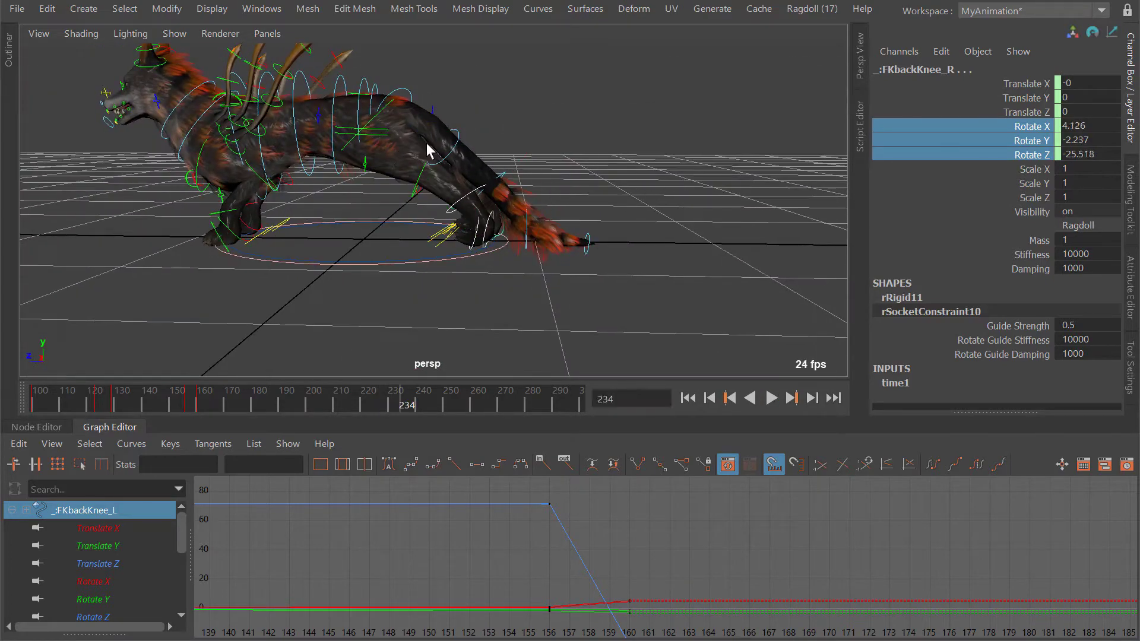
key("alt+shift+v")
key("alt+v")
scroll(418, 161, "up", 1)
scroll(401, 181, "up", 1)
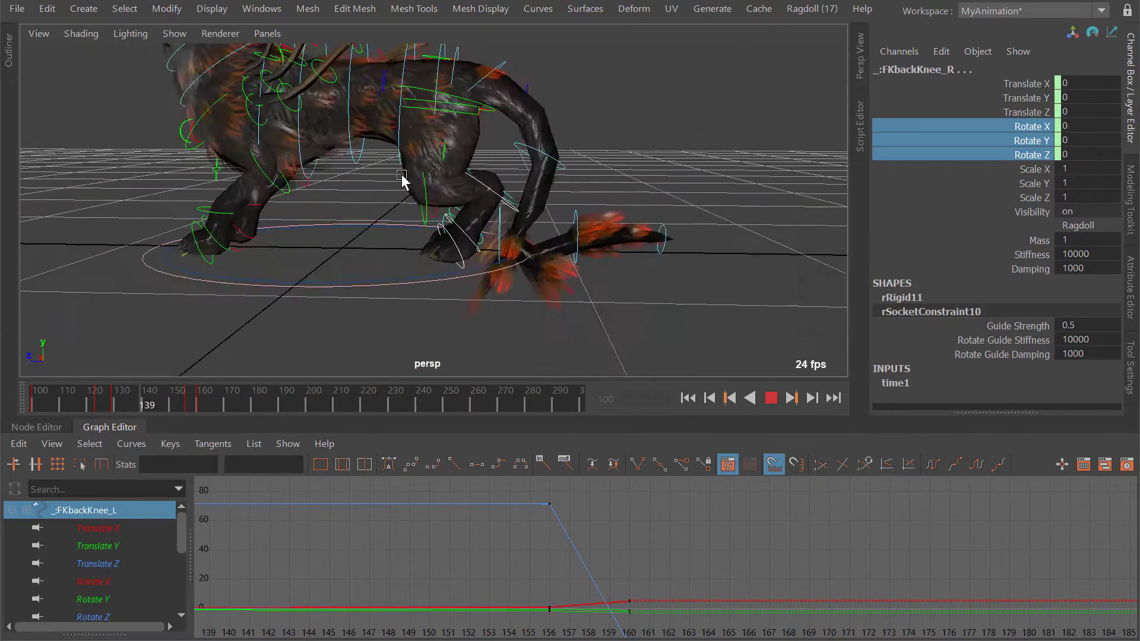
right_click_drag(401, 181, 515, 189, "alt")
left_click_drag(514, 188, 540, 255, "alt")
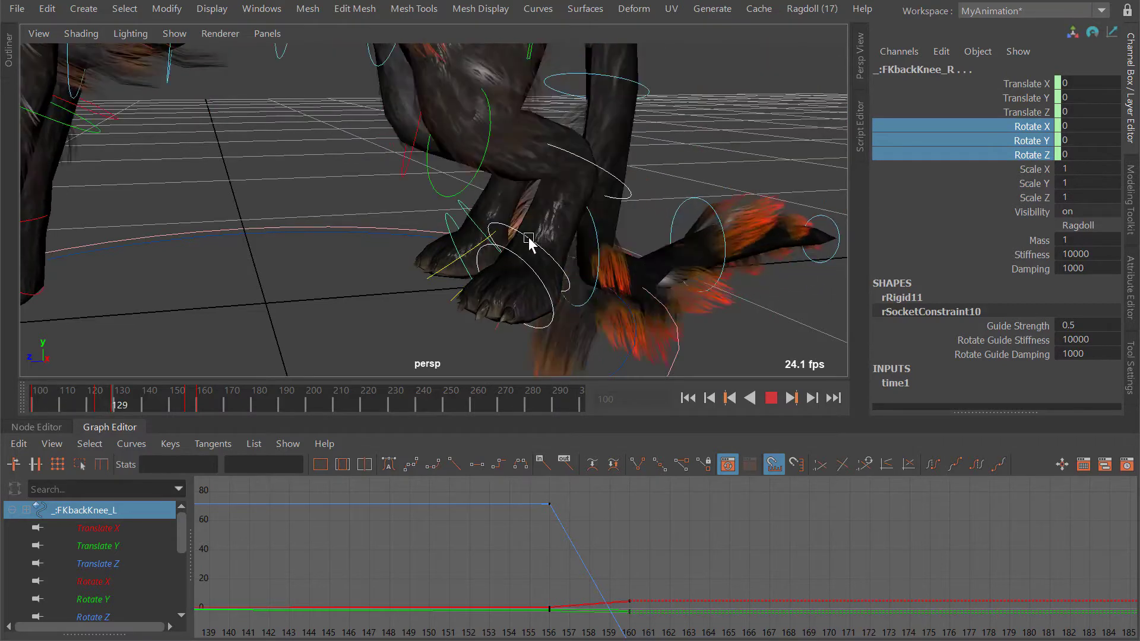
Follow the hind paws through the push-off to about frame 222 from a turned close view.
mouse_move(510, 280)
middle_mouse_down("alt")
mouse_move(522, 270)
mouse_move(502, 273)
middle_mouse_up("alt")
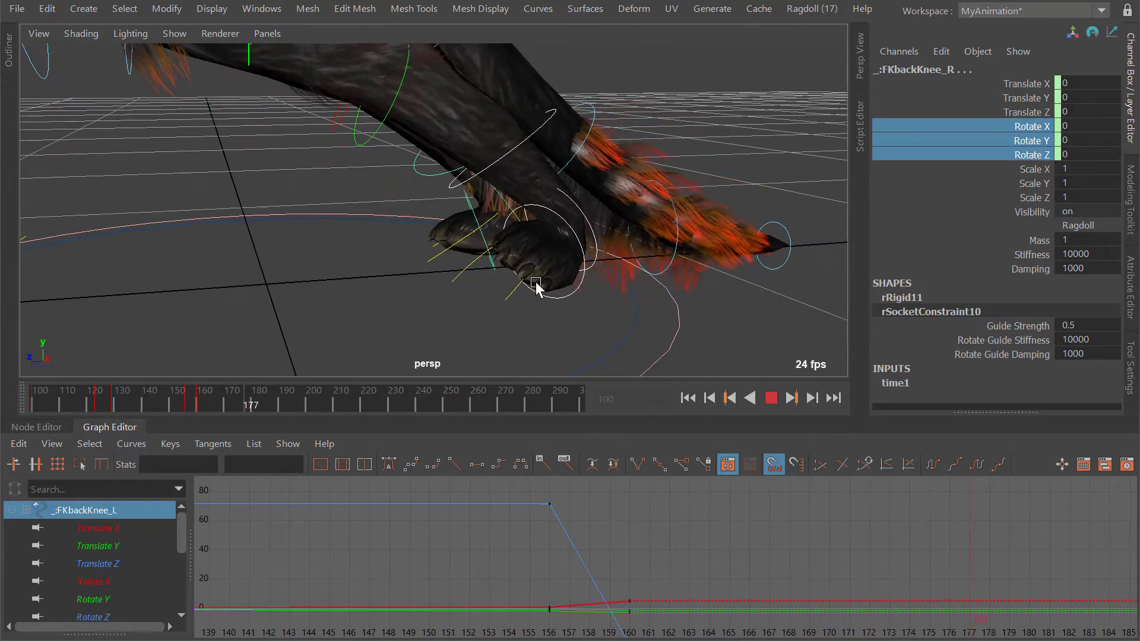
left_click_drag(534, 270, 583, 262, "alt")
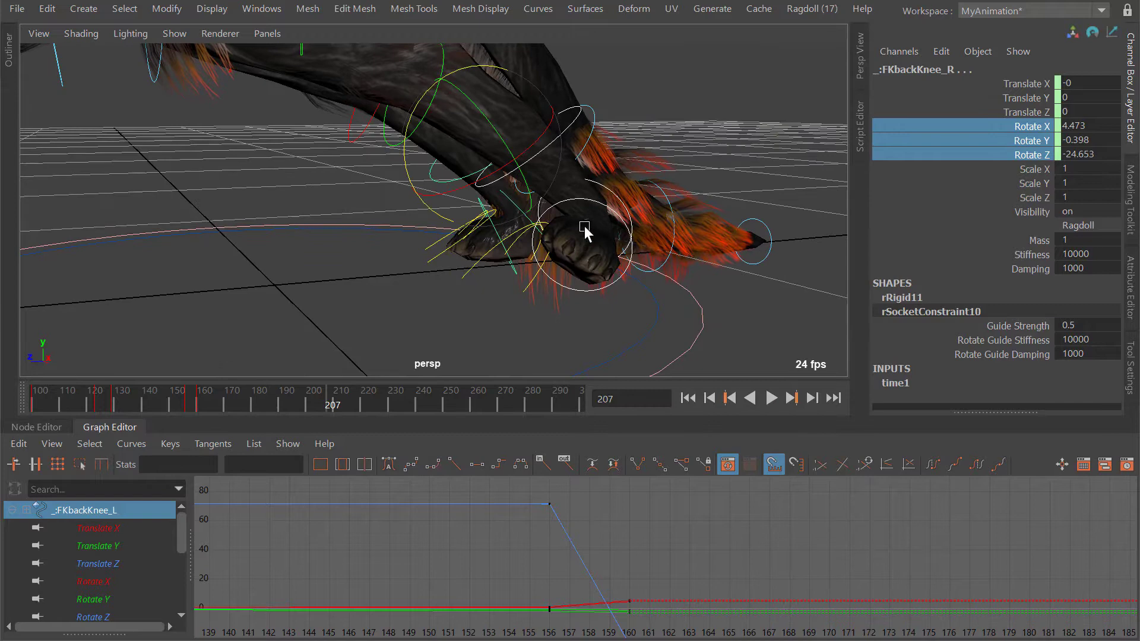
mouse_move(528, 232)
left_mouse_down("alt")
mouse_move(562, 241)
mouse_move(529, 228)
left_mouse_up("alt")
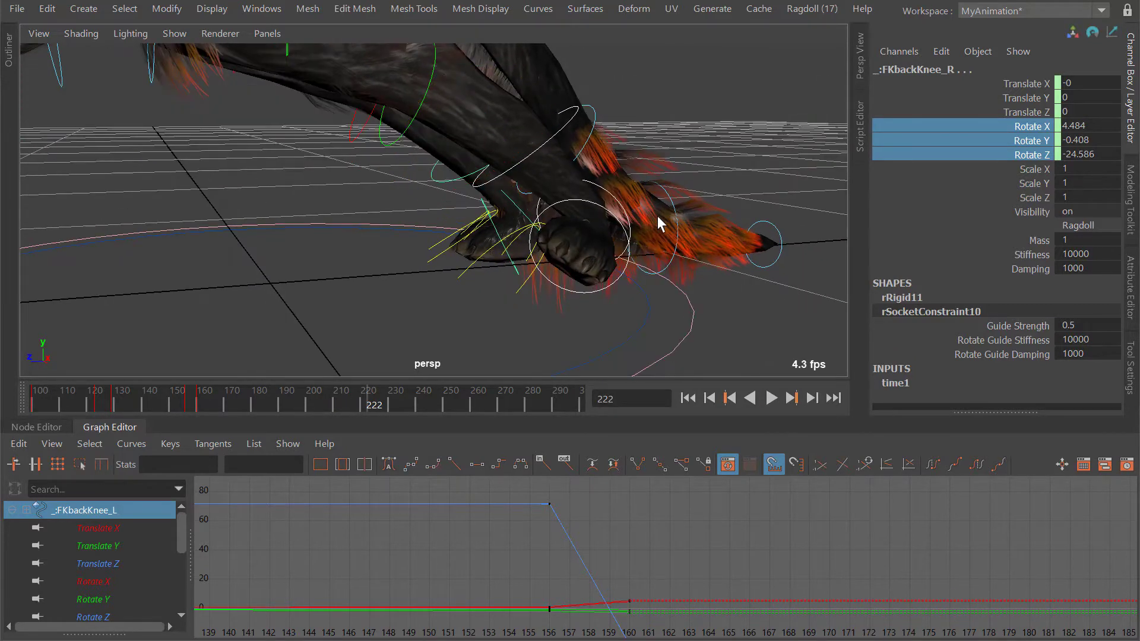
key("alt+v")
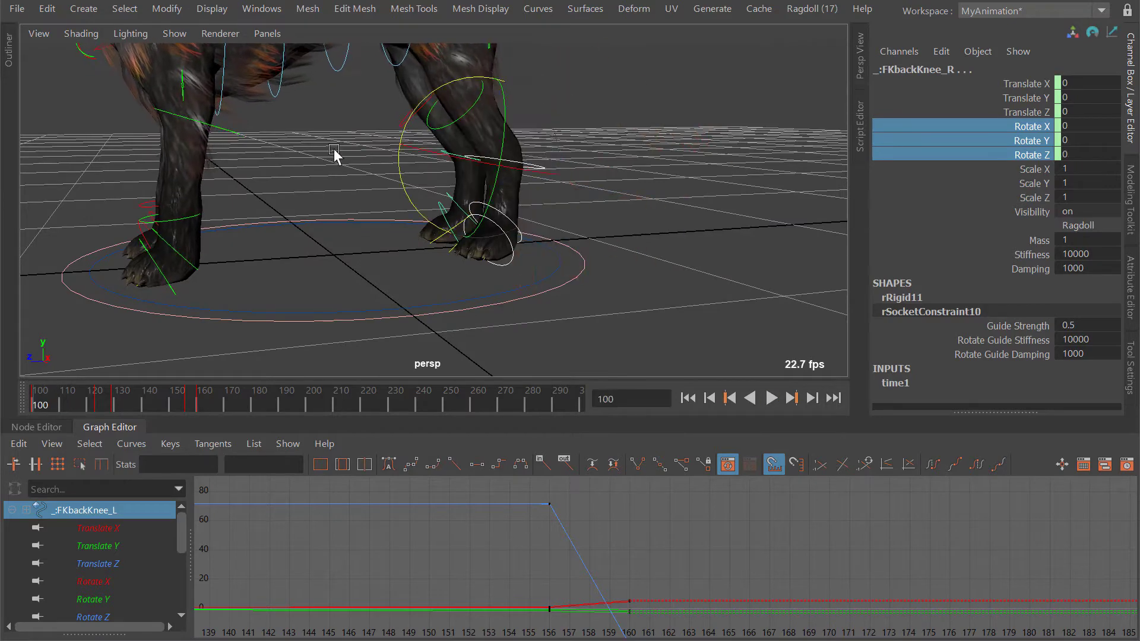
Set the Guide Strength of both back ankle controls to 0.3 at frame 100.
left_click_drag(334, 153, 463, 191, "alt")
left_click(431, 199)
right_click_drag(431, 199, 508, 220, "alt")
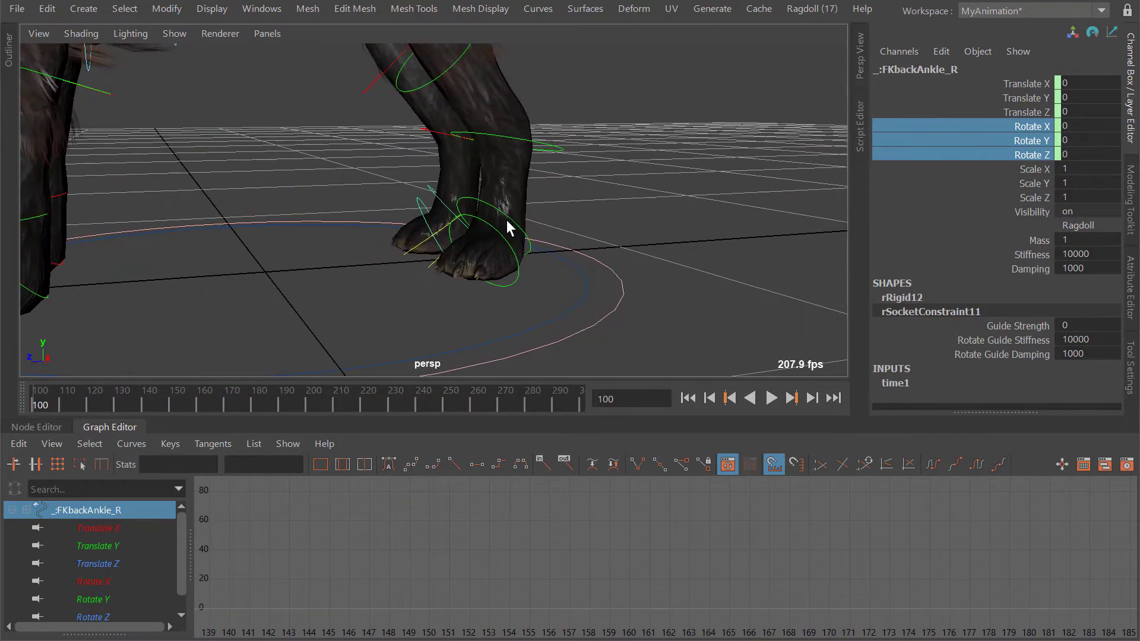
left_click(1007, 325)
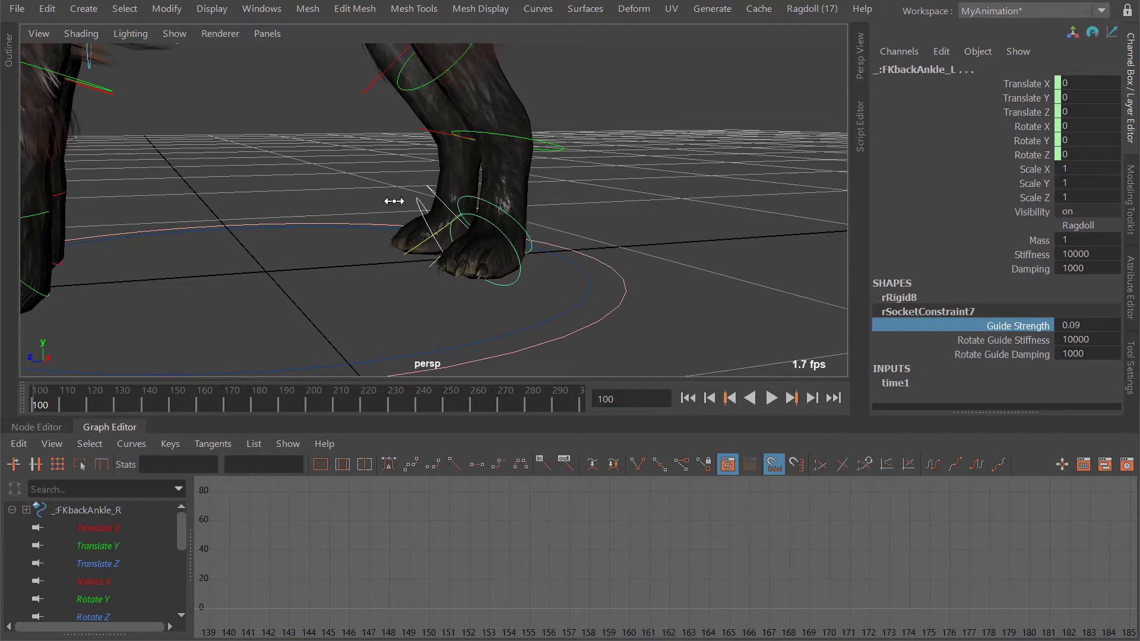
left_click_drag(531, 190, 501, 184, "alt")
right_click_drag(501, 184, 453, 152, "alt")
Replay the crouch and push-off up close and in full side view to examine how the ankles behave.
key("alt+v")
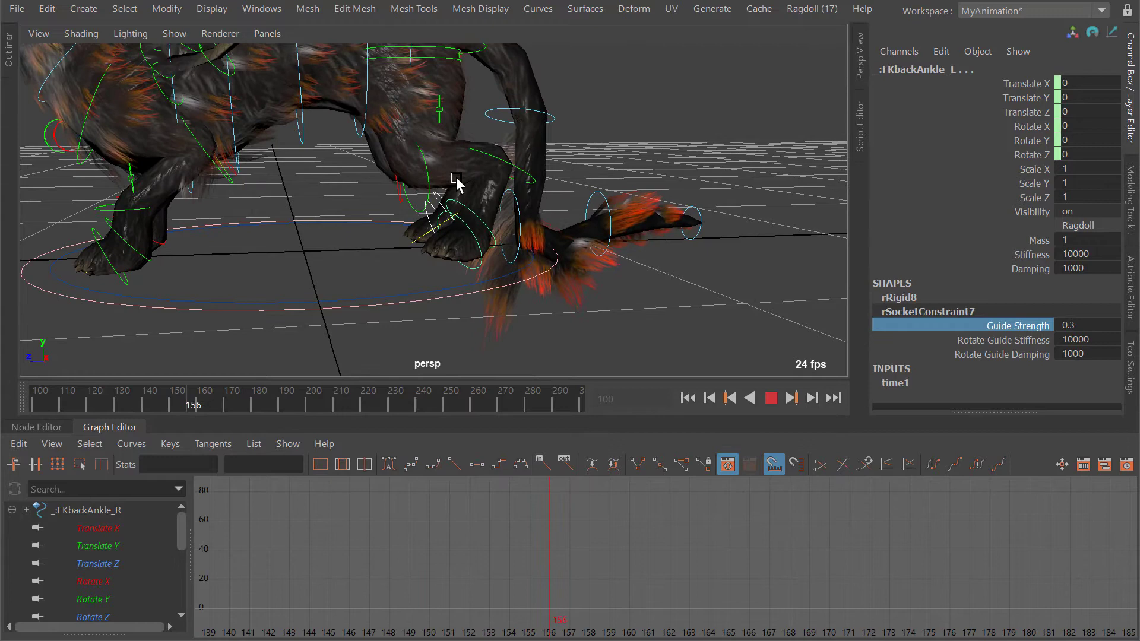
key("alt+v")
right_click_drag(460, 177, 425, 164, "alt")
left_click_drag(425, 164, 559, 223, "alt")
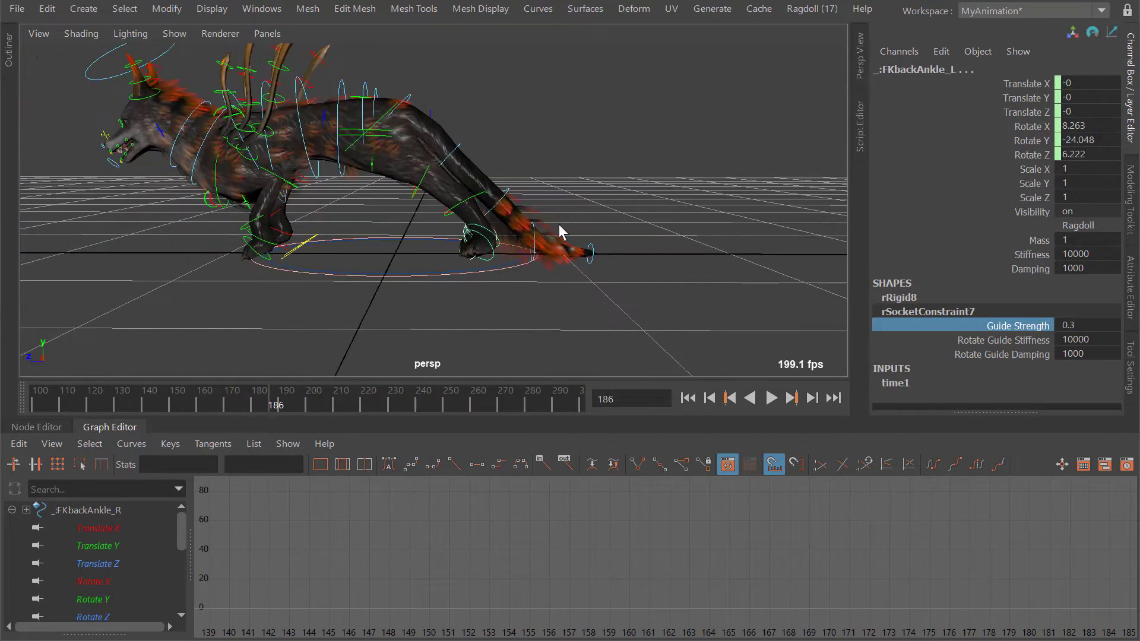
key("alt+v")
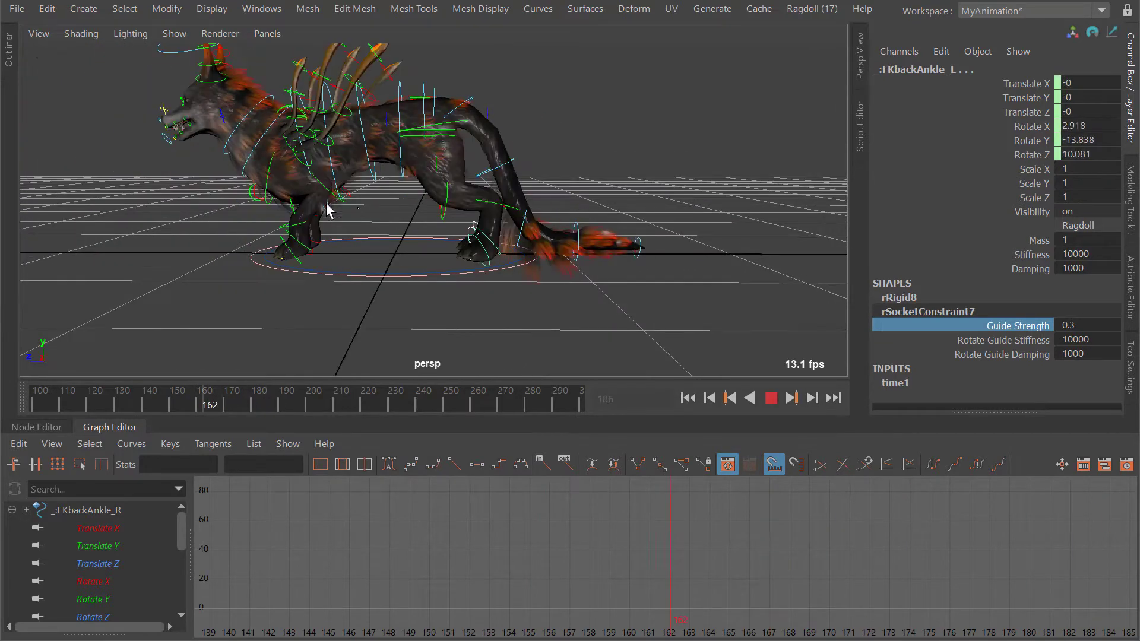
key("alt+shift+v")
key("alt+v")
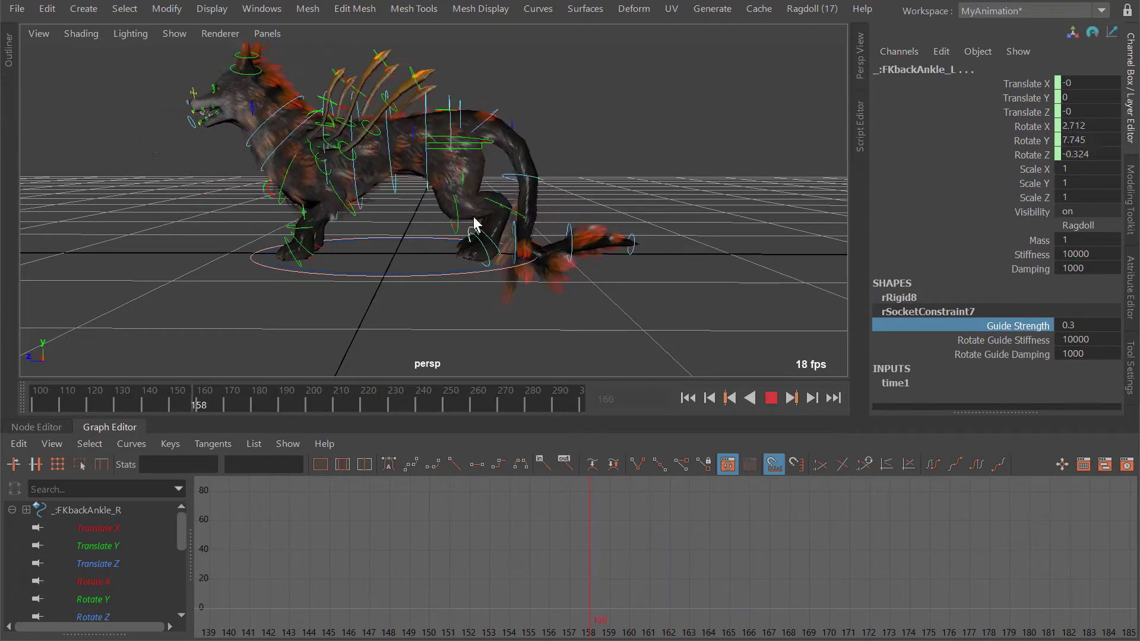
key("Escape")
Select both back rump controls and return the animation to frame 122.
left_click(539, 171)
scroll(499, 156, "up", 5)
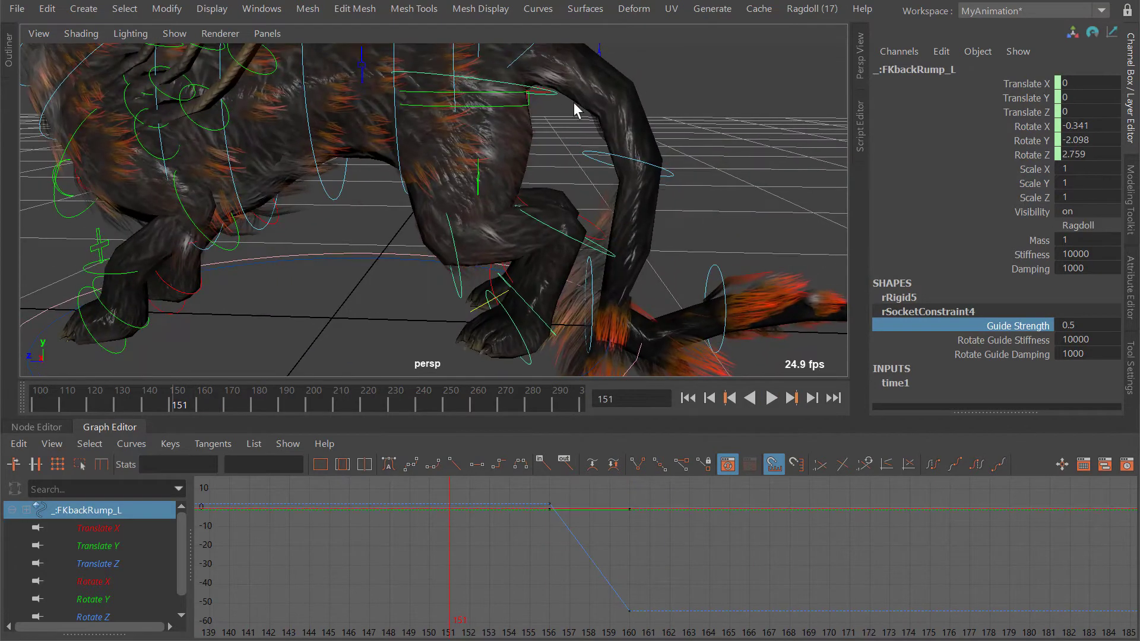
left_click_drag(574, 102, 508, 131, "alt")
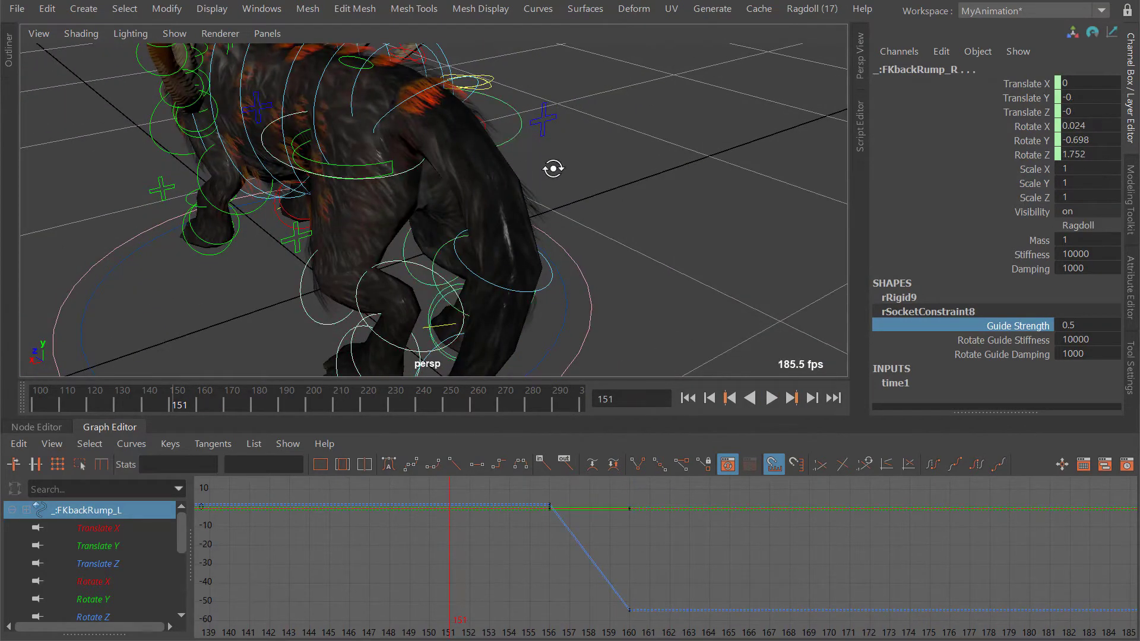
left_click_drag(553, 169, 599, 128, "alt")
scroll(465, 168, "down", 3)
key("alt+comma")
left_click_drag(526, 219, 420, 205)
scroll(429, 153, "down", 3)
key("e")
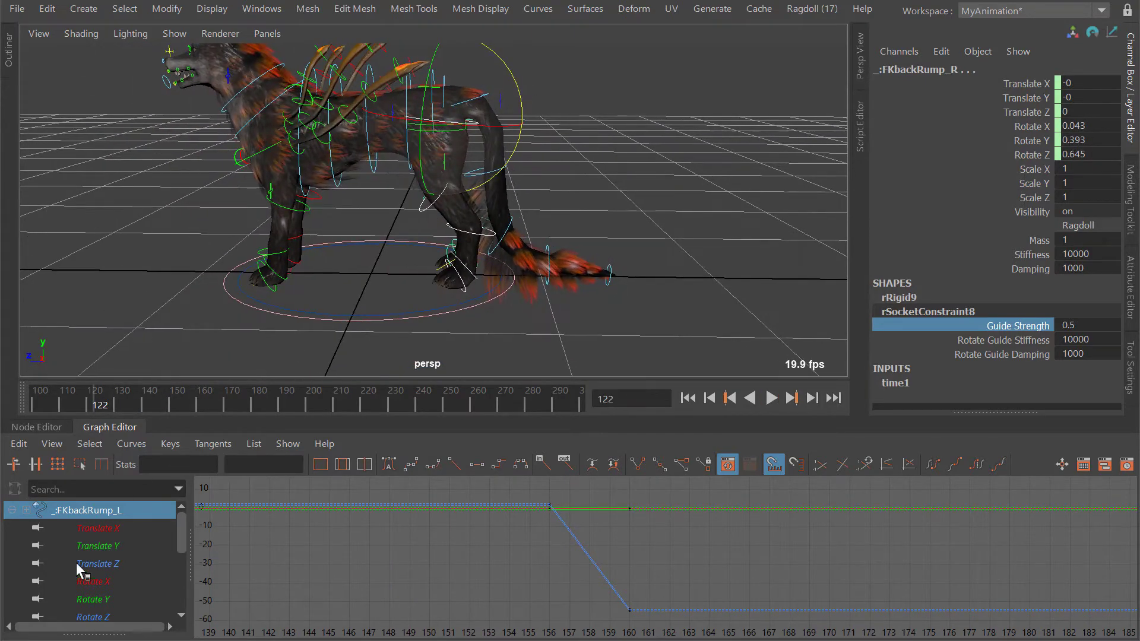
Isolate the left back rump's Rotate Z curve and add a key to it at frame 122.
left_click(95, 617)
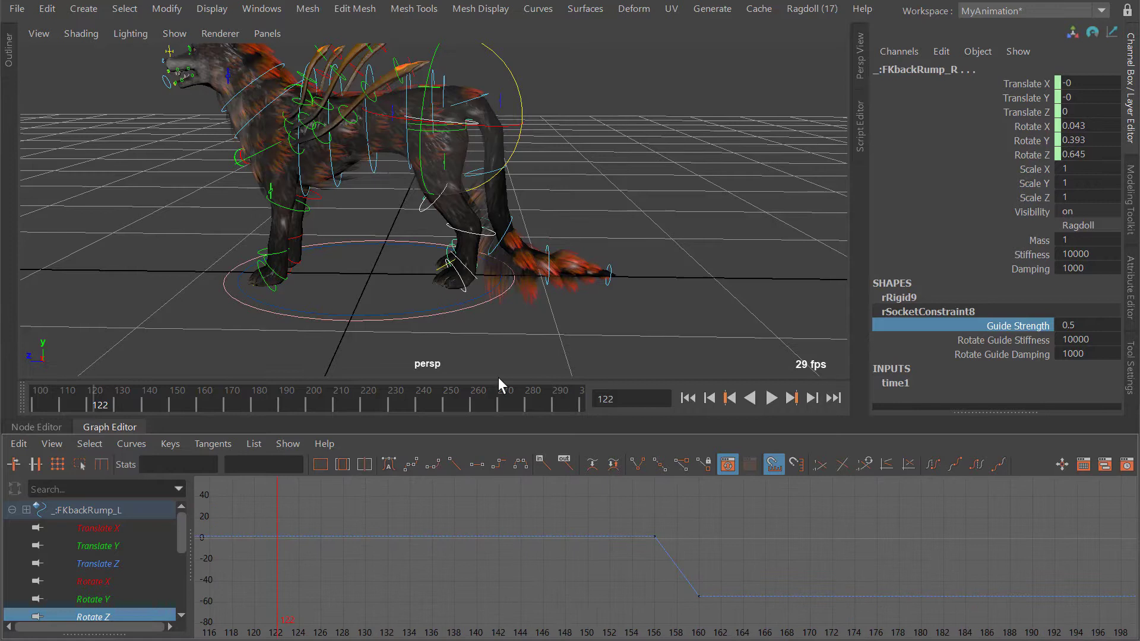
key("alt+period")
key("alt+period")
key("alt+period")
key("alt+comma")
key("alt+comma")
key("alt+comma")
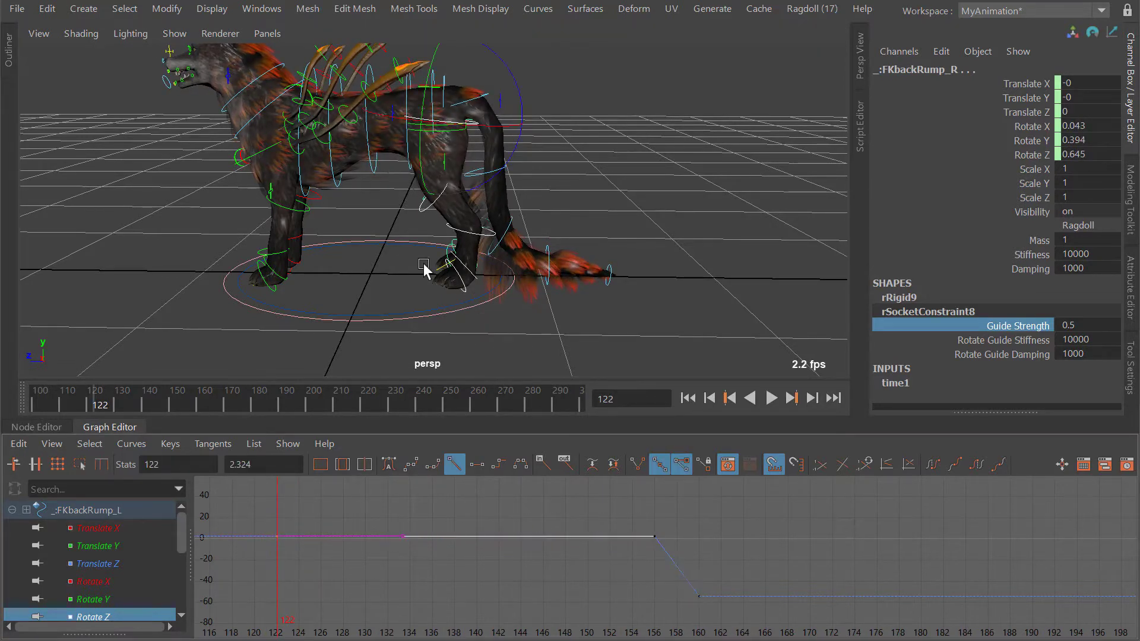
Add a left back rump Rotate Z key at frame 132 and raise the frame 132 and 156 keys to about 56.2.
key("alt+v")
key("alt+v")
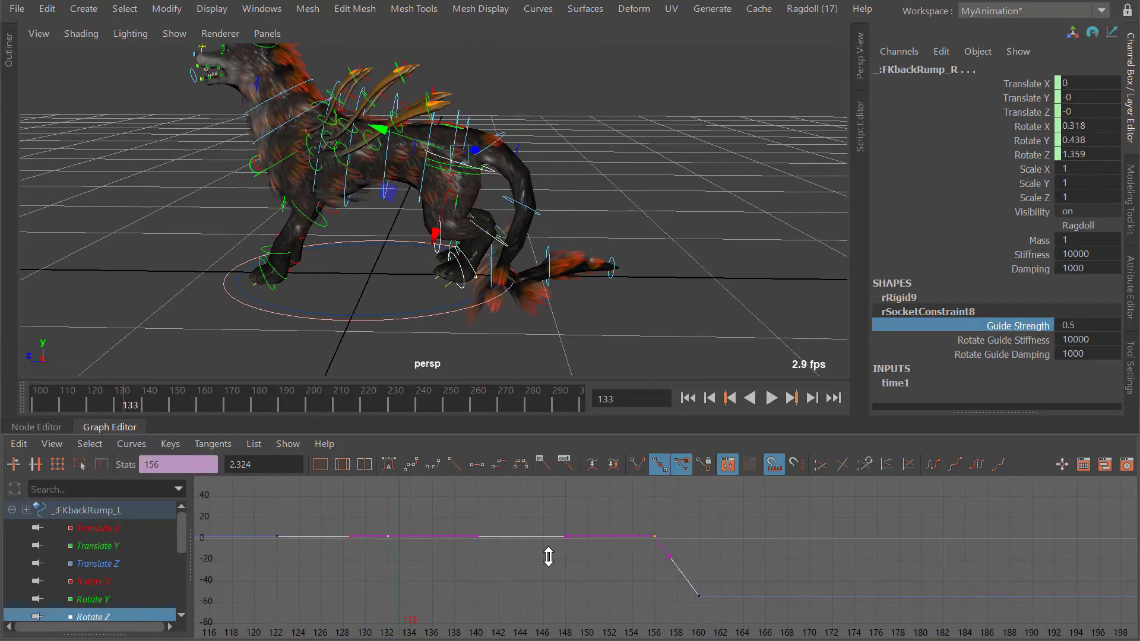
key("4")
scroll(473, 267, "up", 8)
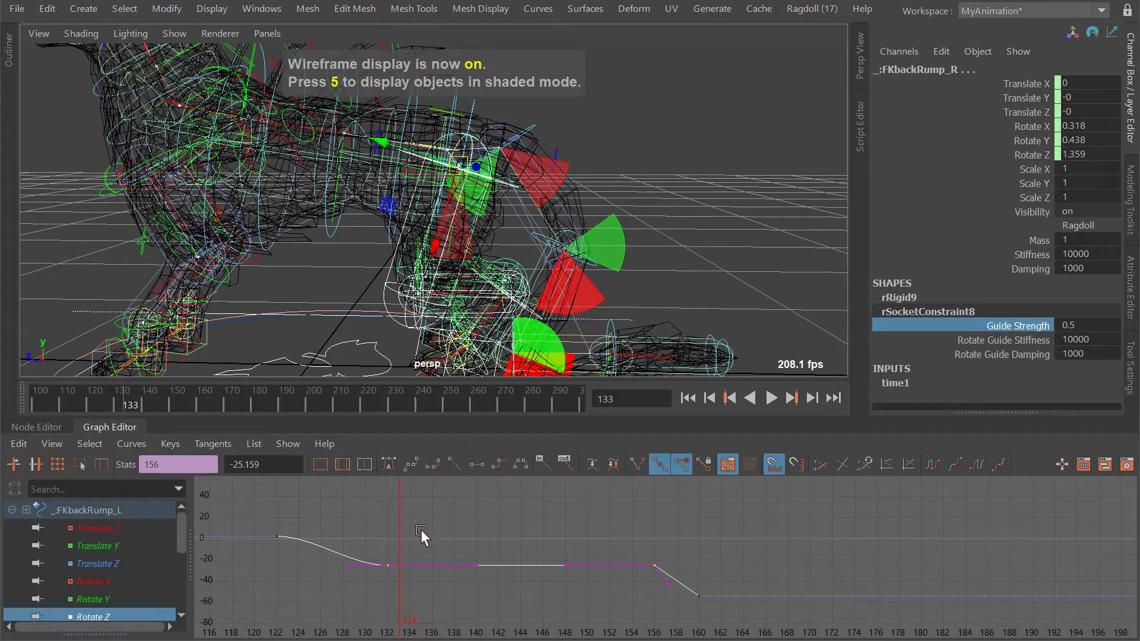
middle_click_drag(422, 534, 423, 557, "shift")
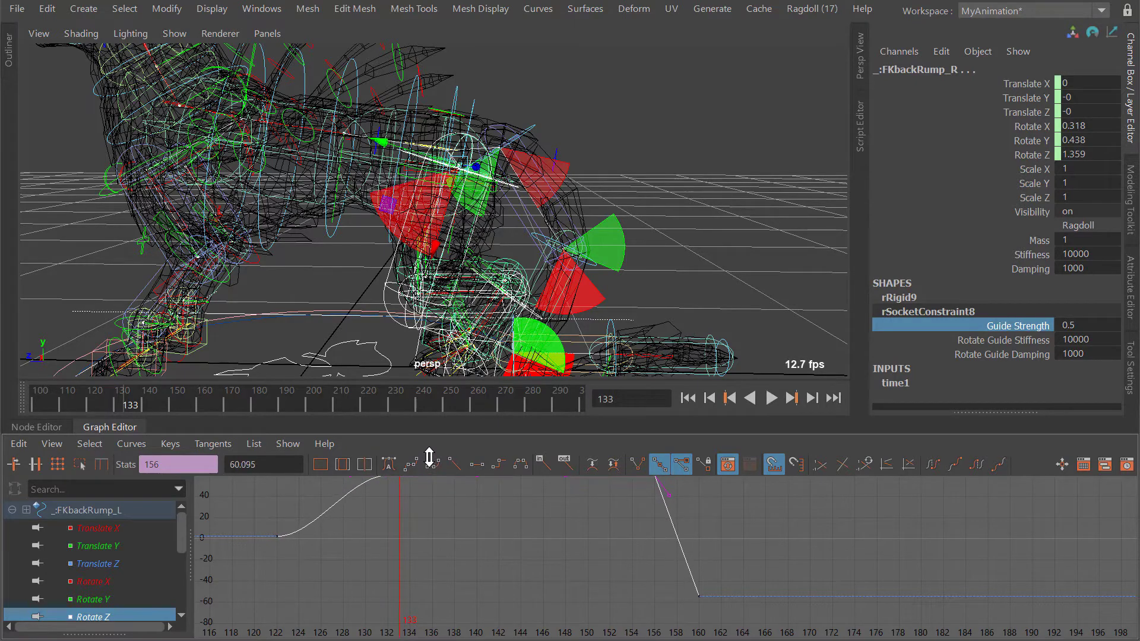
key("5")
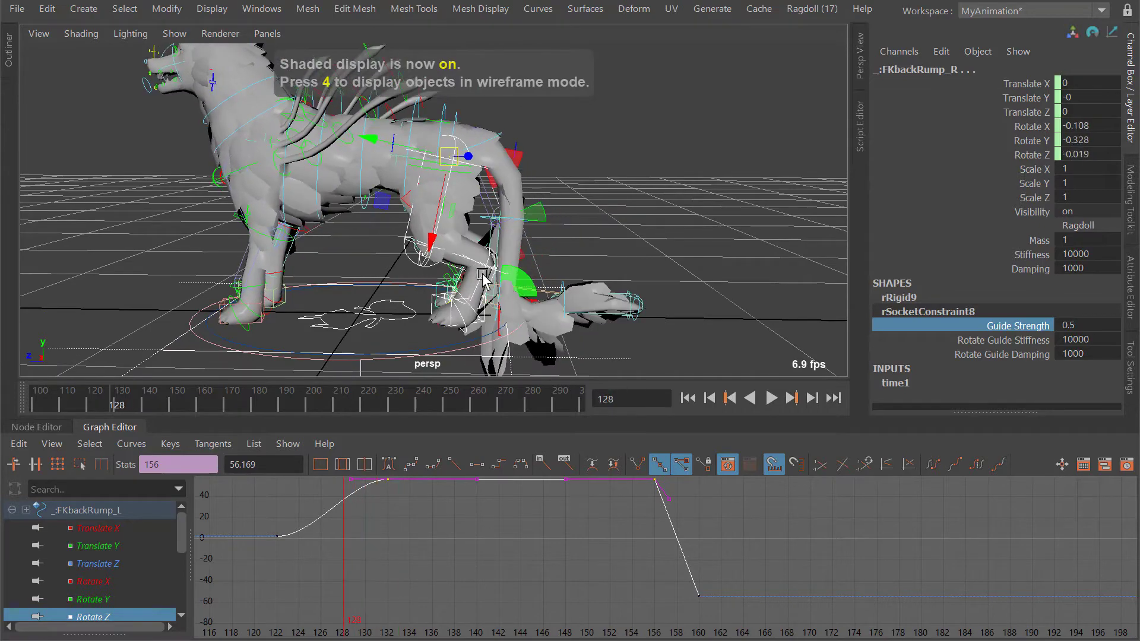
Replay the crouch in shaded display to check the left rump's motion, and step back to frame 122.
key("alt+v")
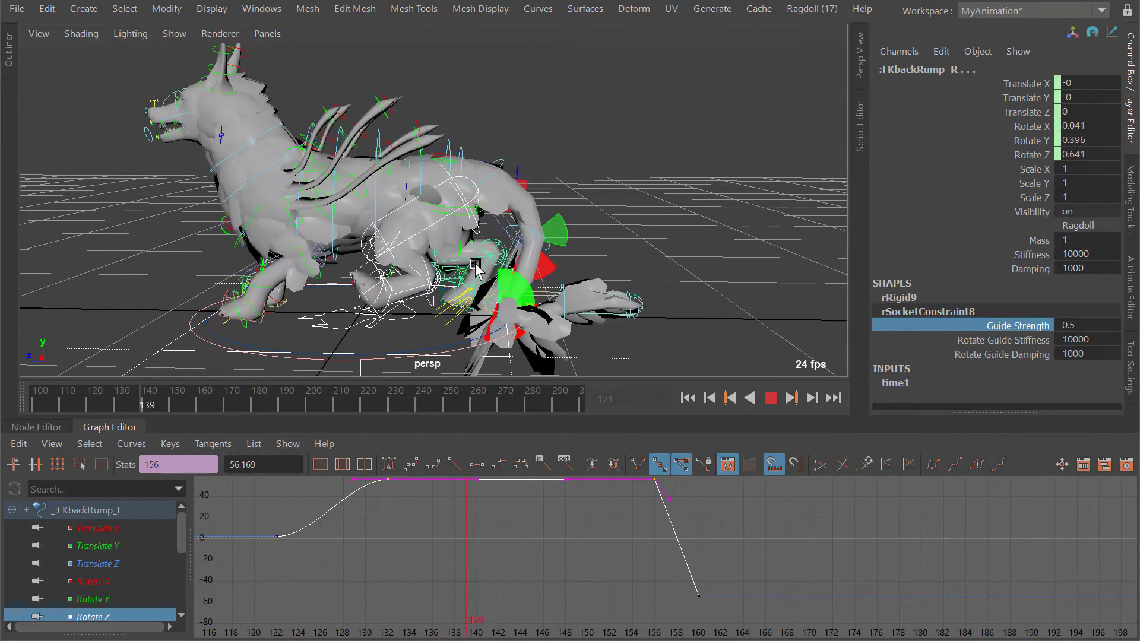
key("alt+v")
key("alt+comma")
key("alt+comma")
key("alt+comma")
key("alt+comma")
key("alt+comma")
key("alt+comma")
key("alt+comma")
key("alt+comma")
key("alt+comma")
key("alt+comma")
key("alt+comma")
key("alt+comma")
key("alt+comma")
key("alt+comma")
key("alt+comma")
Key the right back rump's Rotate Z at frames 122 and 132, and raise its frame 132 and 156 keys to about 56.7.
left_click_drag(489, 272, 466, 193, "alt")
left_click(276, 198)
left_click_drag(297, 217, 497, 134, "alt")
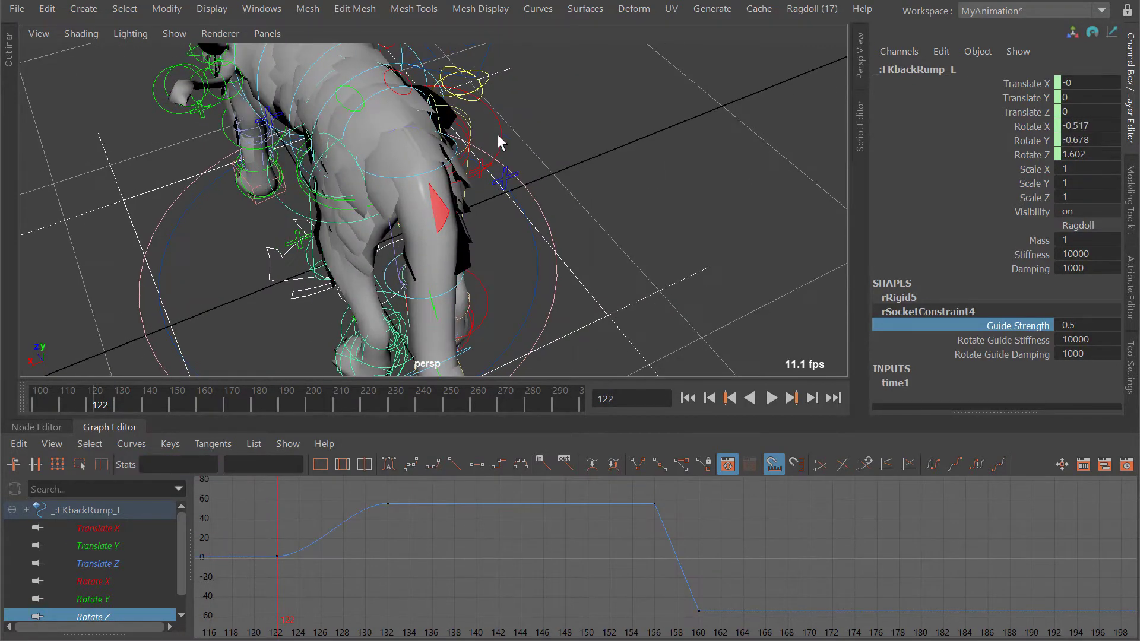
left_click(1024, 151)
right_click(1023, 151)
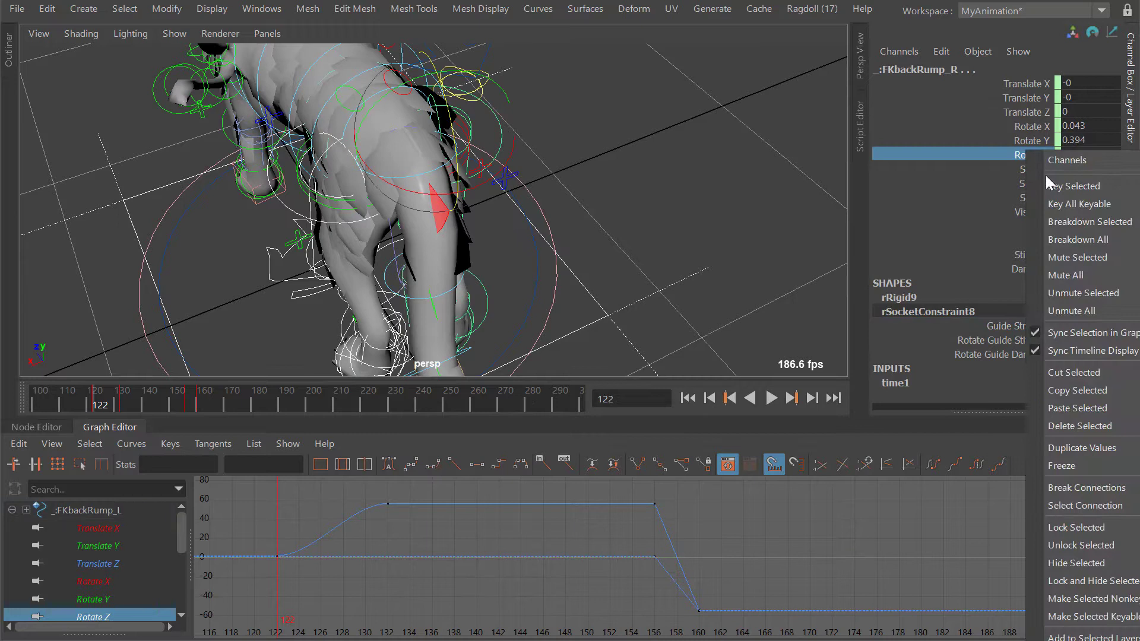
left_click(1051, 186)
left_click(368, 557)
key("i")
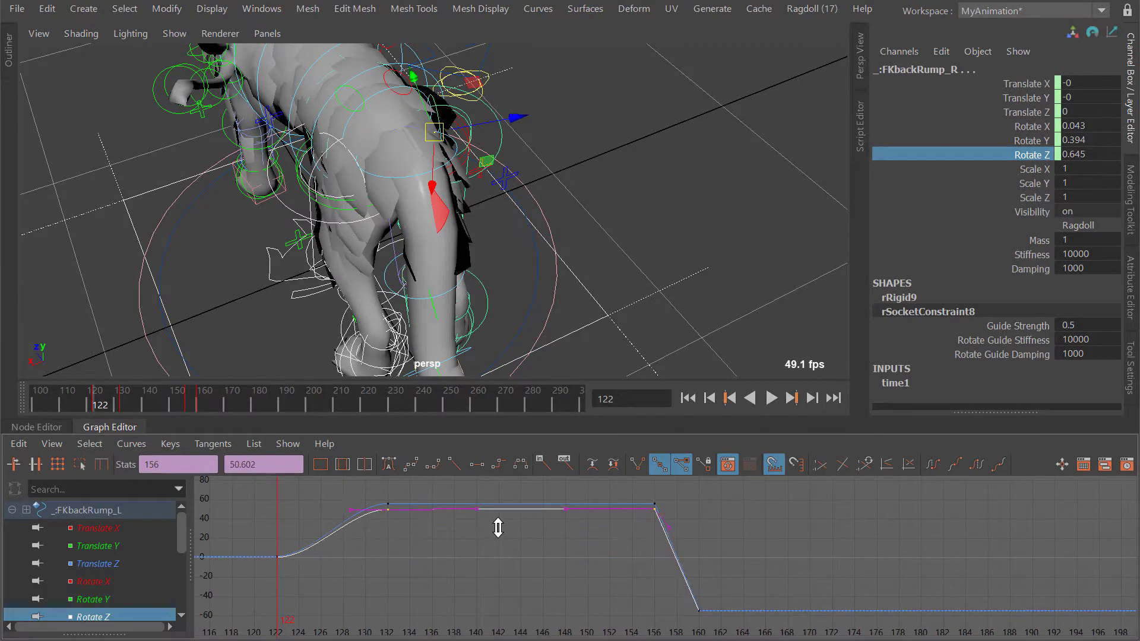
Step forward to frame 125 and replay the crouch from the side to check both rumps, returning to frame 100.
key("alt+period")
key("alt+period")
key("alt+period")
key("alt+period")
key("alt+period")
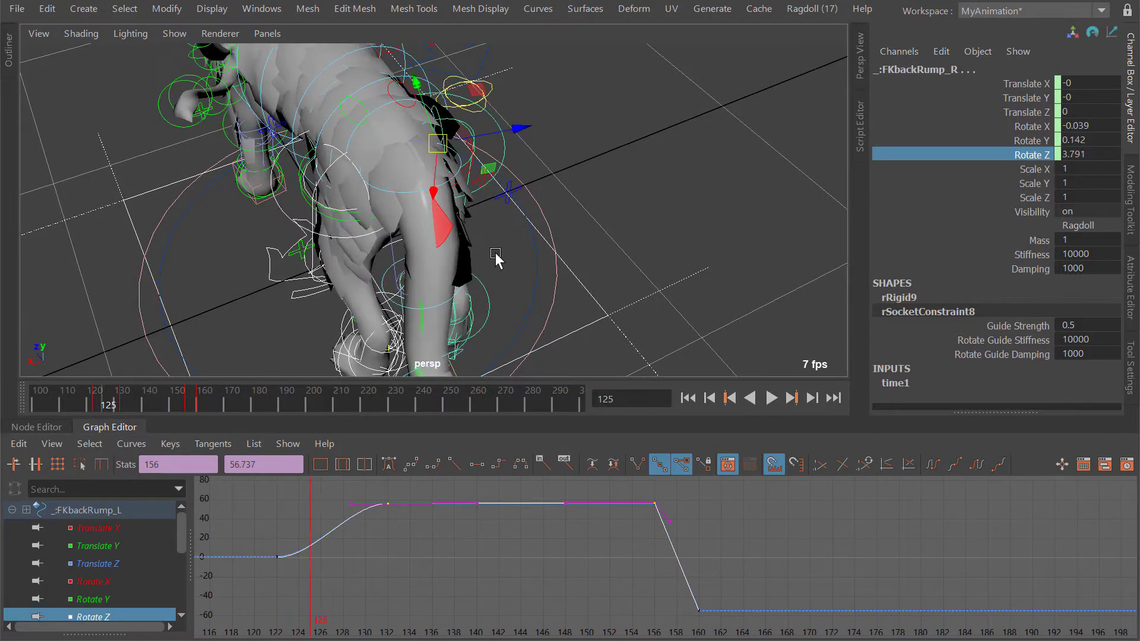
left_click_drag(495, 252, 389, 138, "alt")
key("alt+v")
key("alt+v")
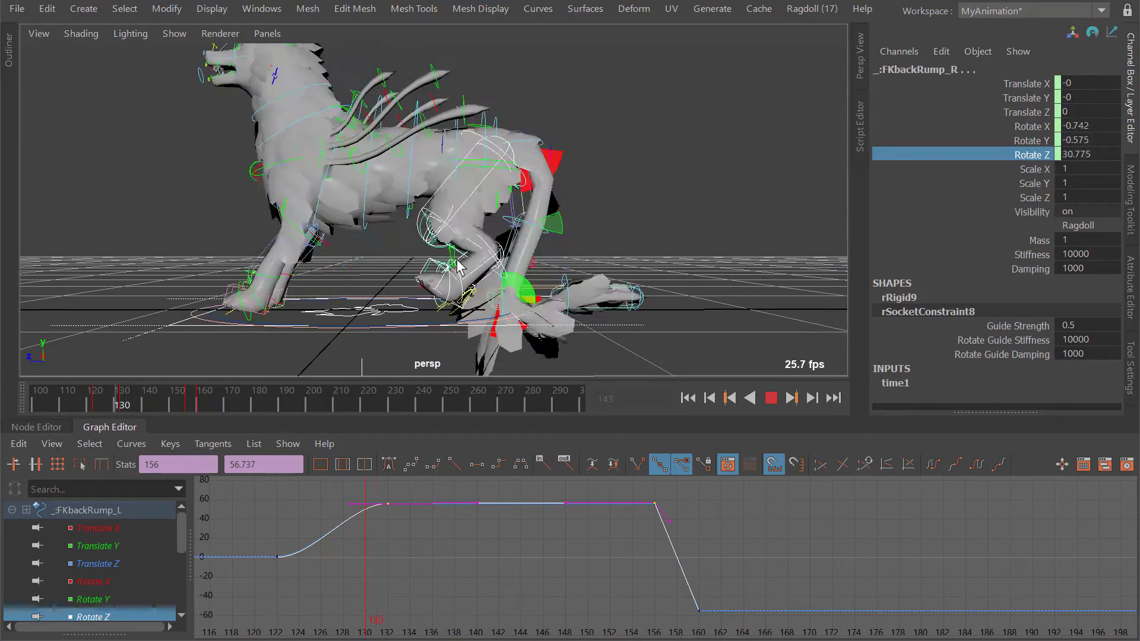
key("alt+v")
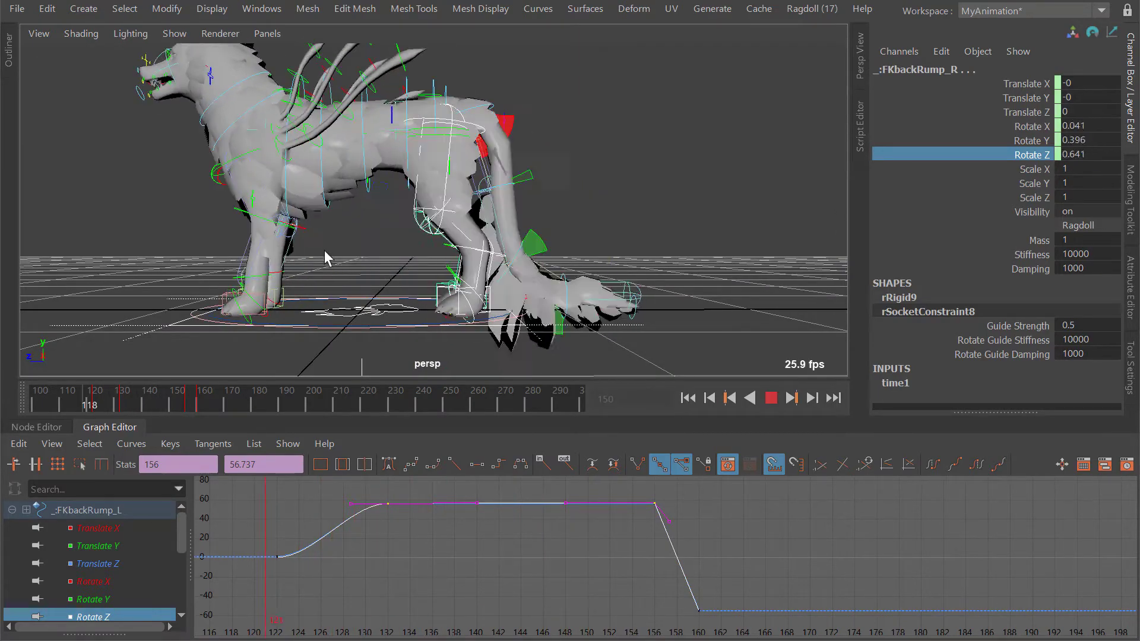
left_click_drag(326, 257, 387, 278, "alt")
key("alt+v")
key("alt+shift+v")
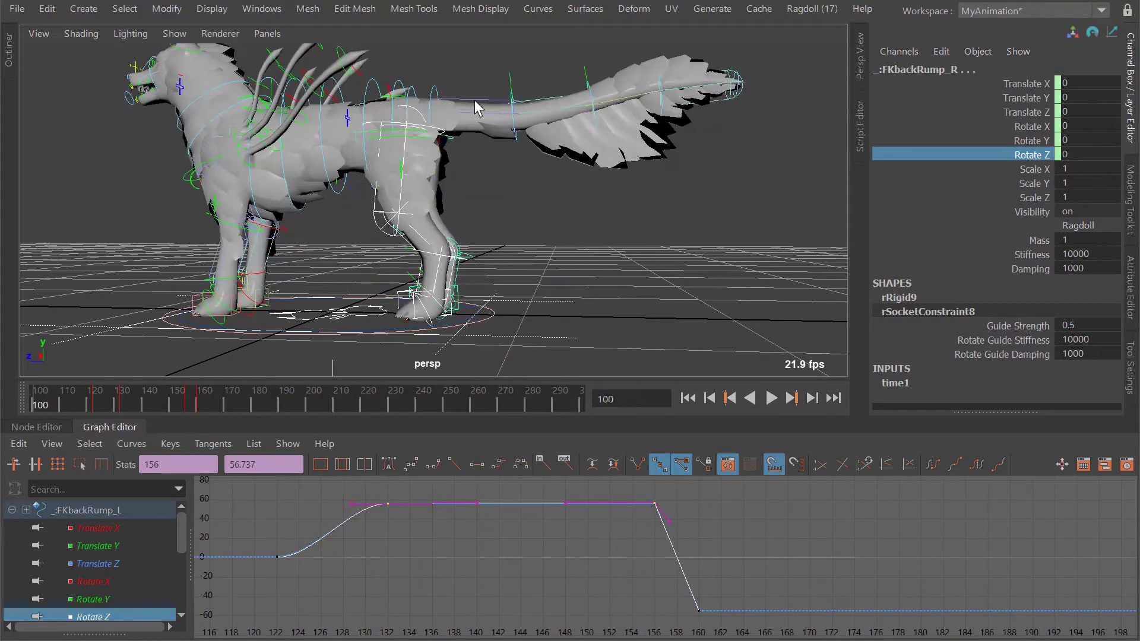
Set the Guide Strength of the selected tail controls to 0.5.
left_click(562, 97)
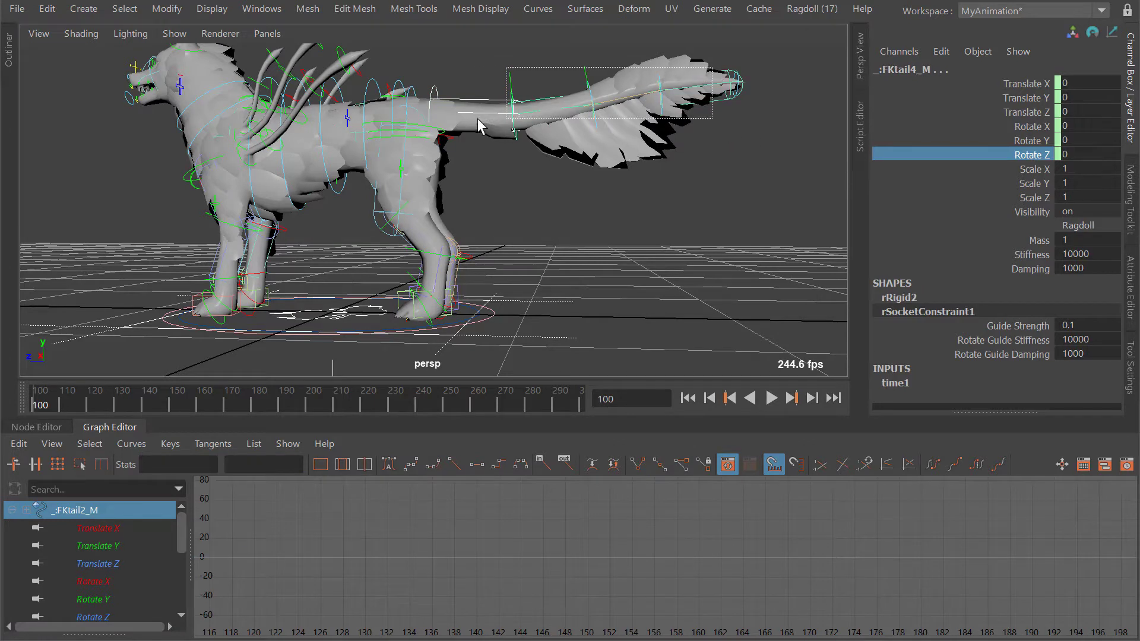
left_click_drag(477, 118, 479, 124)
left_click_drag(523, 157, 546, 163, "alt")
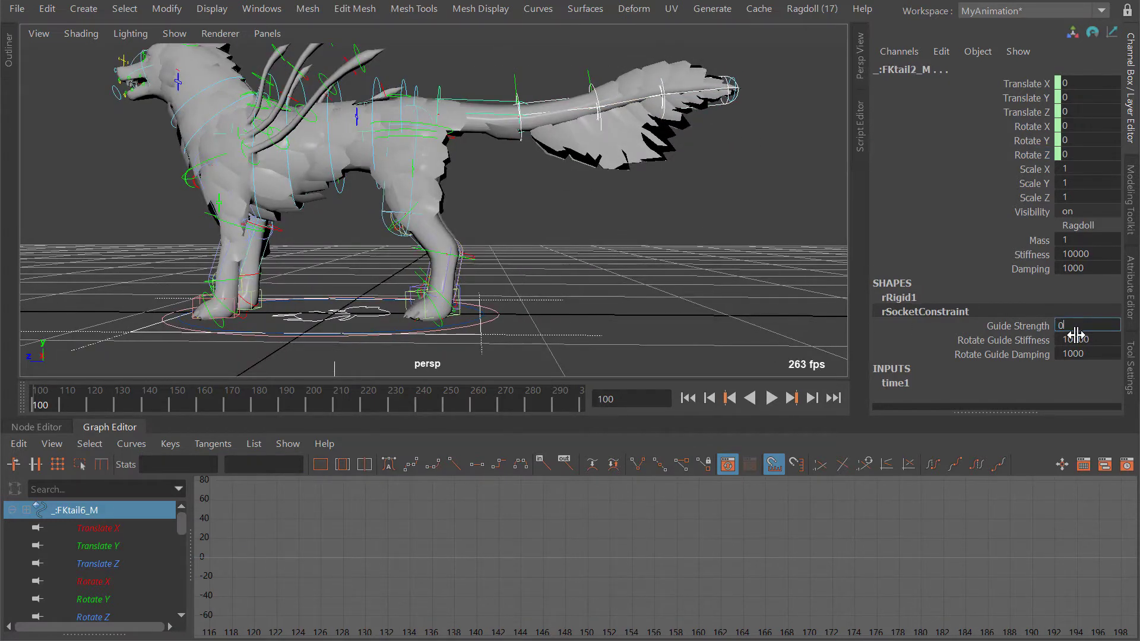
key("Return")
Replay the crouch from frame 100 and stop at frame 142 to examine the tail and hindquarters.
key("alt+v")
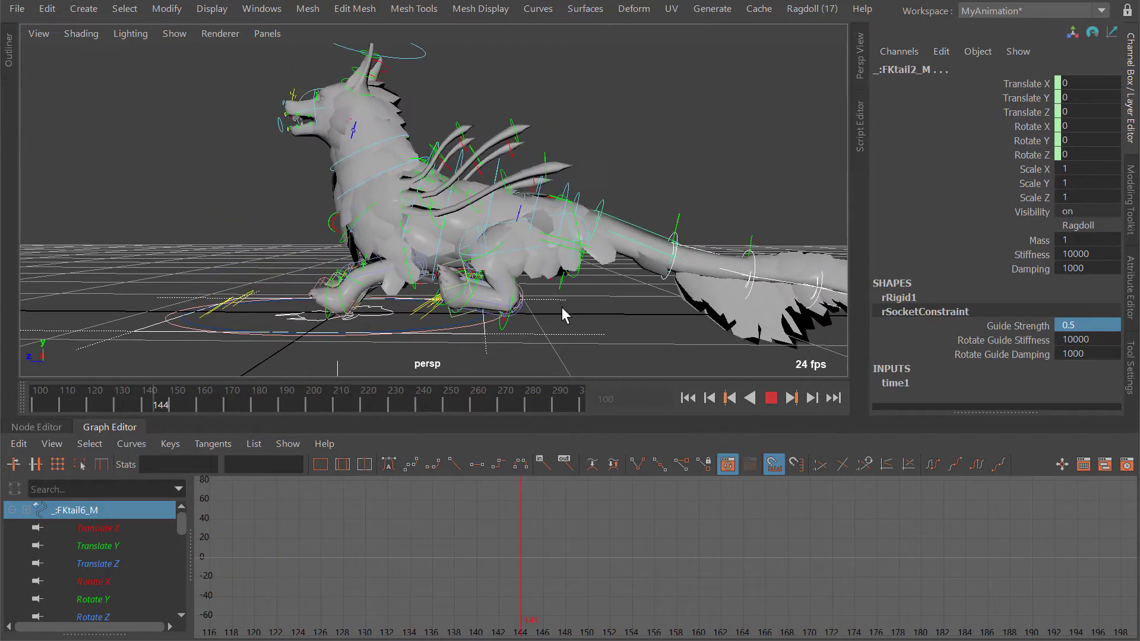
key("Escape")
key("alt+v")
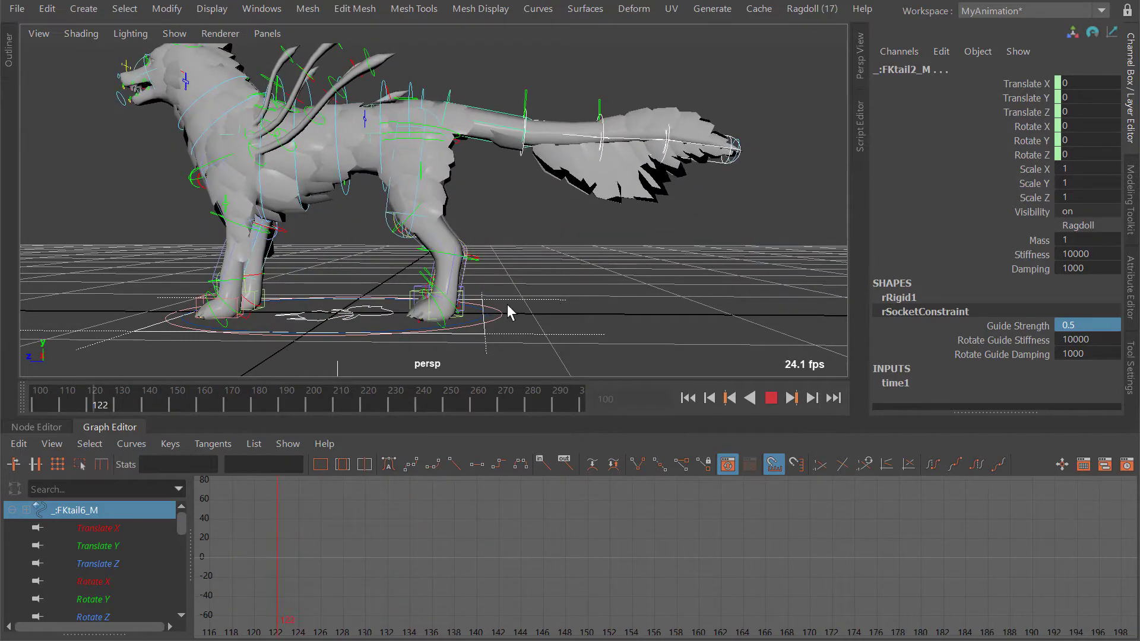
key("alt+v")
right_click_drag(484, 291, 635, 254, "alt")
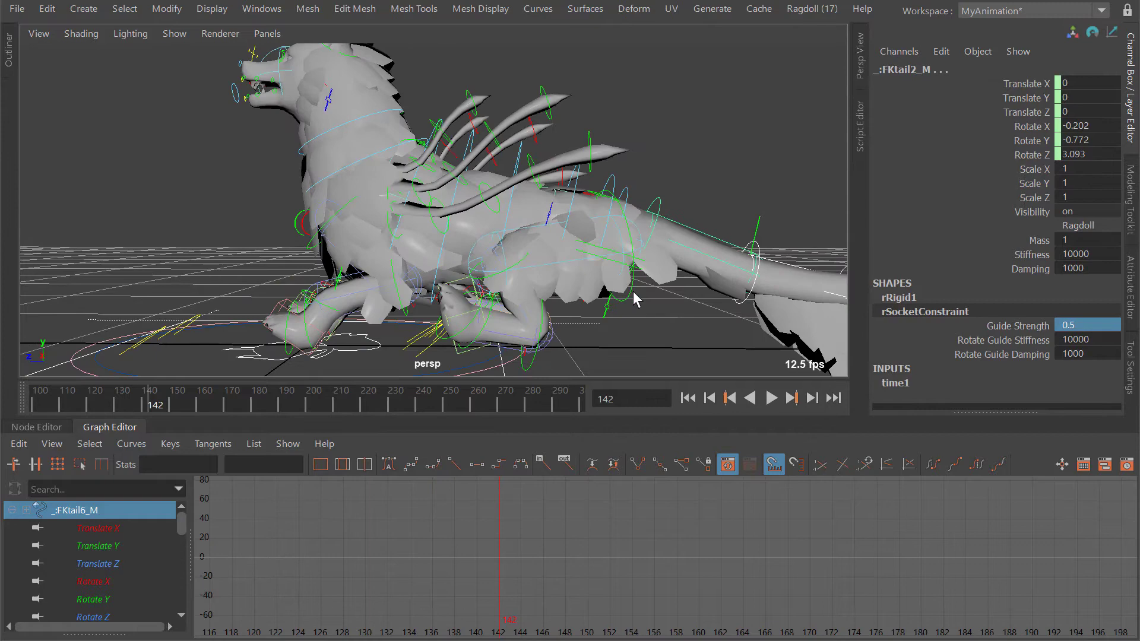
Lower the Rotate Z keys of both back rump controls at frames 132 and 156 to about 37.
left_click_drag(625, 313, 508, 281, "alt")
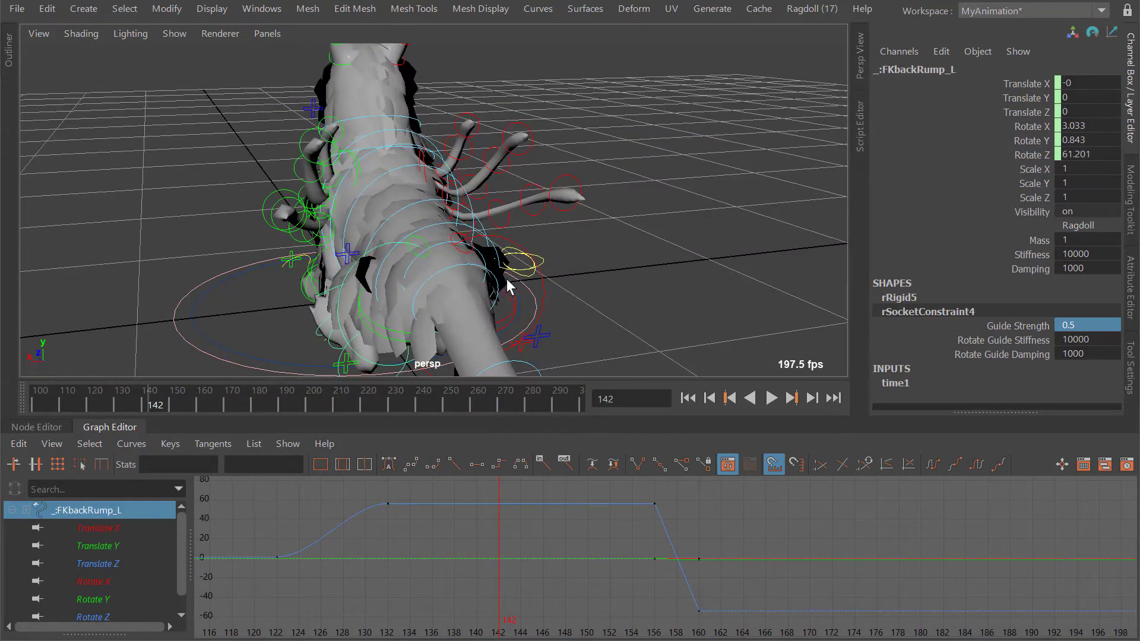
left_click(553, 286, "shift")
left_click_drag(585, 265, 510, 398, "alt")
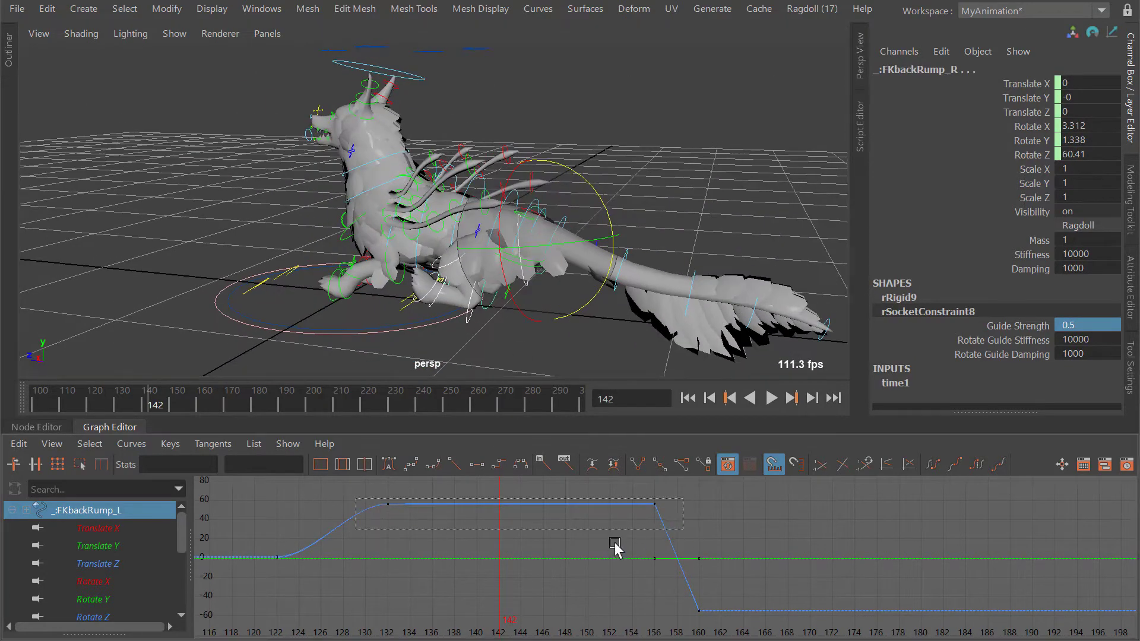
key("w")
middle_click_drag(505, 550, 503, 569, "shift")
Replay the animation from frame 100 in side view to check the shallower rump rotation.
left_click_drag(683, 288, 719, 249, "alt")
key("alt+shift+v")
key("alt+v")
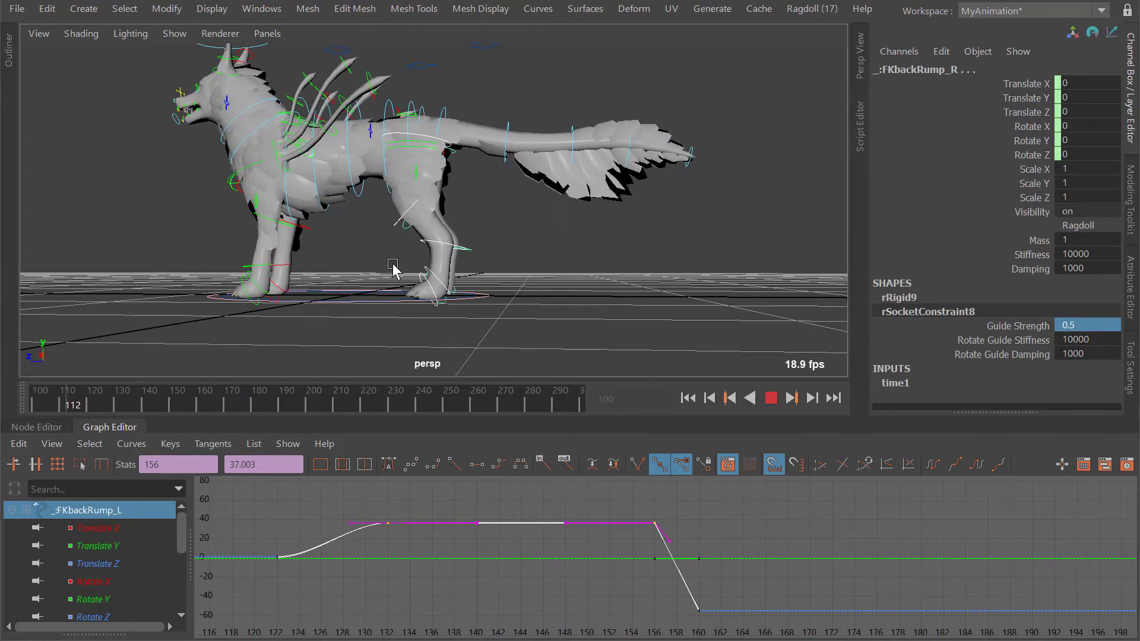
Lower the Rotate Z keys of both back rump controls at frames 132 and 156 to about 28.
key("alt+v")
left_click_drag(383, 238, 426, 309, "alt")
key("alt+v")
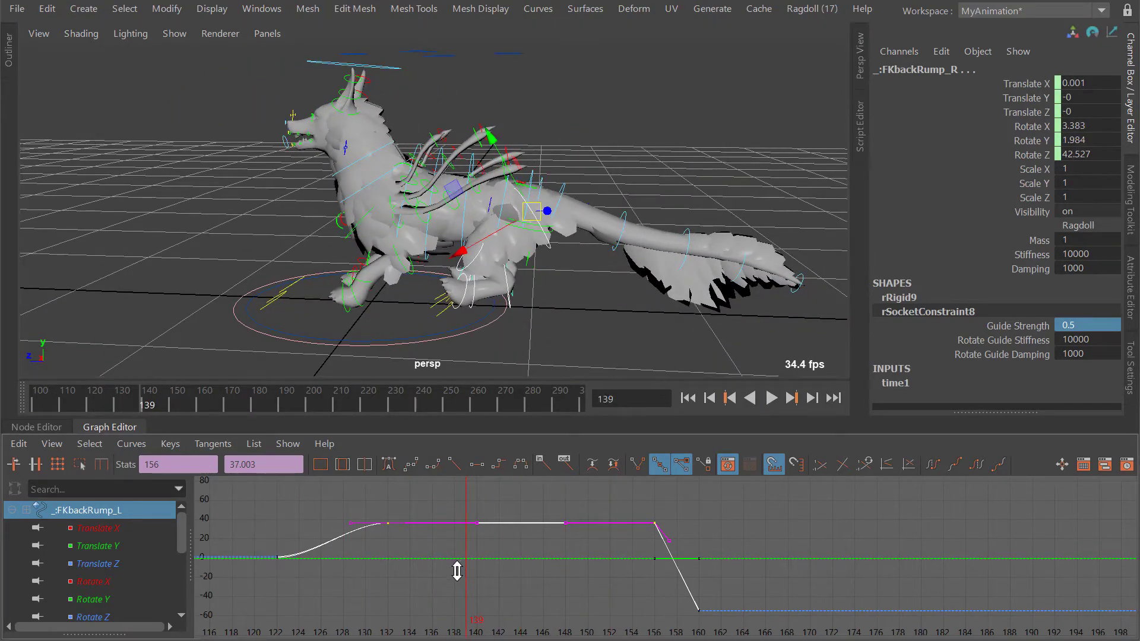
middle_click_drag(457, 571, 457, 579)
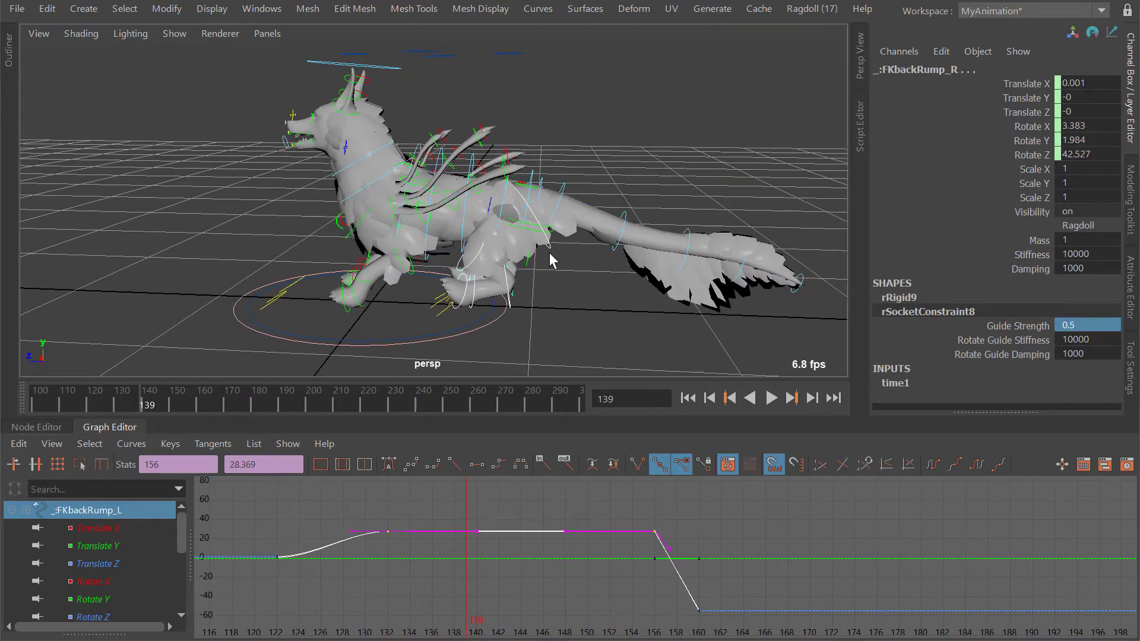
Replay the crouch and lower the back rump controls' Rotate Z keys at frames 132 and 156 further, to about 22.
key("alt+v")
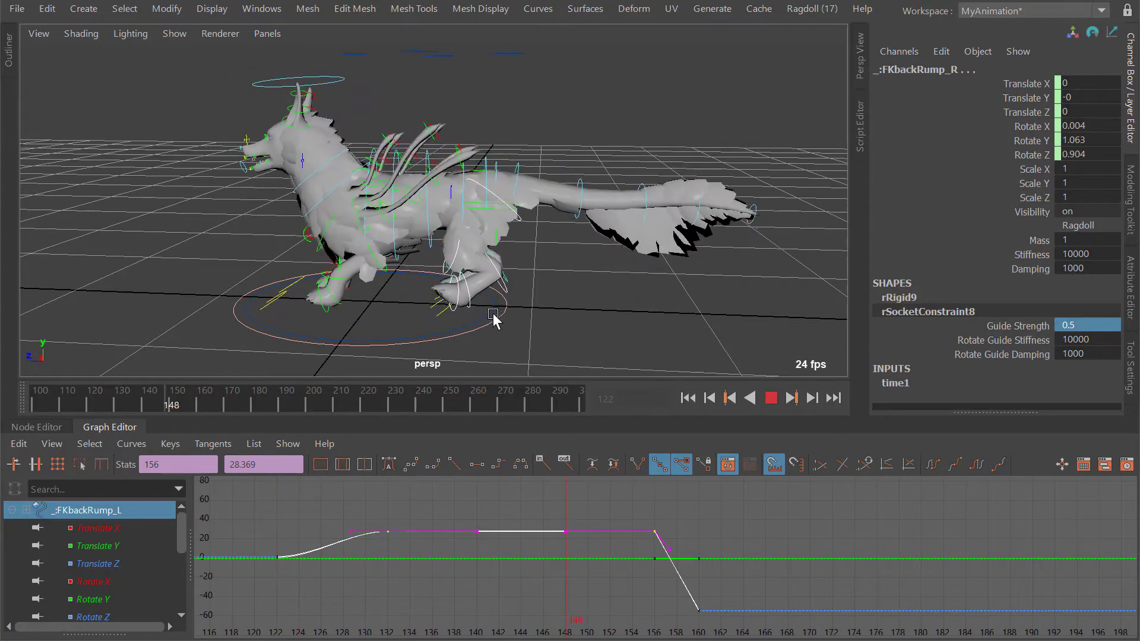
key("alt+v")
middle_click_drag(433, 300, 421, 233, "alt")
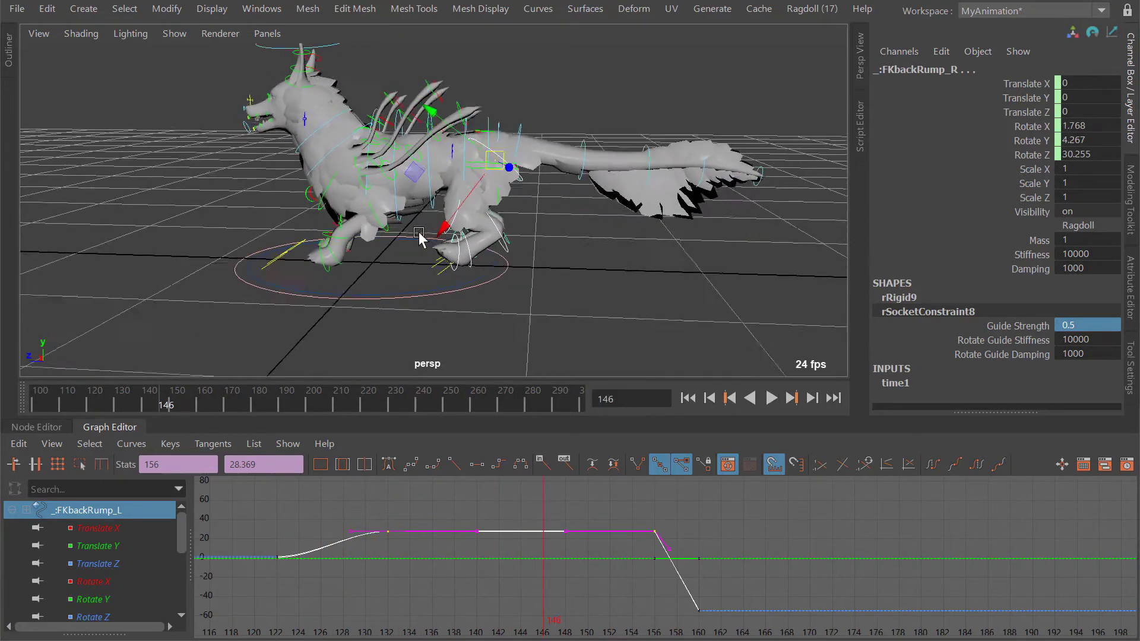
right_click_drag(421, 232, 487, 242, "alt")
left_click_drag(487, 235, 497, 240, "alt")
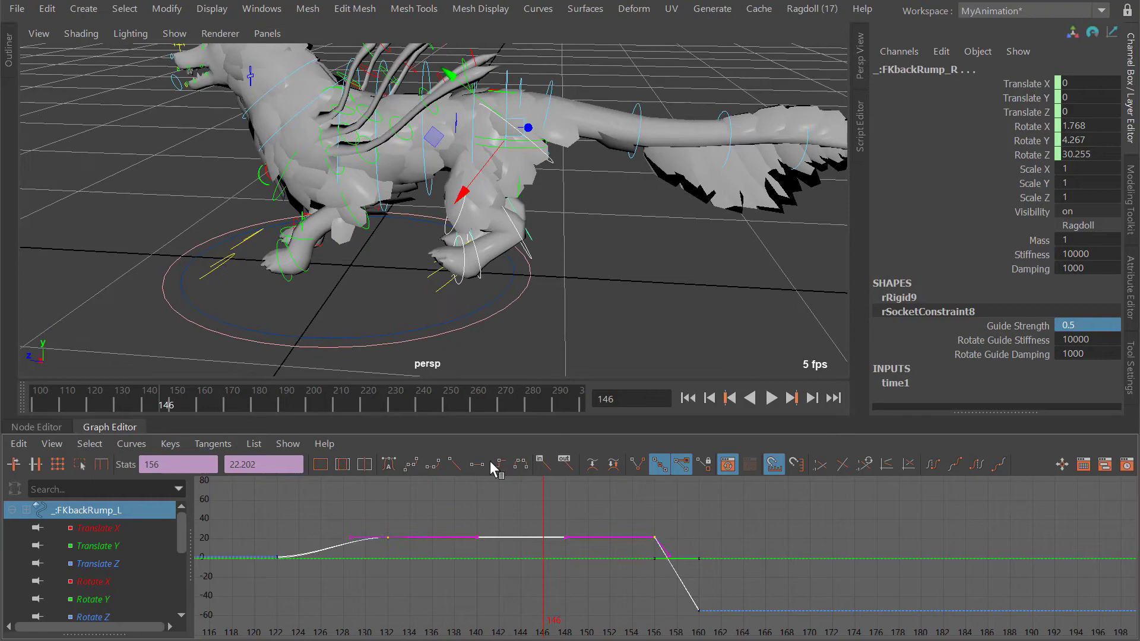
Replay and scrub through the crouch and push-off to examine the hindquarters with the reduced rump rotation.
key("k")
left_click_drag(320, 522, 282, 531)
key("alt+v")
key("alt+v")
scroll(365, 181, "down", 3)
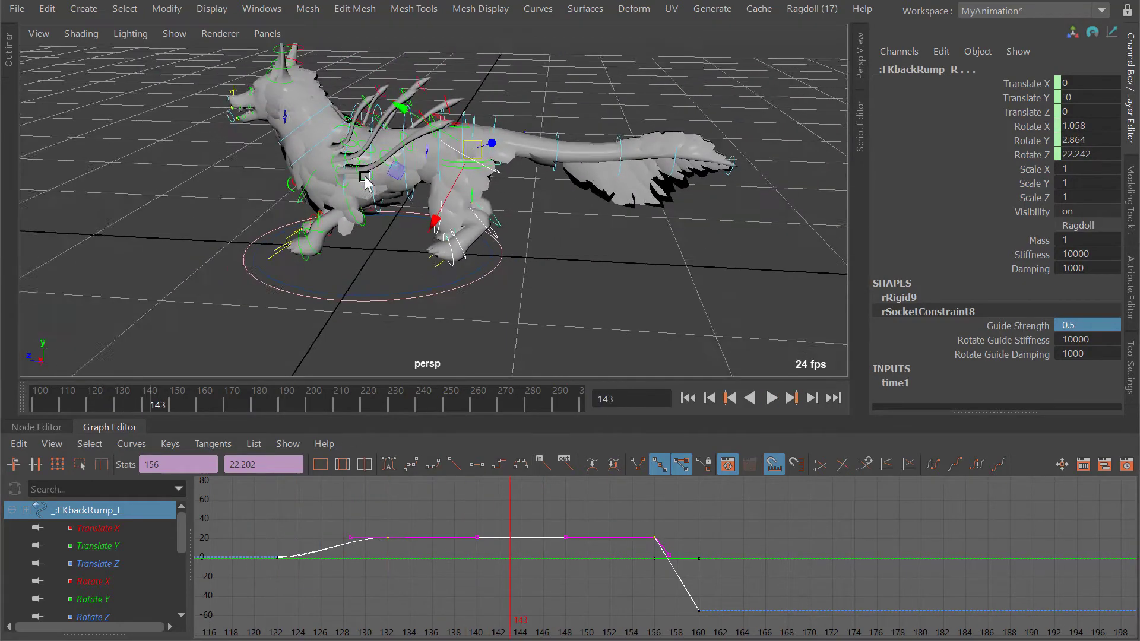
middle_click_drag(366, 177, 393, 203, "alt")
key("alt+v")
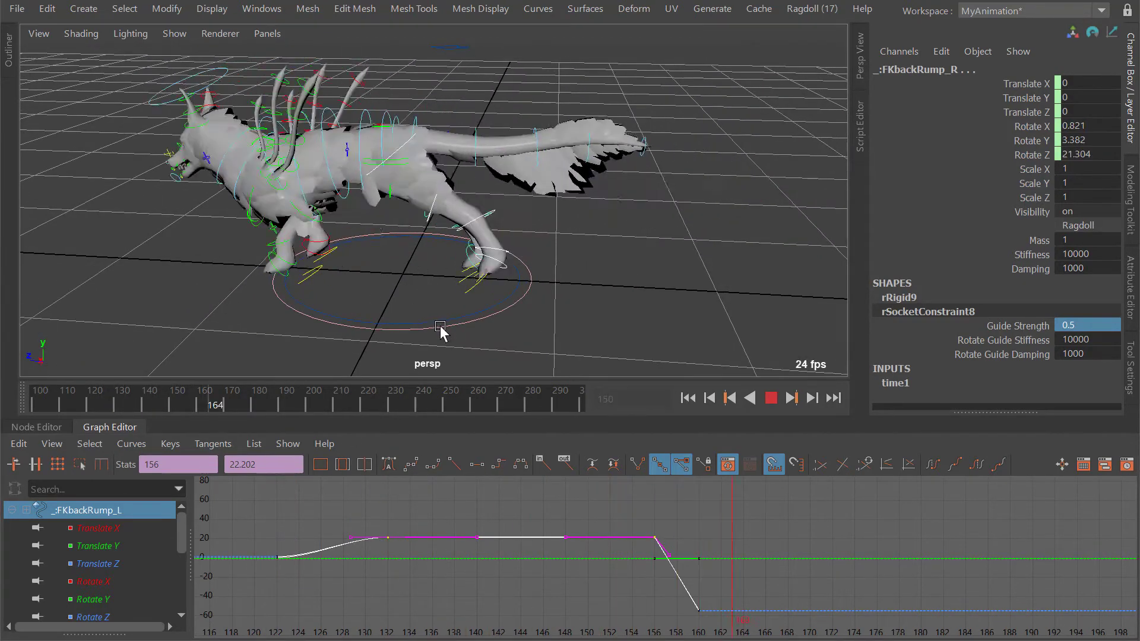
left_click_drag(495, 282, 345, 274, "alt")
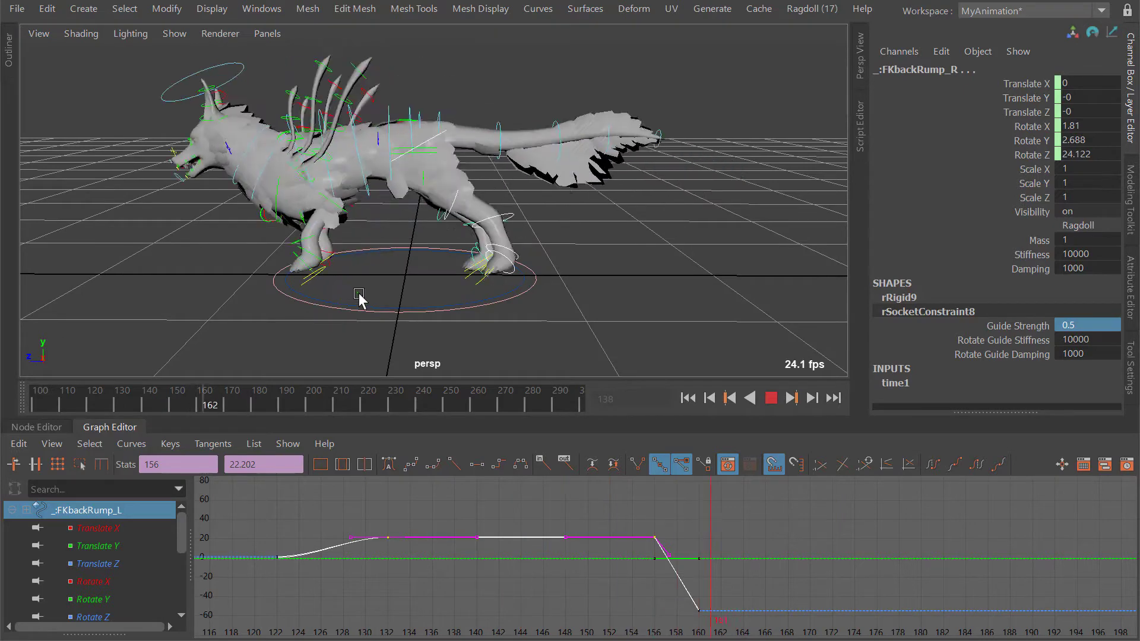
key("alt+v")
key("k")
left_click_drag(521, 261, 420, 250)
key("alt+v")
key("Escape")
Add the back hip and knee controls to the selected rump controls and move all their frame 160 keys to frame 158.
right_click_drag(420, 249, 659, 246, "alt")
middle_click_drag(659, 246, 479, 219, "alt")
left_click_drag(480, 222, 429, 161, "alt")
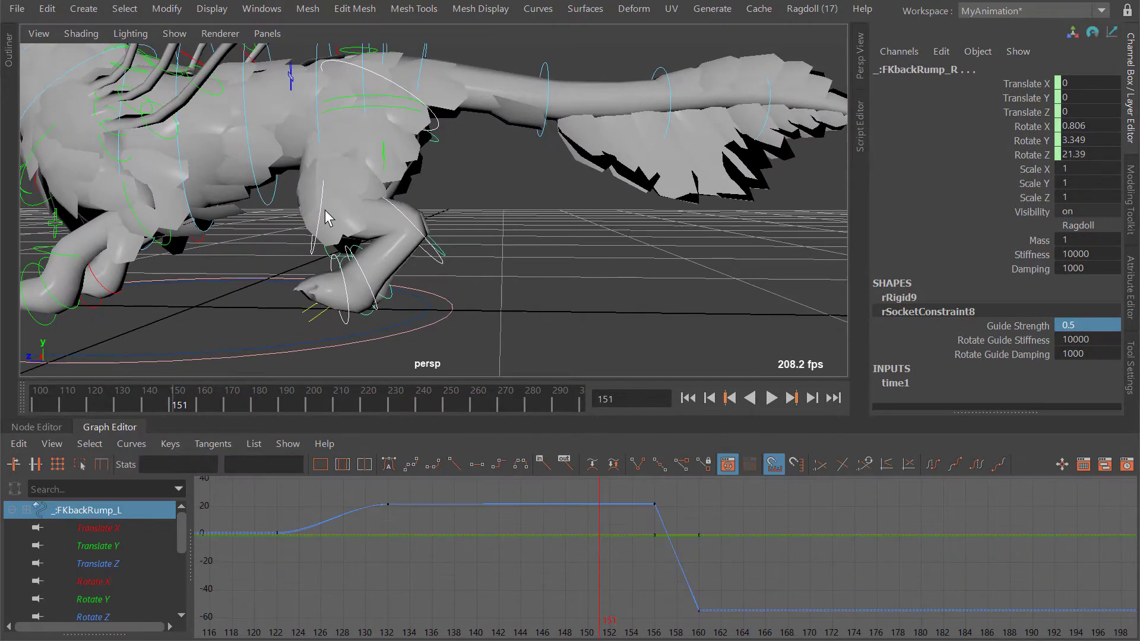
left_click_drag(322, 212, 292, 203, "shift")
middle_click_drag(291, 202, 353, 191, "alt")
left_click_drag(494, 230, 476, 239, "shift")
left_click_drag(479, 239, 364, 231, "alt")
left_click_drag(538, 226, 469, 245, "alt")
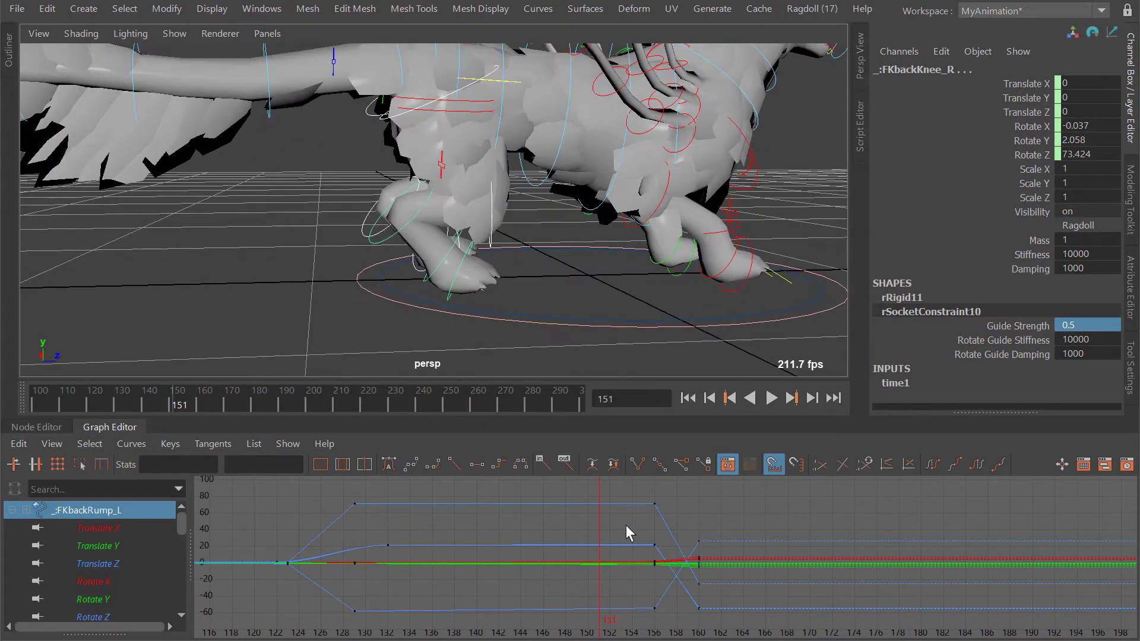
right_click_drag(581, 217, 445, 171, "alt")
left_click_drag(446, 171, 417, 137, "alt")
right_click_drag(417, 137, 438, 188, "alt")
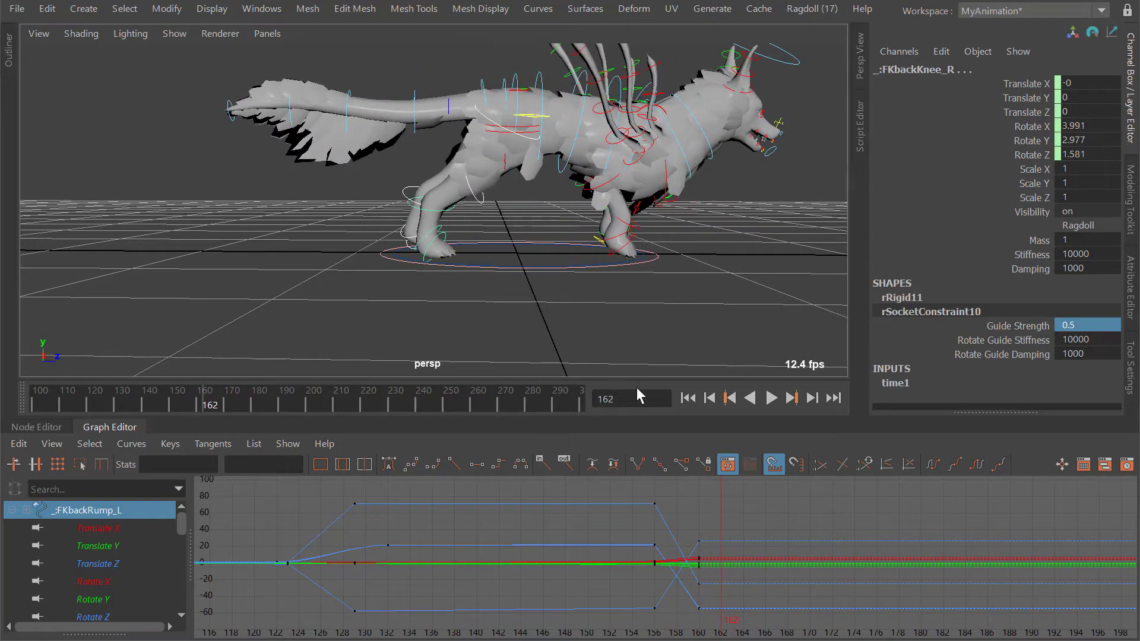
key("alt+v")
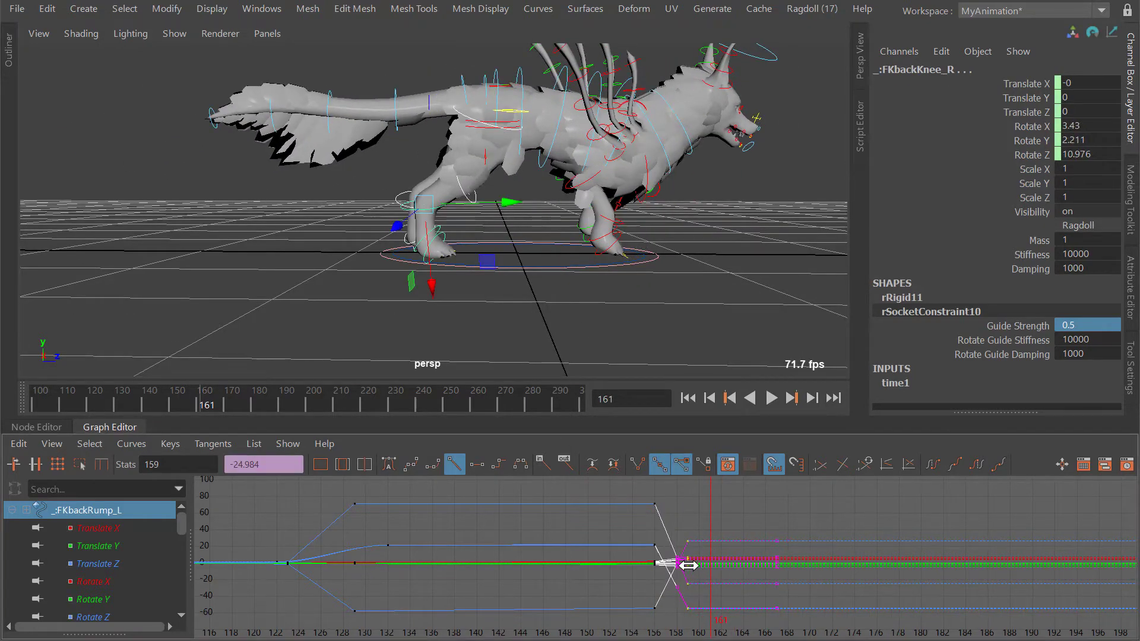
middle_click_drag(683, 565, 638, 557, "alt")
left_click_drag(610, 538, 594, 541)
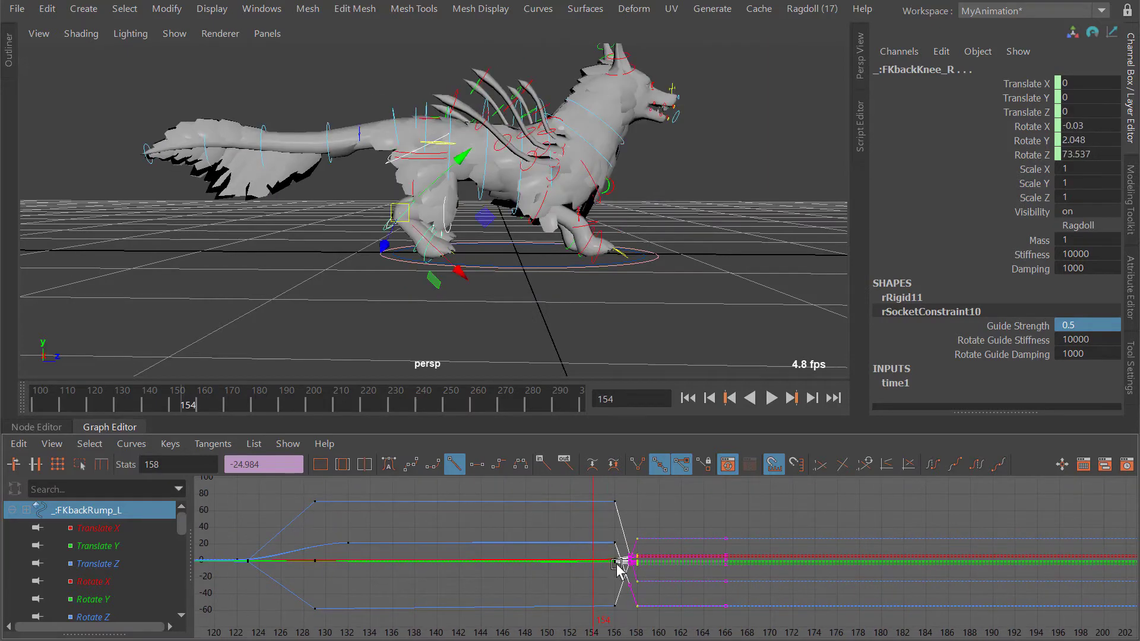
Replay the quicker push-off in a wide view and examine the poses around frames 154 to 157 frame by frame.
right_click_drag(584, 276, 539, 192, "alt")
middle_click_drag(599, 236, 525, 220, "alt")
key("alt+v")
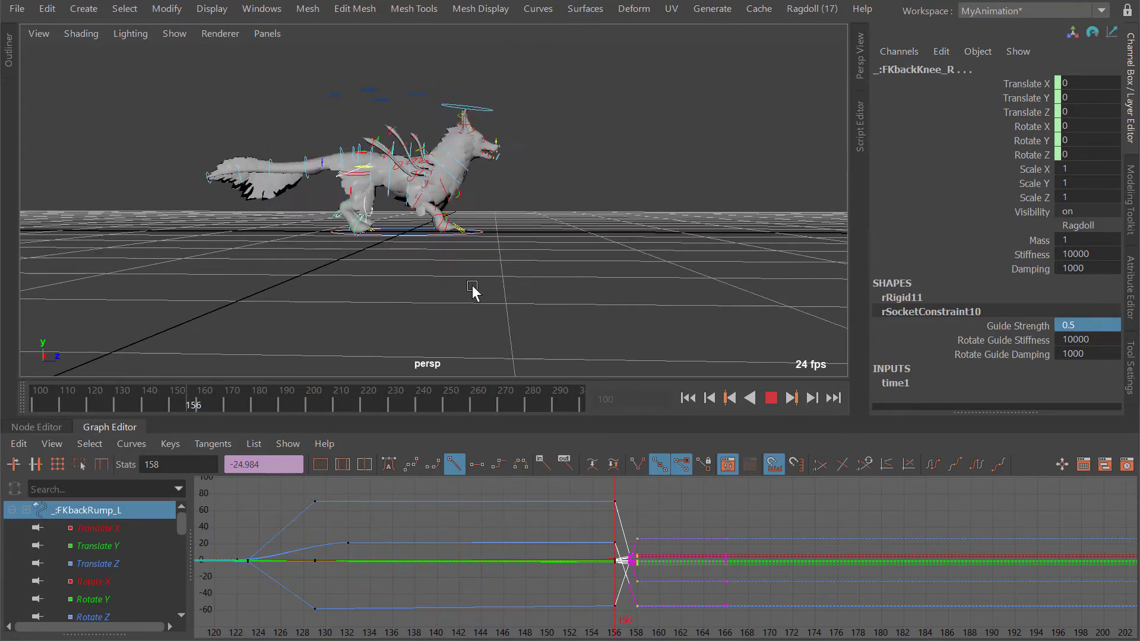
key("alt+v")
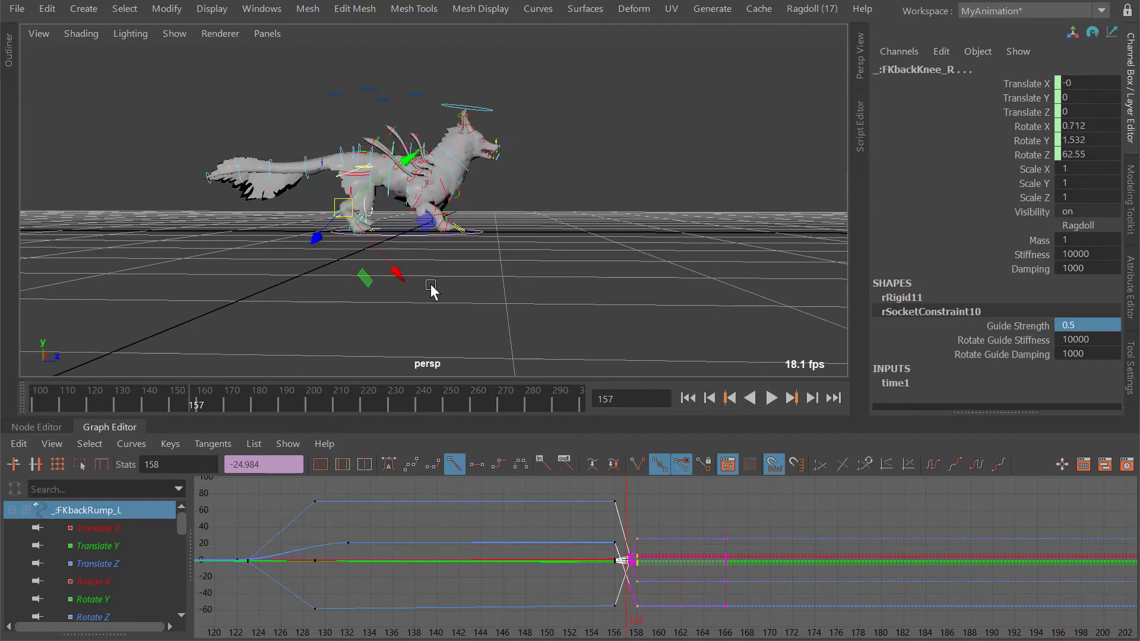
left_click_drag(431, 285, 550, 257, "alt")
key("alt+period")
key("alt+period")
key("alt+comma")
key("alt+comma")
key("alt+comma")
key("alt+comma")
key("alt+comma")
right_click_drag(545, 263, 576, 243, "alt")
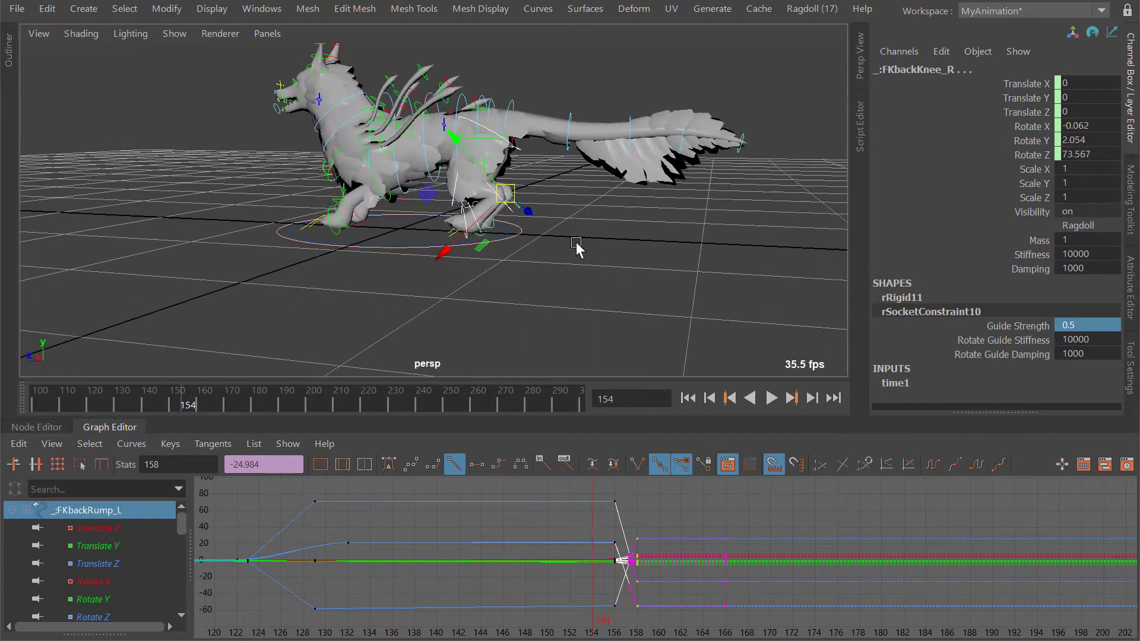
key("alt+period")
Set the Guide Strength of the selected back rump, hip and knee controls to 1.
scroll(563, 242, "up", 2)
double_click(902, 298)
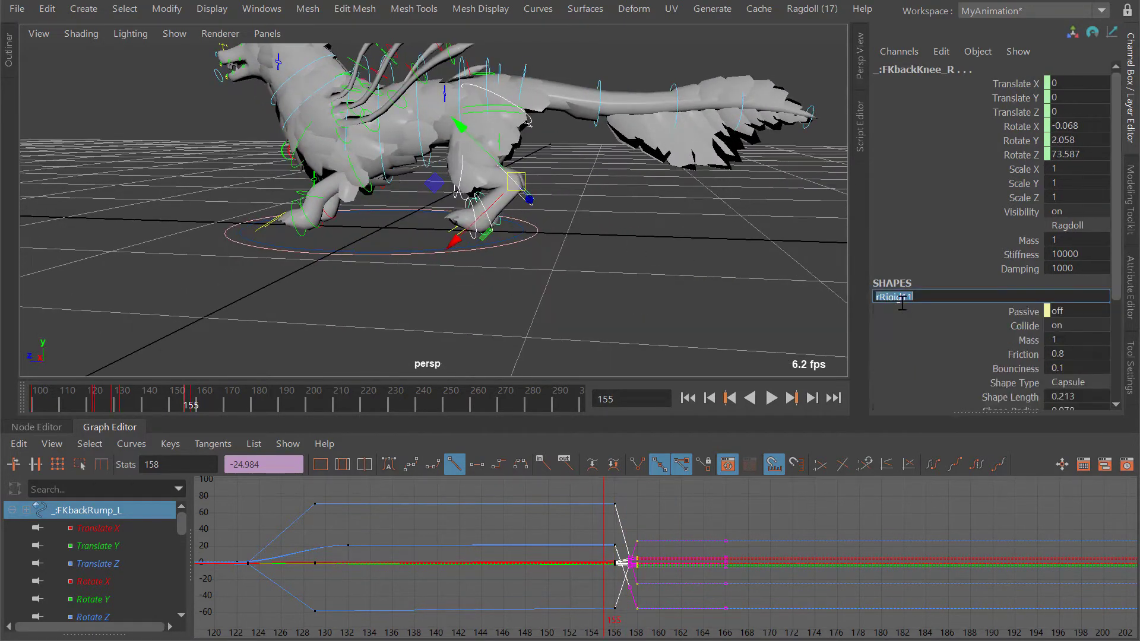
scroll(1071, 403, "down", 3)
left_click(922, 363)
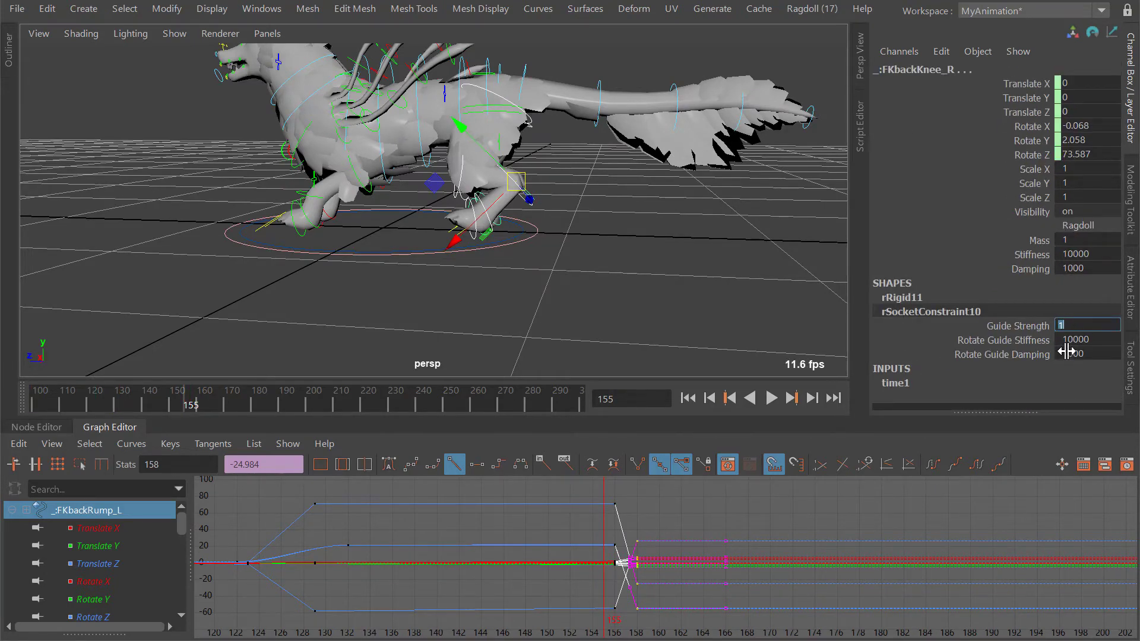
scroll(477, 198, "down", 2)
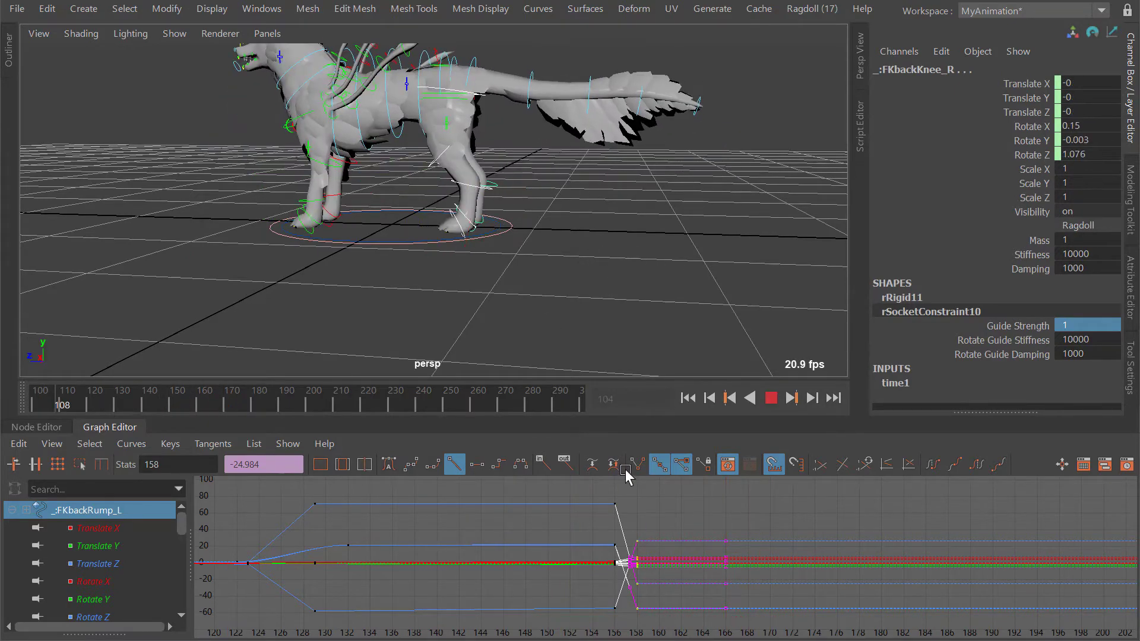
Move the back leg controls' frame 158 keys to frame 157 for a one-frame push-off.
left_click(635, 529)
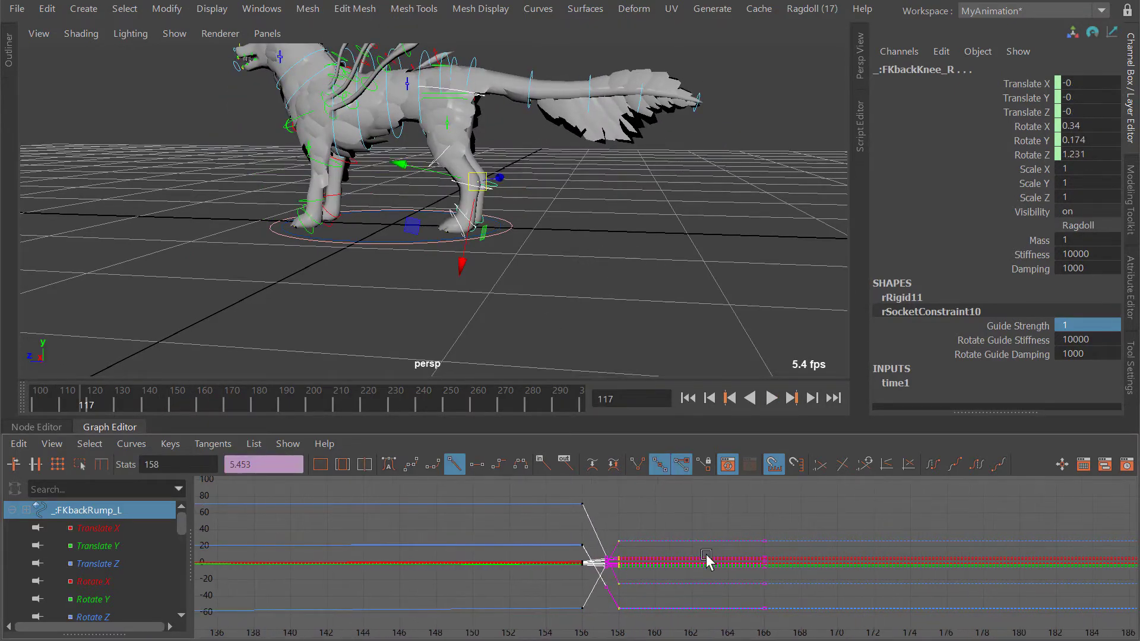
right_click_drag(706, 554, 625, 552, "alt+shift")
middle_click_drag(423, 568, 575, 570, "alt")
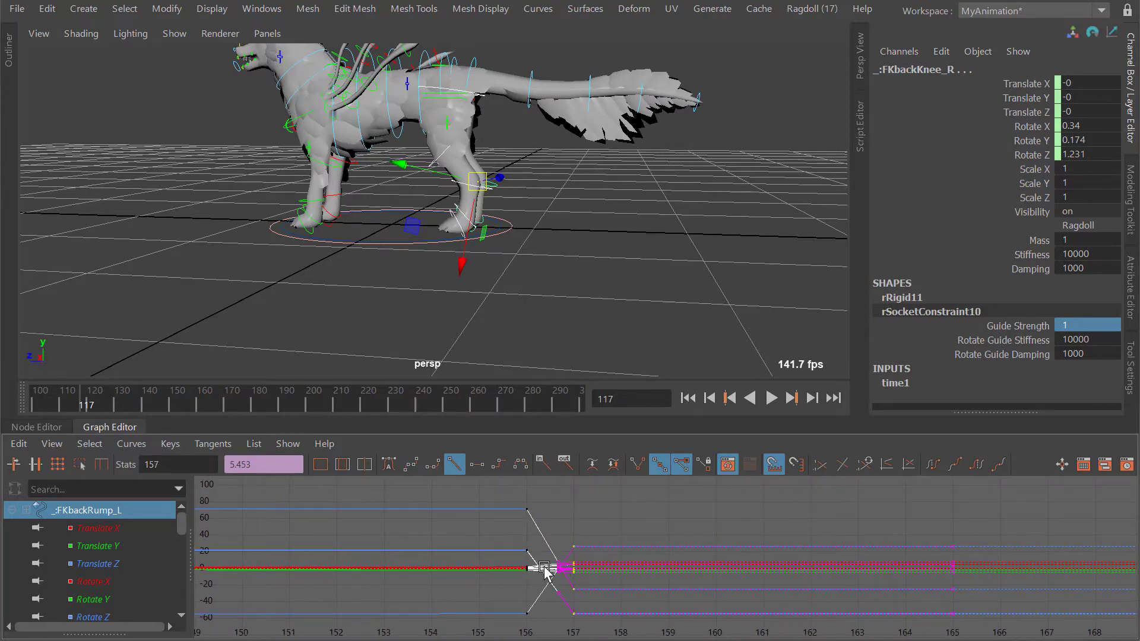
Replay the animation from frame 100 in wide and close views to check the strength of the jump.
right_click_drag(518, 220, 586, 301, "alt")
middle_click_drag(469, 166, 494, 218, "alt")
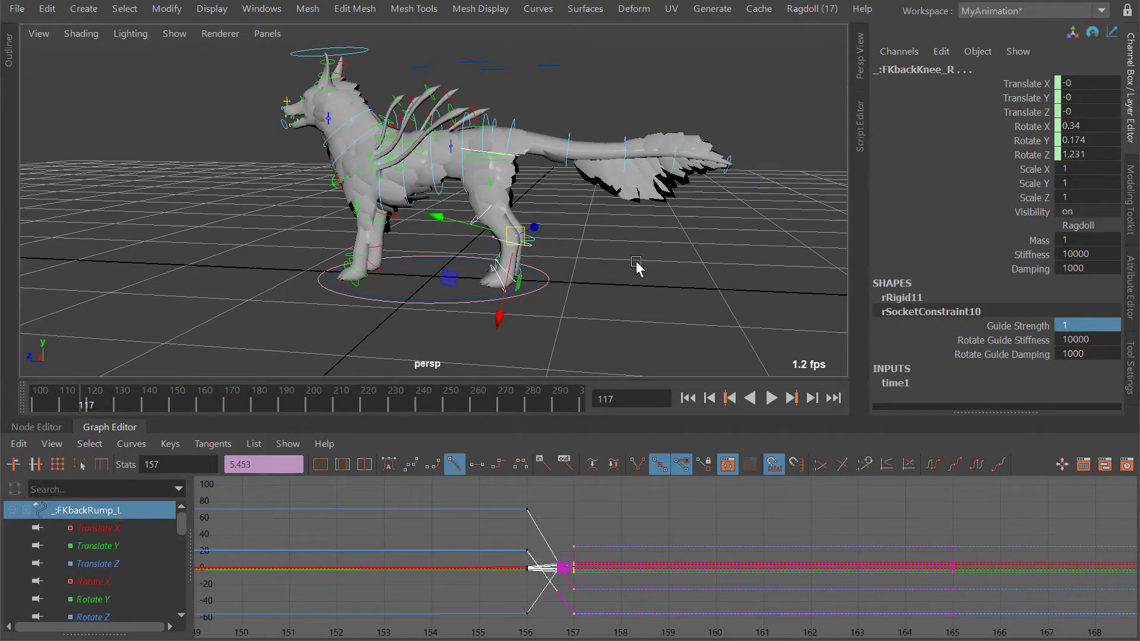
right_click_drag(637, 266, 486, 176, "alt")
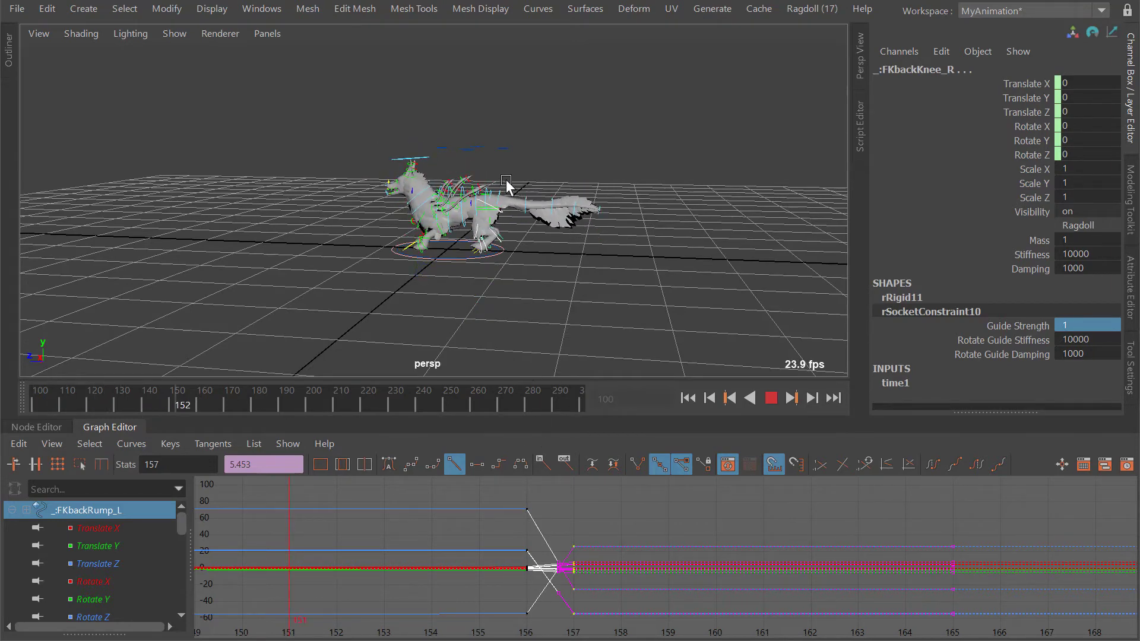
key("alt+shift+v")
key("alt+v")
right_click_drag(384, 178, 552, 187)
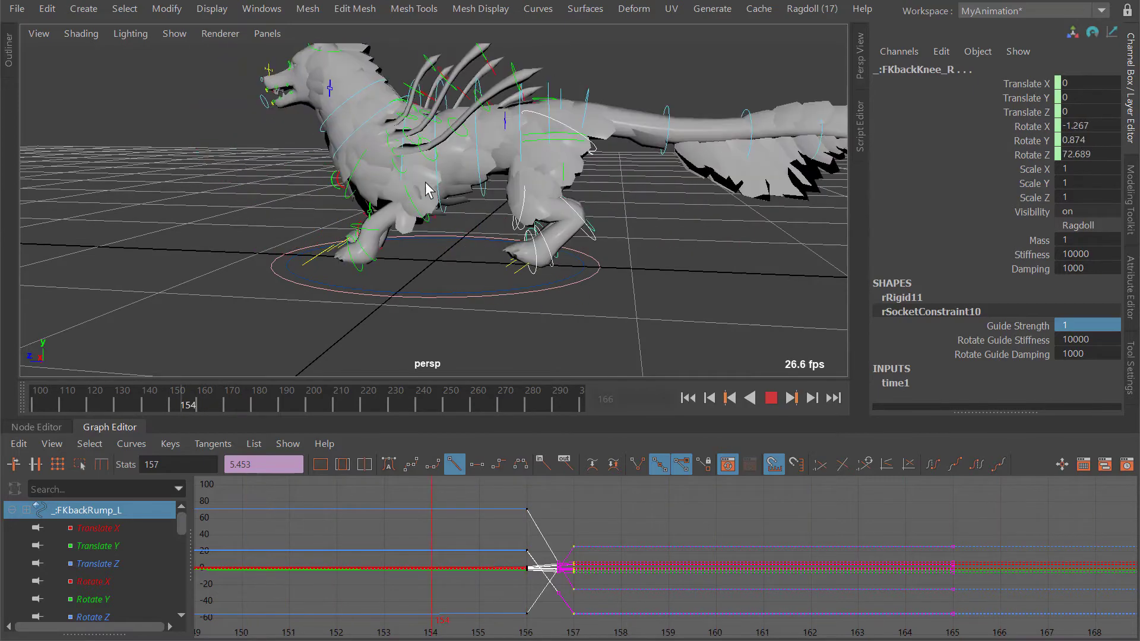
key("Escape")
key("alt+v")
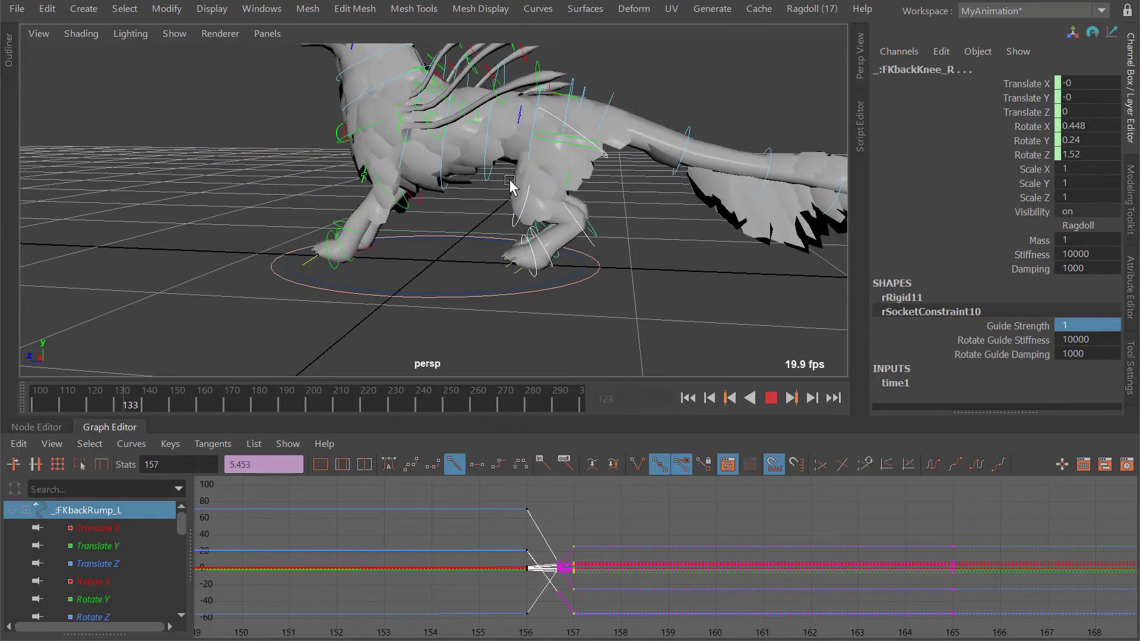
key("alt+v")
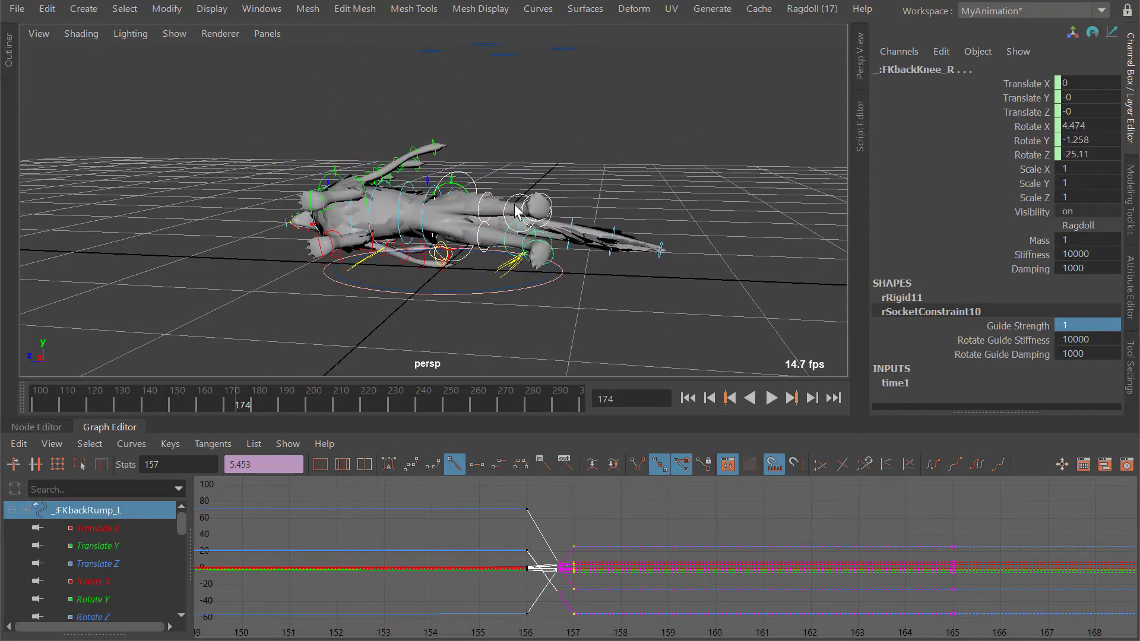
Replay the jump from raised, rotated and low side views to examine the body's motion in the air.
key("alt+v")
key("alt+v")
key("alt+v")
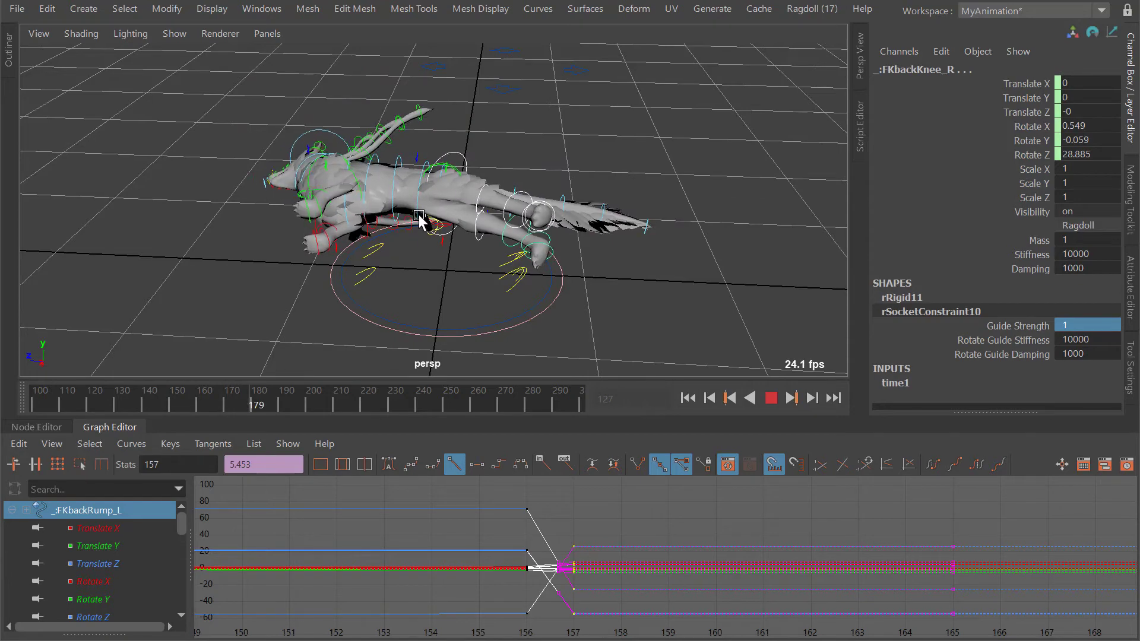
left_click_drag(406, 214, 564, 233, "alt")
key("alt+v")
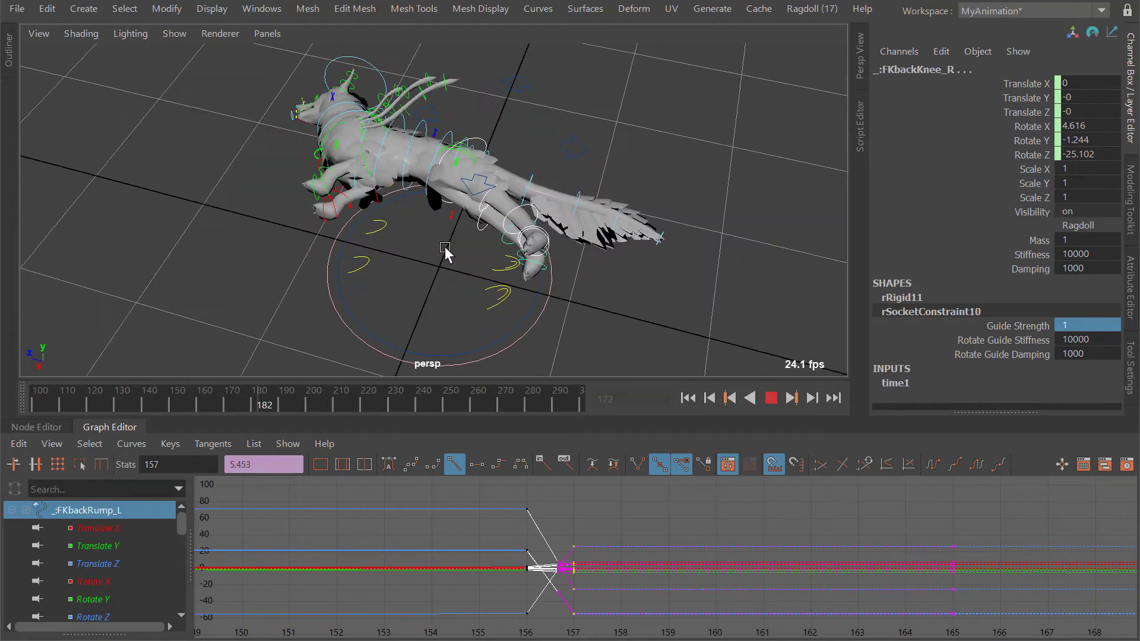
key("alt+v")
left_click_drag(447, 250, 988, 306, "alt")
middle_click_drag(574, 193, 611, 206, "alt")
key("alt+v")
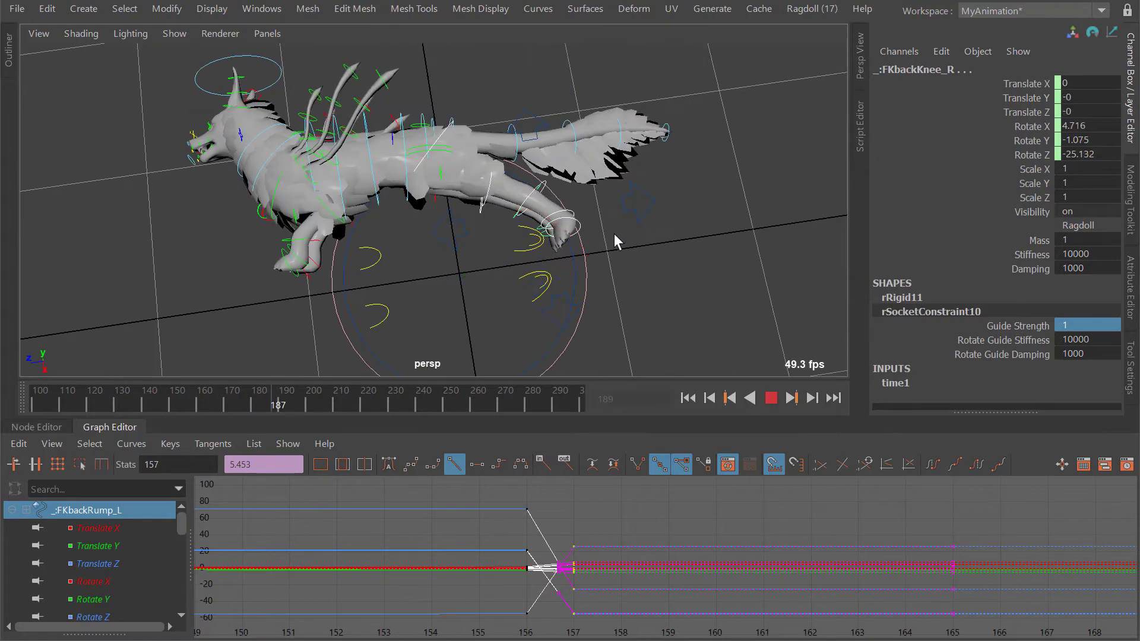
left_click_drag(475, 219, 529, 228, "alt")
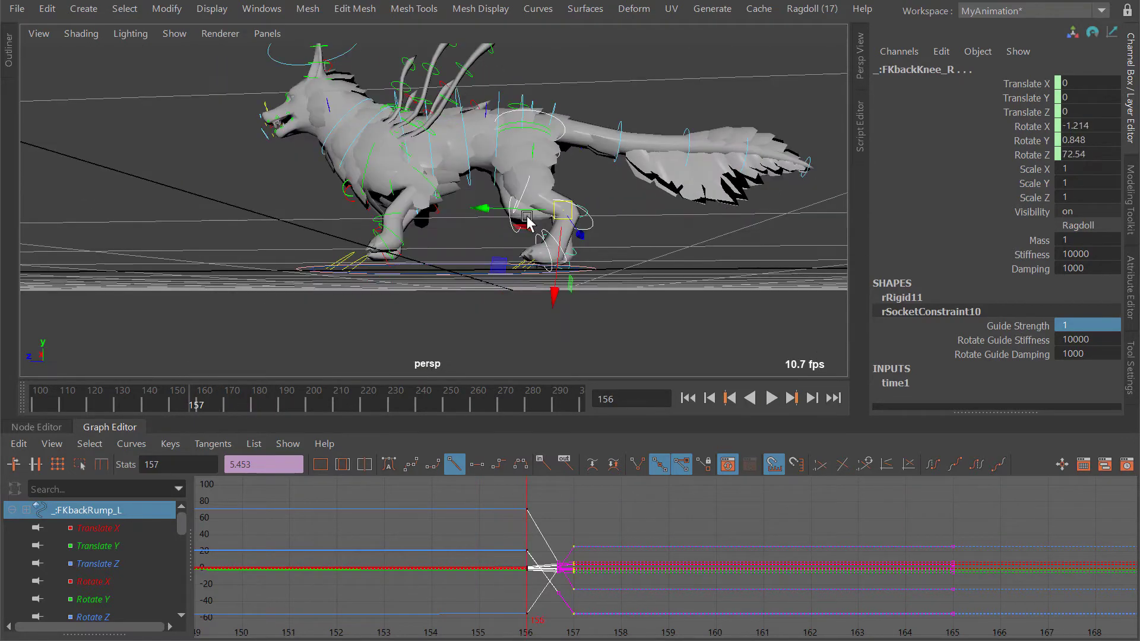
Key the Guide Strength of the selected back leg controls at 1 on frame 159.
key("alt+v")
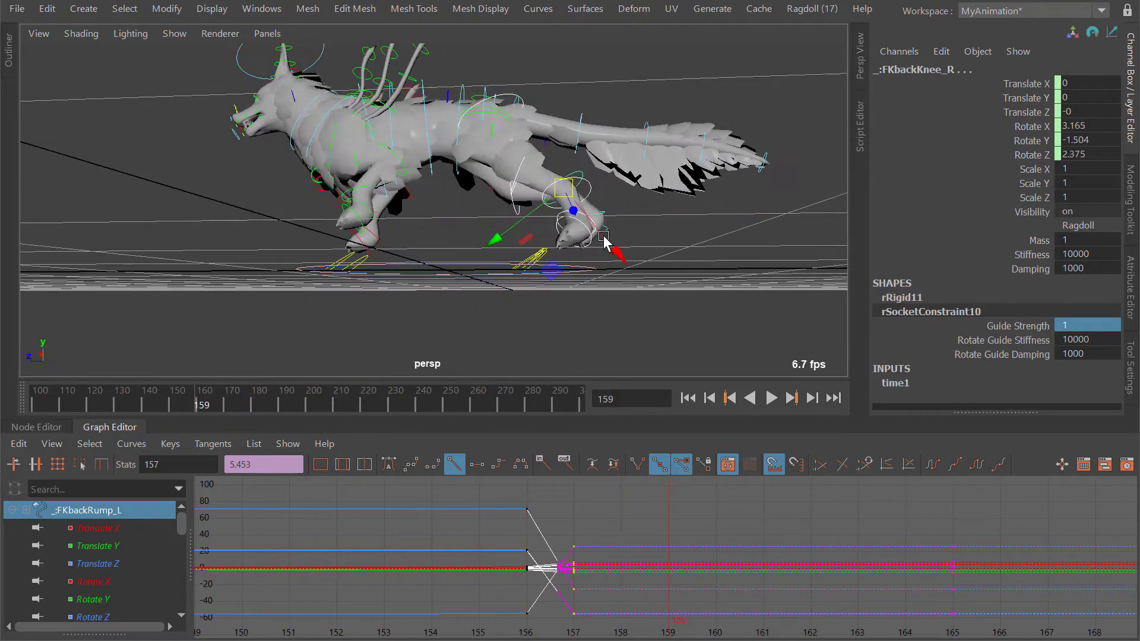
right_click(1007, 325)
left_click(1055, 361)
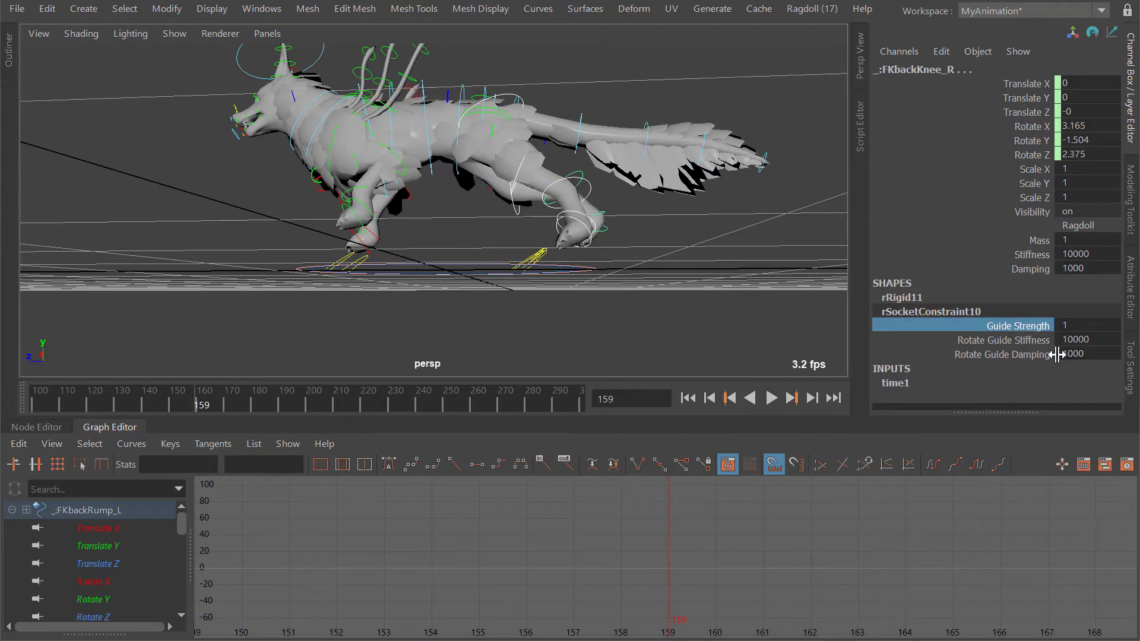
key("alt+period")
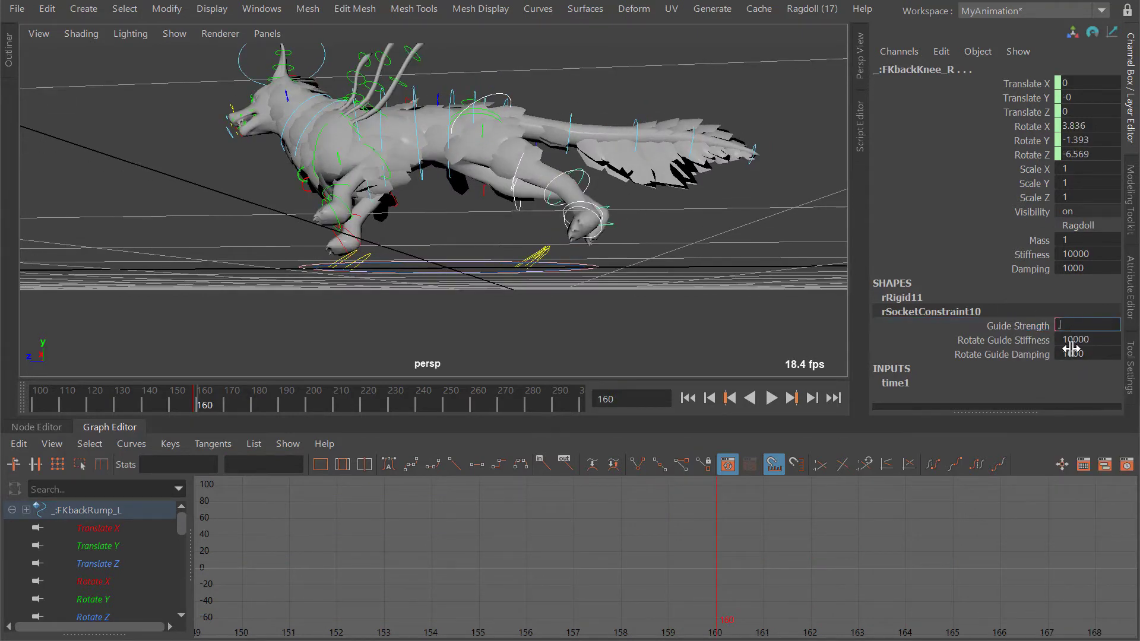
Go back through the take-off frames and replay the jump to examine when the hind legs leave the ground.
key("alt+comma")
key("alt+comma")
key("alt+comma")
key("alt+comma")
key("alt+comma")
left_click_drag(586, 150, 640, 290, "alt")
key("alt+v")
key("alt+v")
key("k")
left_click_drag(690, 259, 540, 249)
Key the back leg controls' Guide Strength at 0.2 on frame 160 and return to frame 156.
key("alt+period")
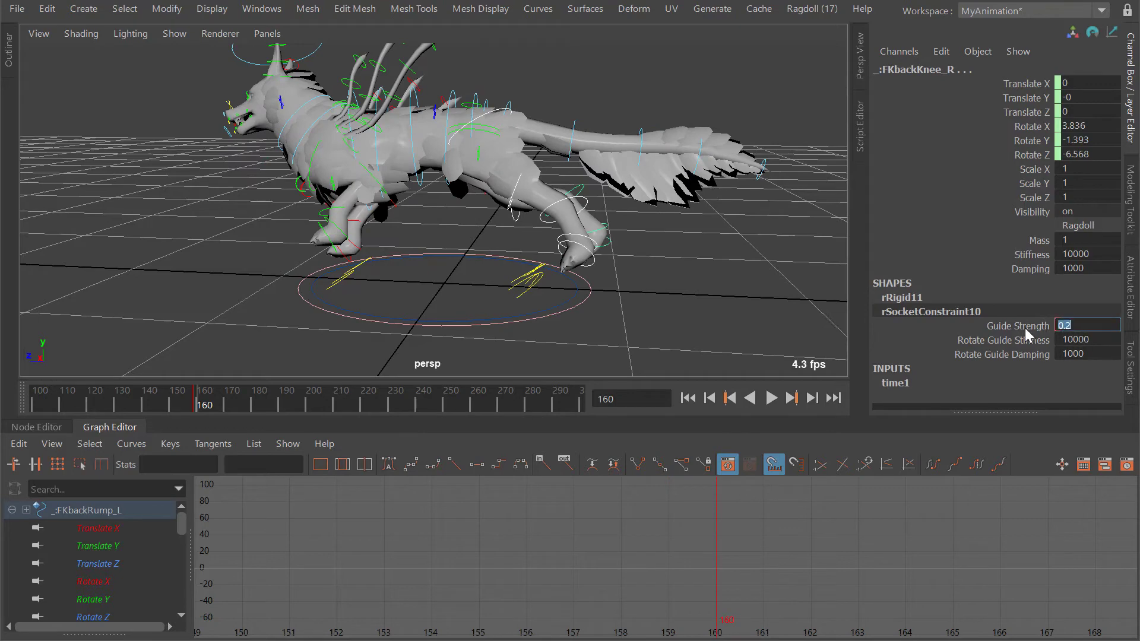
right_click(1025, 328)
left_click(1056, 353)
key("alt+comma")
key("alt+comma")
key("alt+comma")
key("alt+comma")
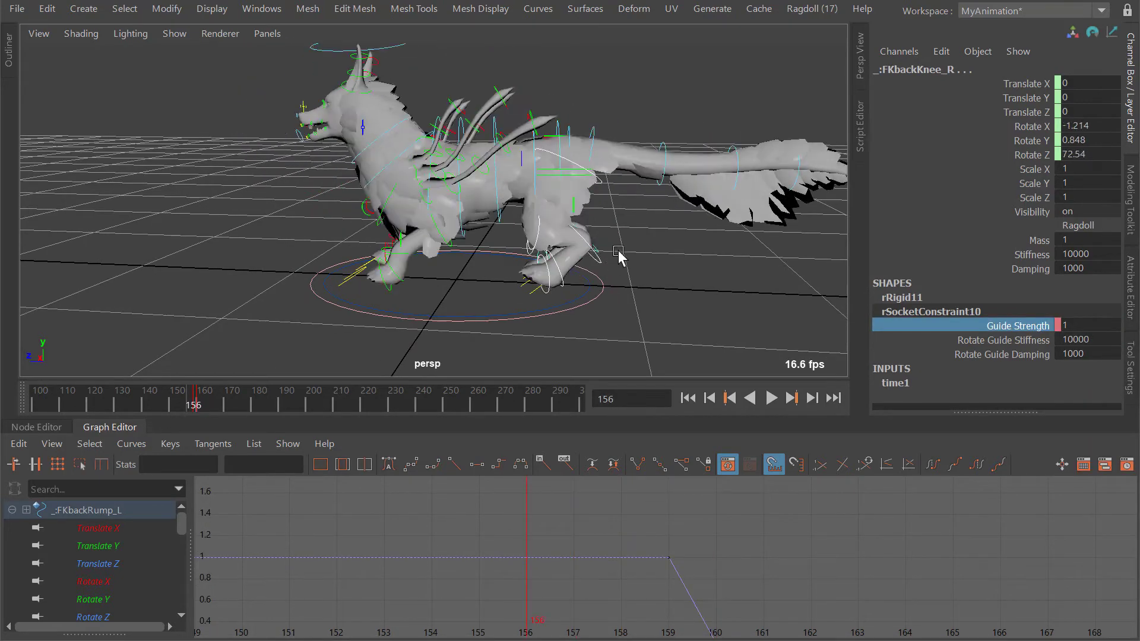
Replay the jump from side and raised views to examine how the body moves after the back legs relax.
key("alt+v")
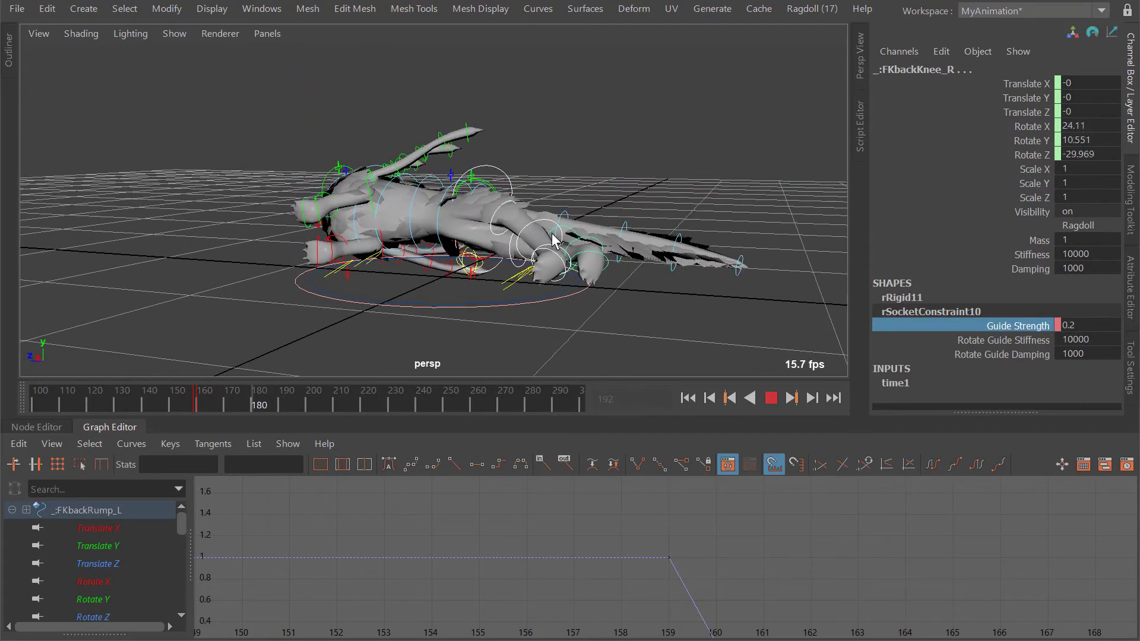
key("alt+v")
left_click_drag(461, 228, 503, 230, "alt")
key("alt+v")
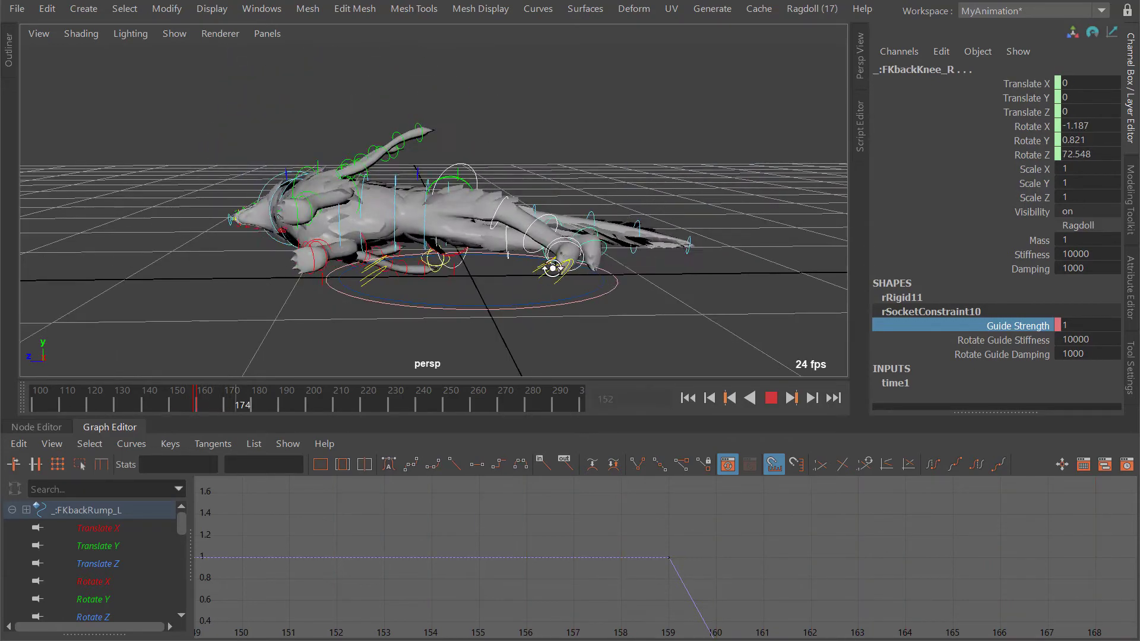
left_click_drag(552, 268, 539, 248, "alt")
key("k")
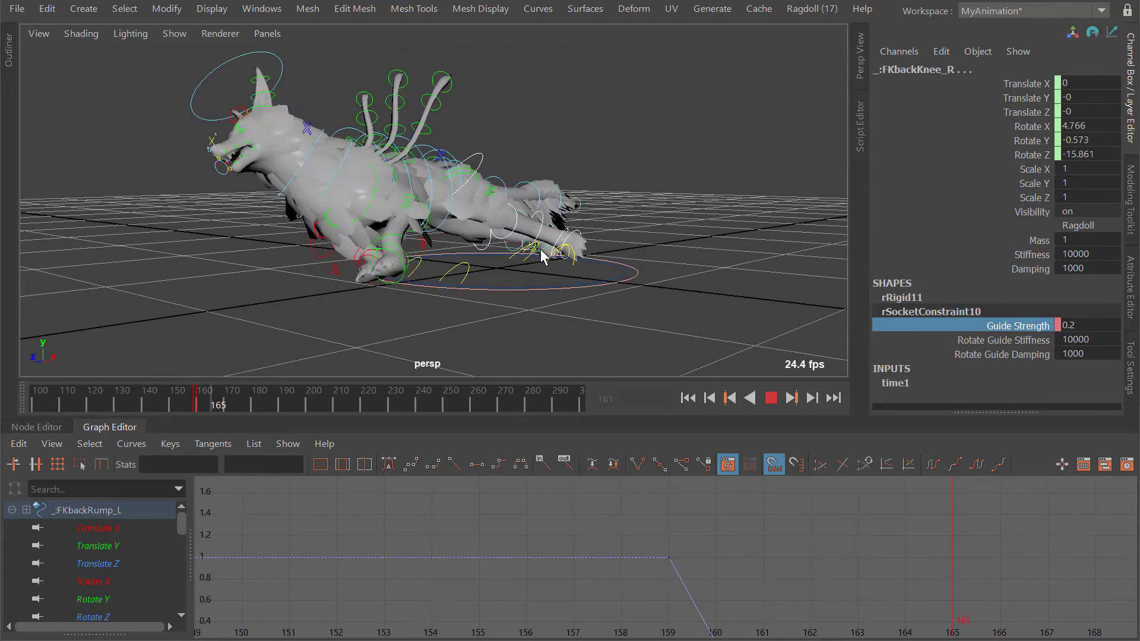
left_click_drag(439, 239, 463, 128, "alt")
Select the root control and key its Strength Multiplier at 4.59 on frame 159.
left_click(515, 141)
key("alt+v")
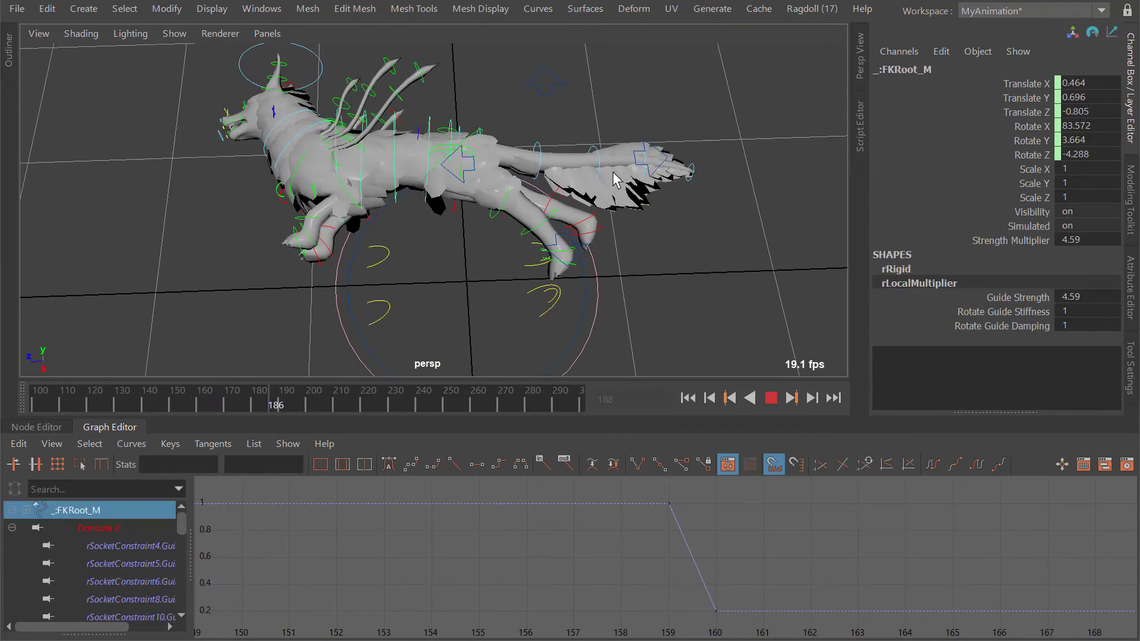
key("alt+v")
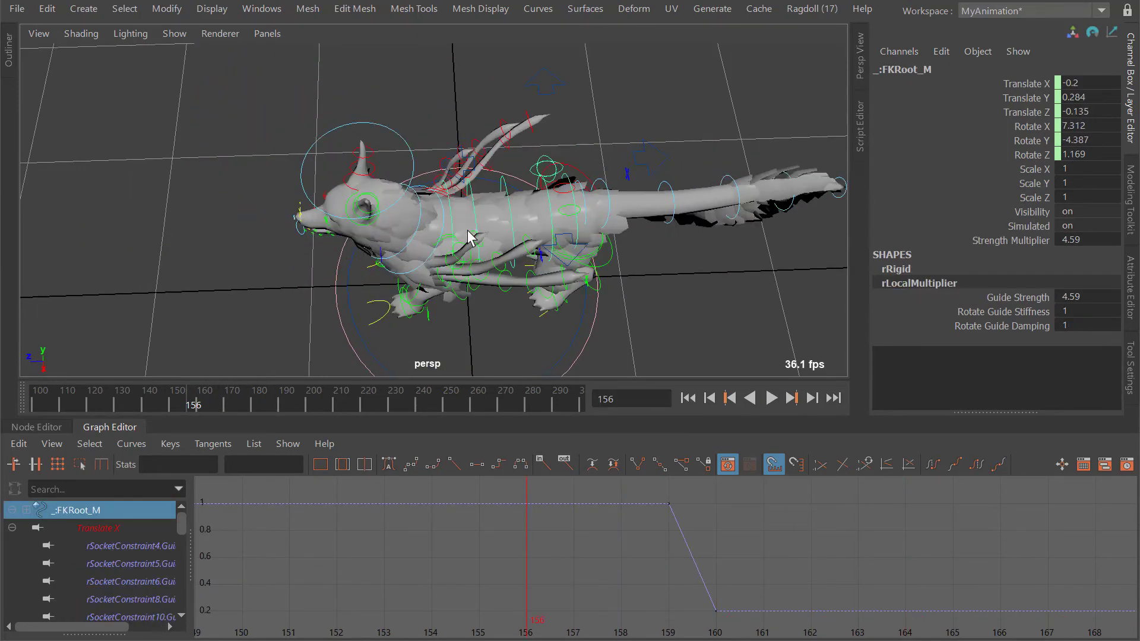
left_click_drag(469, 232, 514, 221, "alt")
key("alt+period")
key("alt+period")
key("alt+period")
right_click(1017, 238)
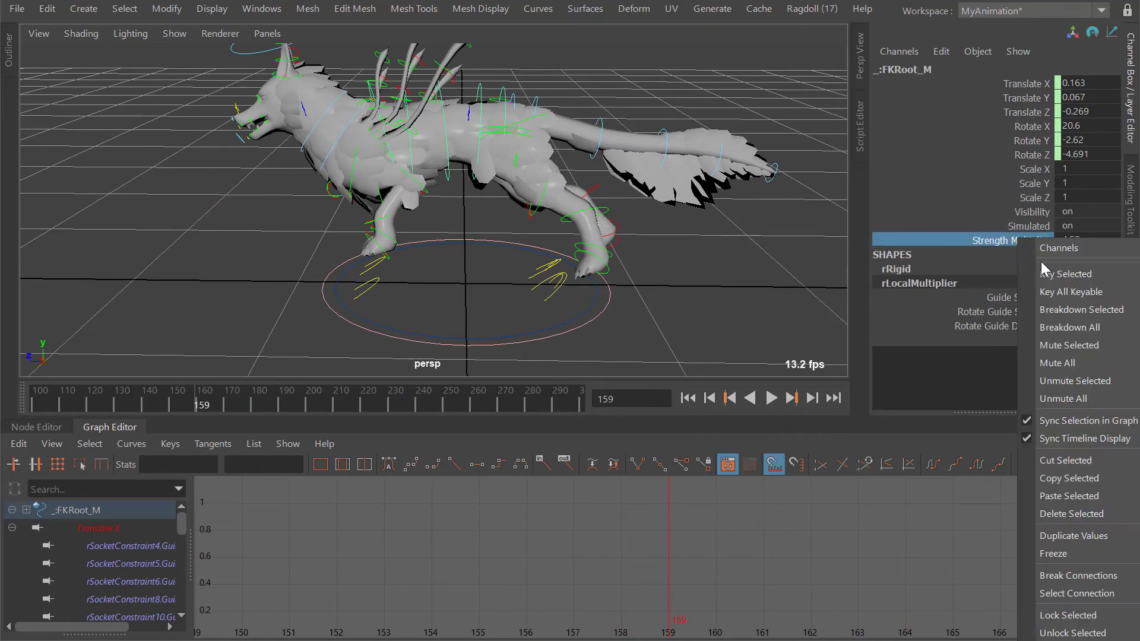
left_click(1049, 272)
Key the root control's Strength Multiplier at 0.3 on frame 160 and return to frame 156.
left_click_drag(659, 191, 664, 187, "alt")
key("alt+period")
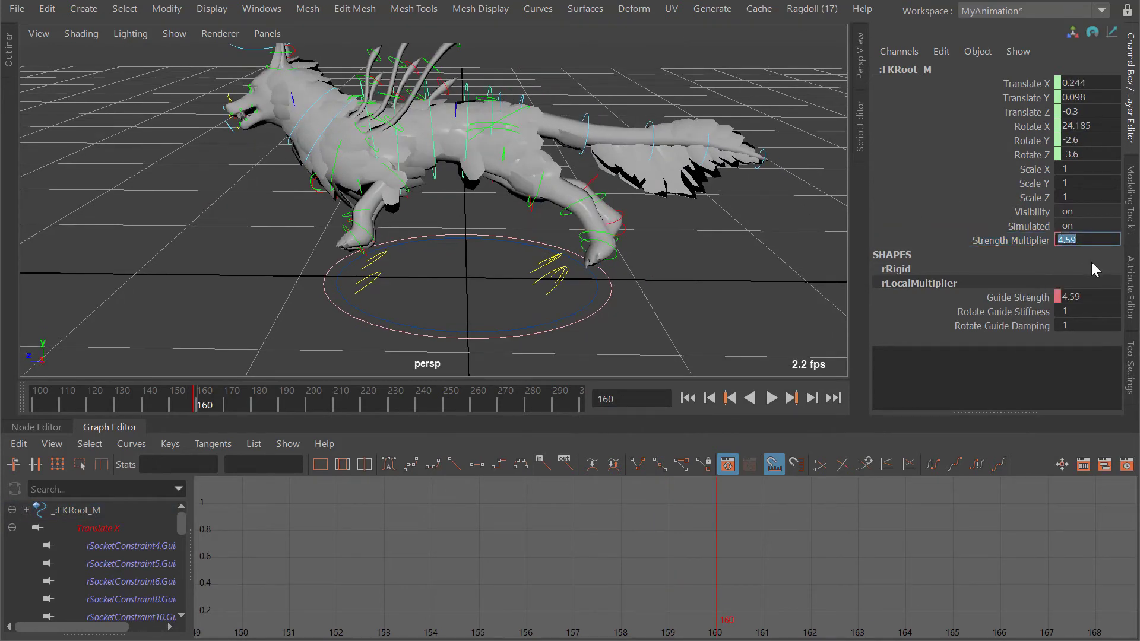
type(".3")
key("Return")
right_click(1022, 237)
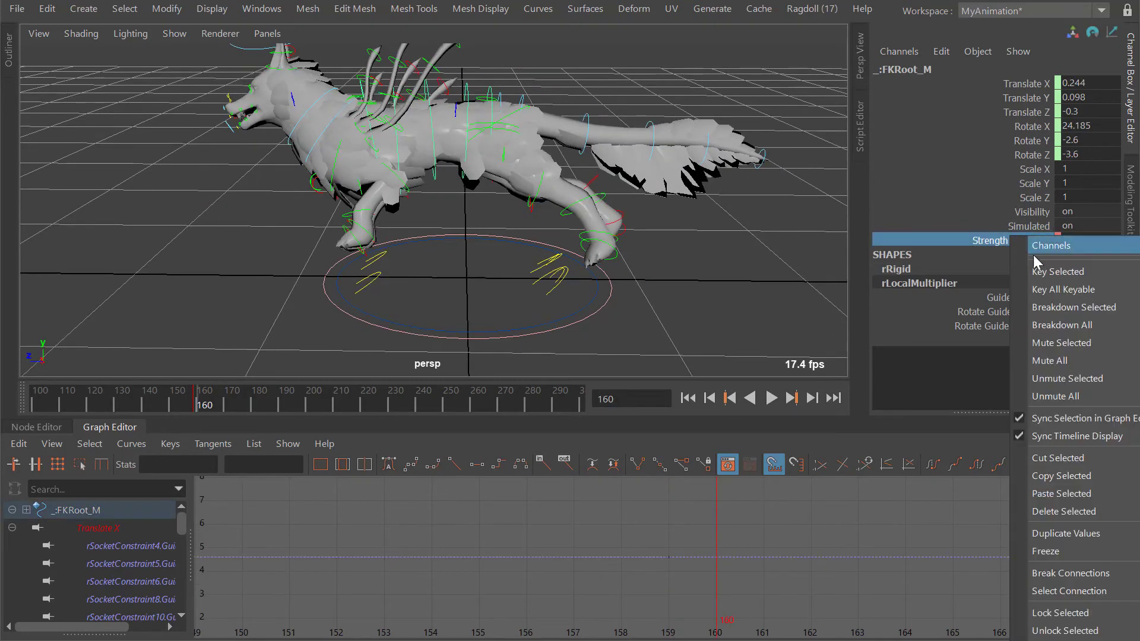
left_click(1050, 271)
middle_click_drag(630, 184, 624, 176, "alt")
right_click_drag(623, 175, 580, 168, "alt")
key("alt+comma")
key("alt+comma")
key("alt+comma")
key("alt+comma")
Replay the jump from several angles to examine how the whole body relaxes after take-off.
right_click_drag(639, 204, 592, 244, "alt")
key("alt+v")
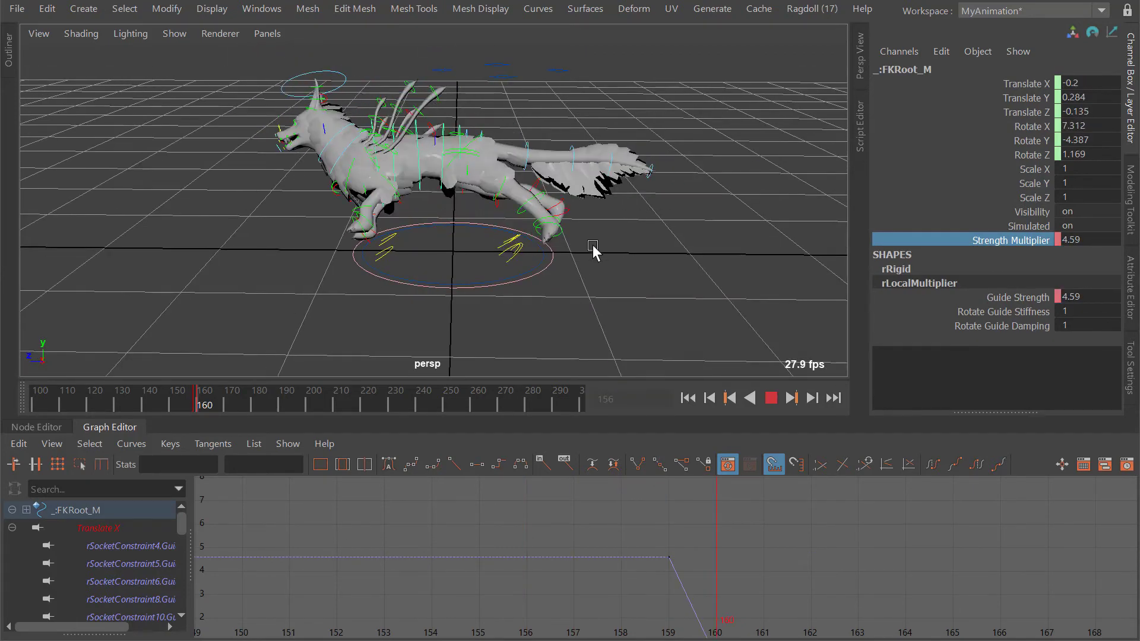
key("alt+v")
left_click_drag(473, 240, 563, 238, "alt")
left_click_drag(563, 238, 442, 236)
left_click_drag(443, 235, 229, 228, "alt")
key("alt+v")
key("alt+v")
key("alt+v")
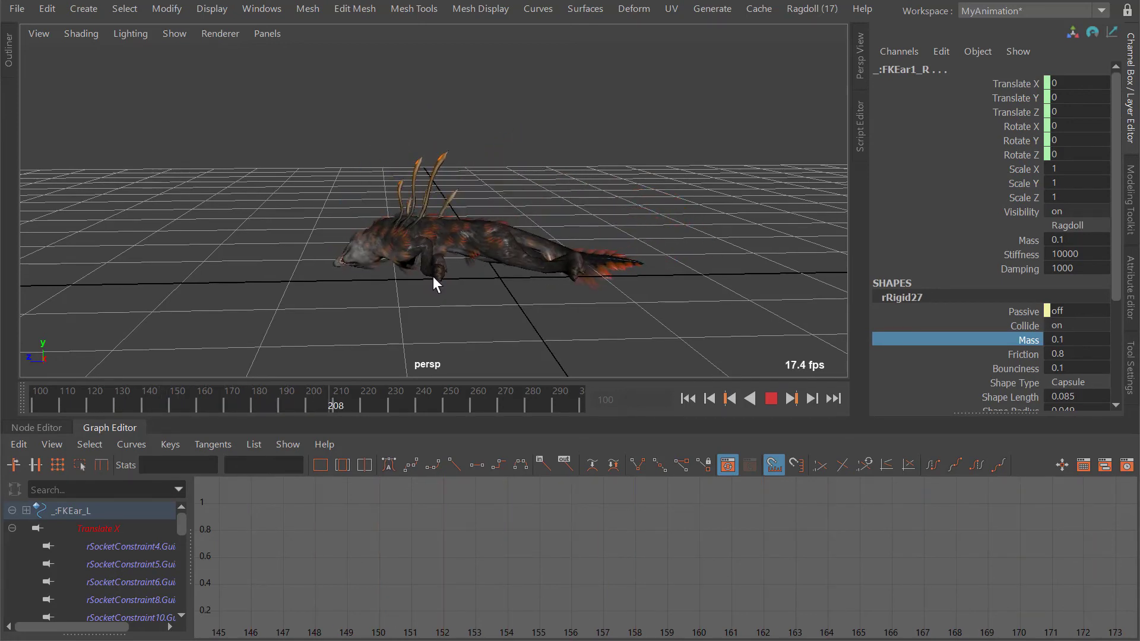
Pause at frame 221 to examine the textured creature's landing pose from a closer front angle and resume playback.
key("alt+v")
left_click_drag(347, 239, 424, 267, "alt")
right_click_drag(338, 165, 447, 204, "alt")
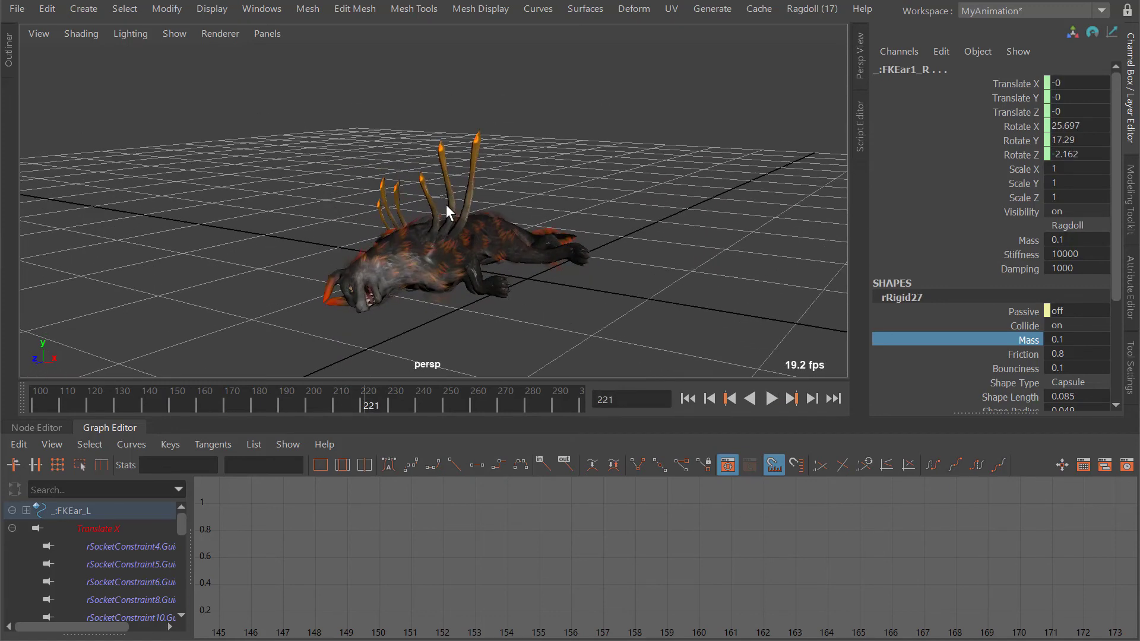
key("alt+v")
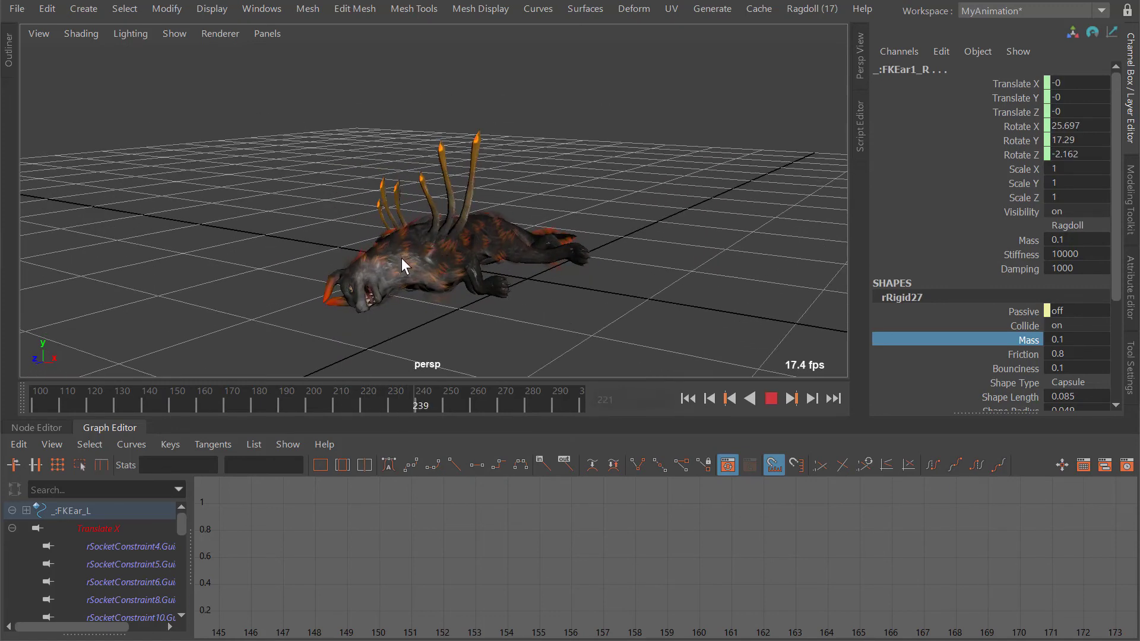